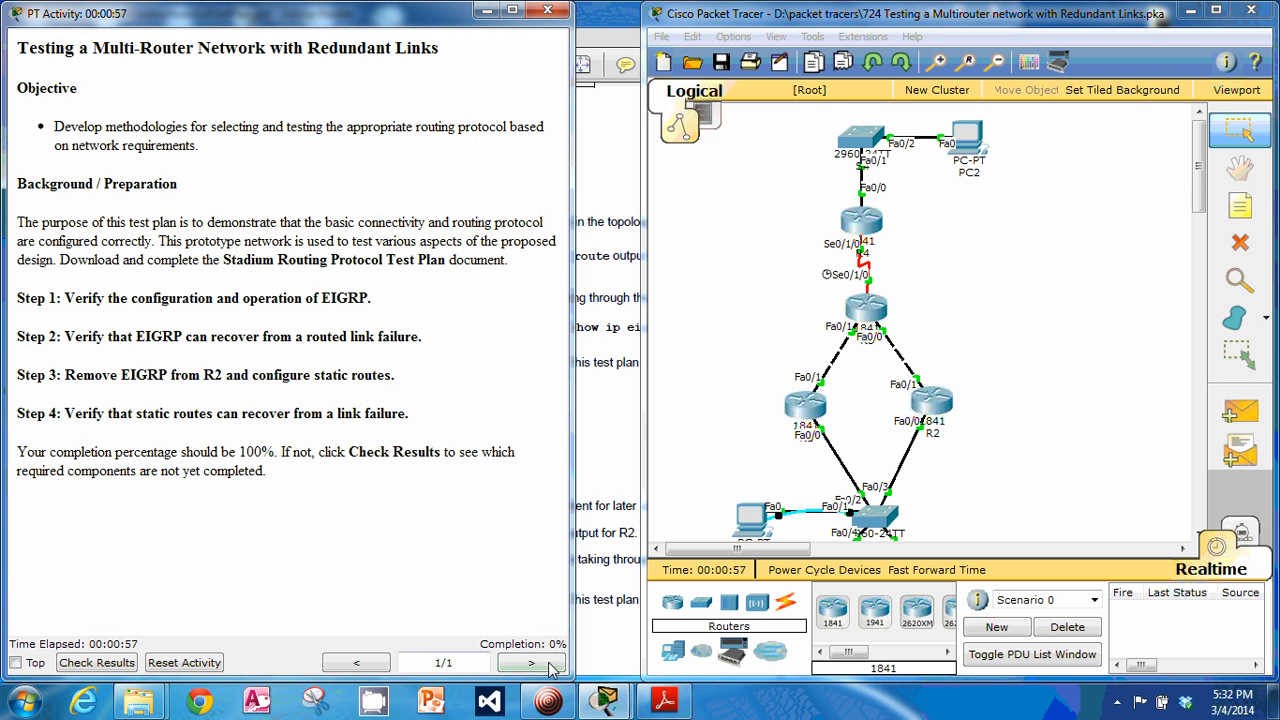
- Examine the multi-router topology, including the R1, R2 and R3 links, alongside the test plan's Test 1 procedures
left_click(660, 700)
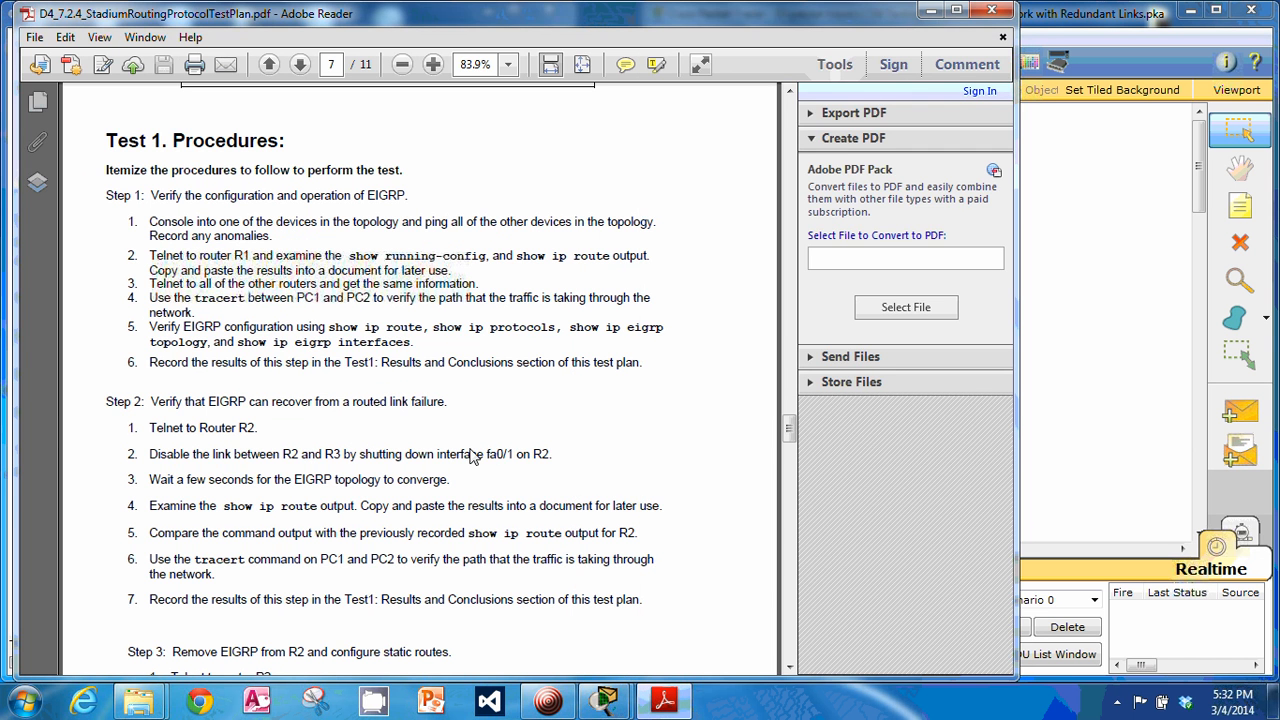
left_click(1043, 13)
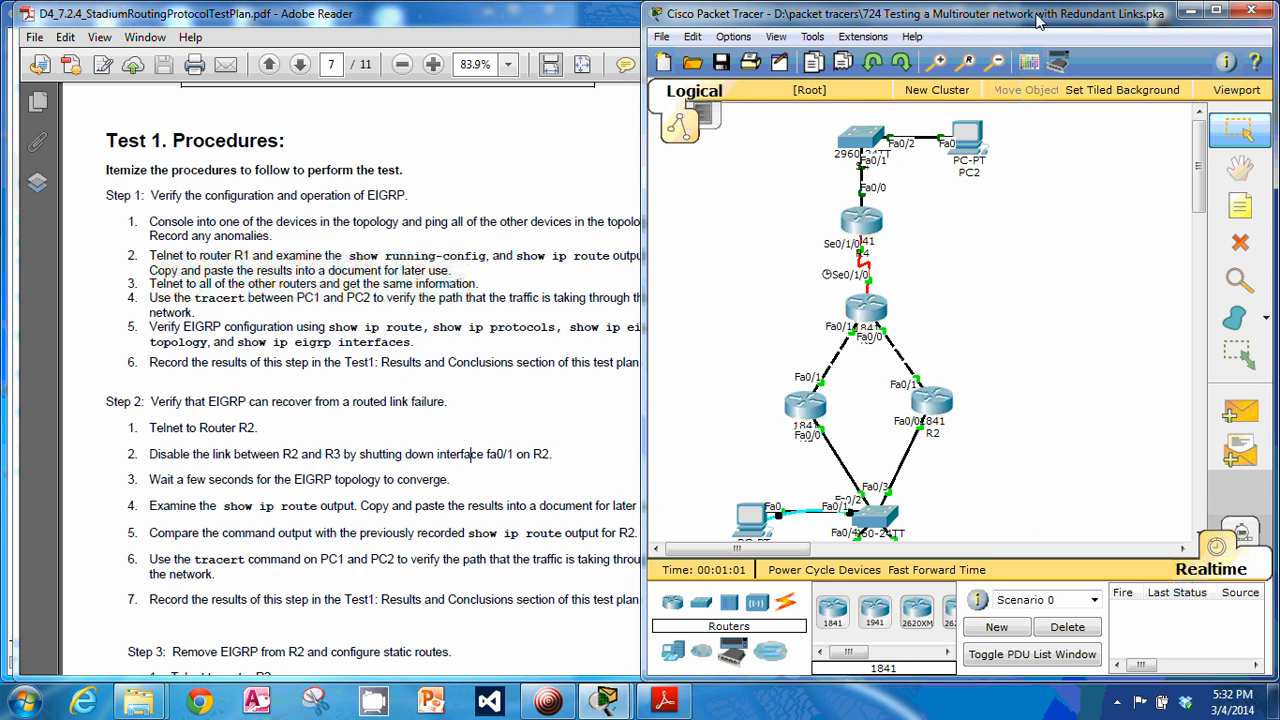
left_click_drag(642, 215, 672, 216)
scroll(779, 266, "down", 3)
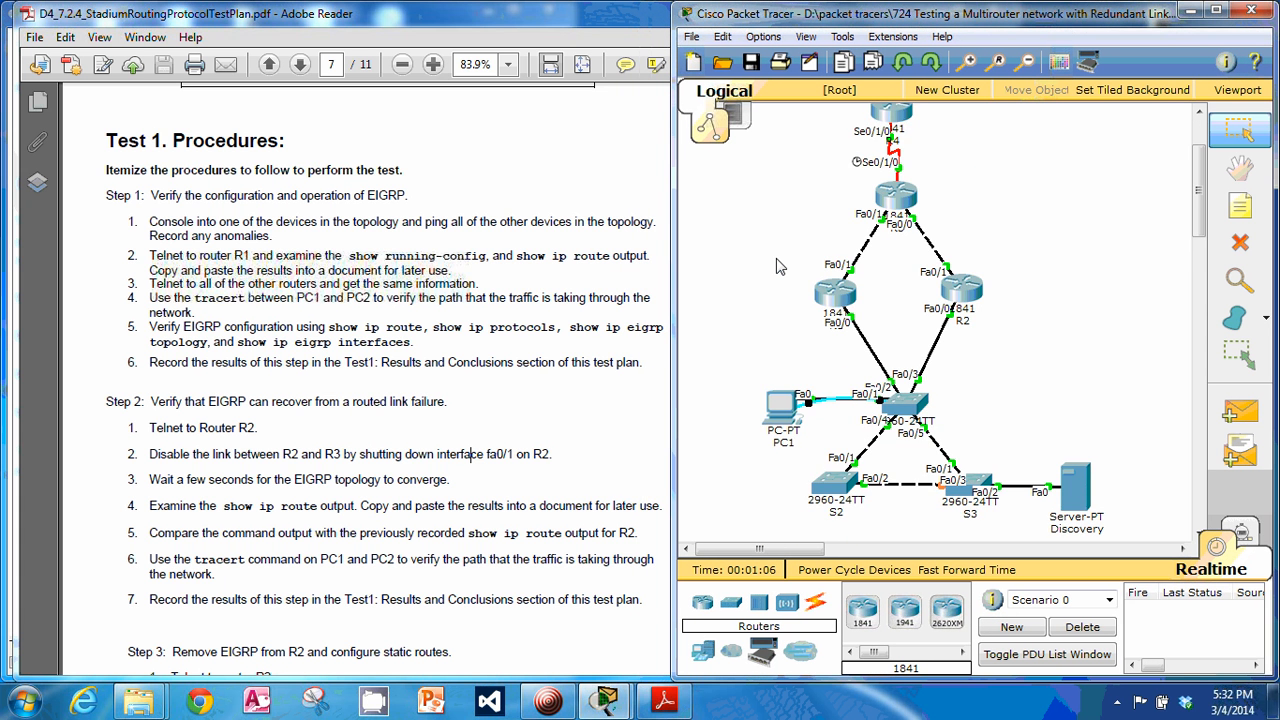
scroll(779, 266, "down", 1)
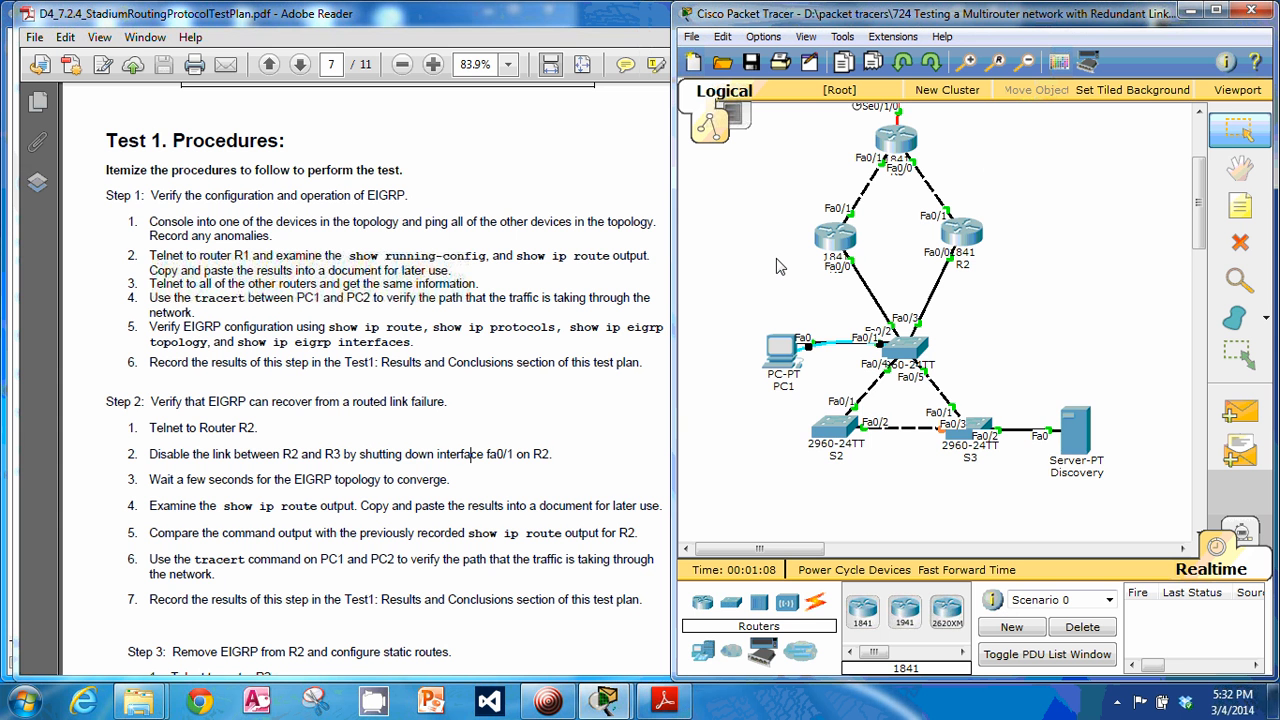
scroll(779, 266, "up", 1)
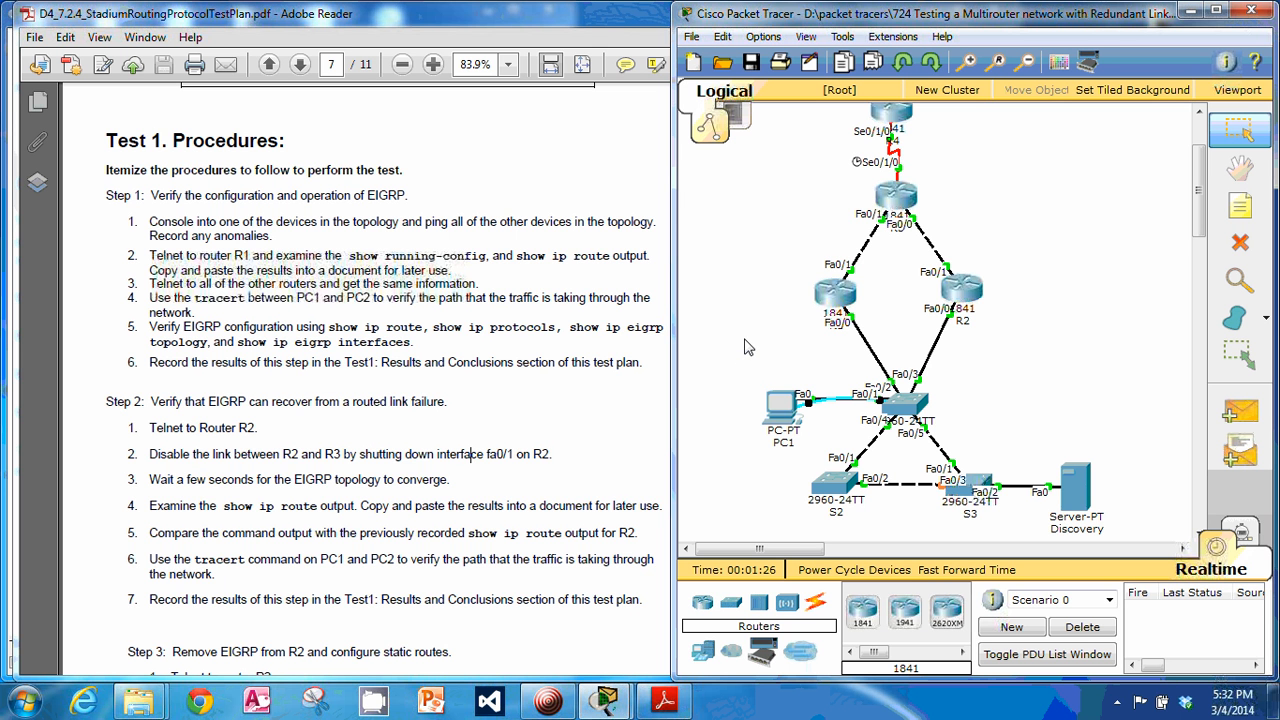
mouse_move(784, 411)
scroll(830, 350, "up", 2)
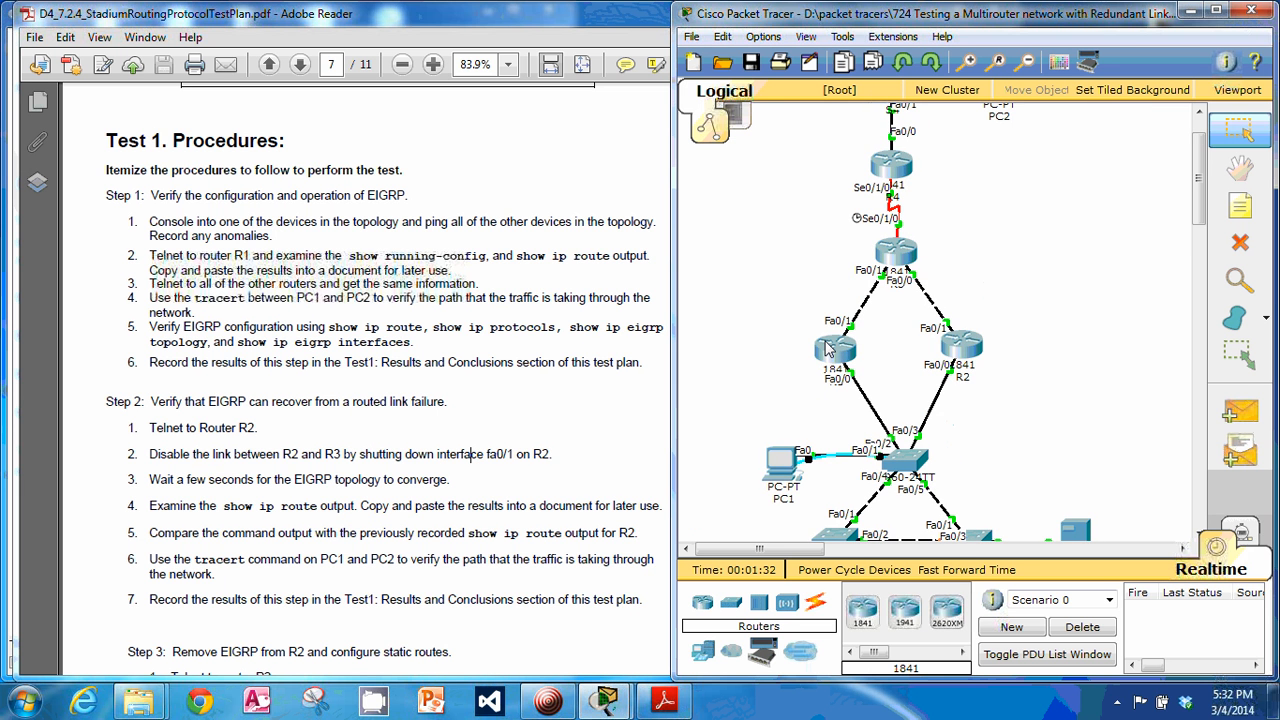
scroll(754, 322, "down", 1)
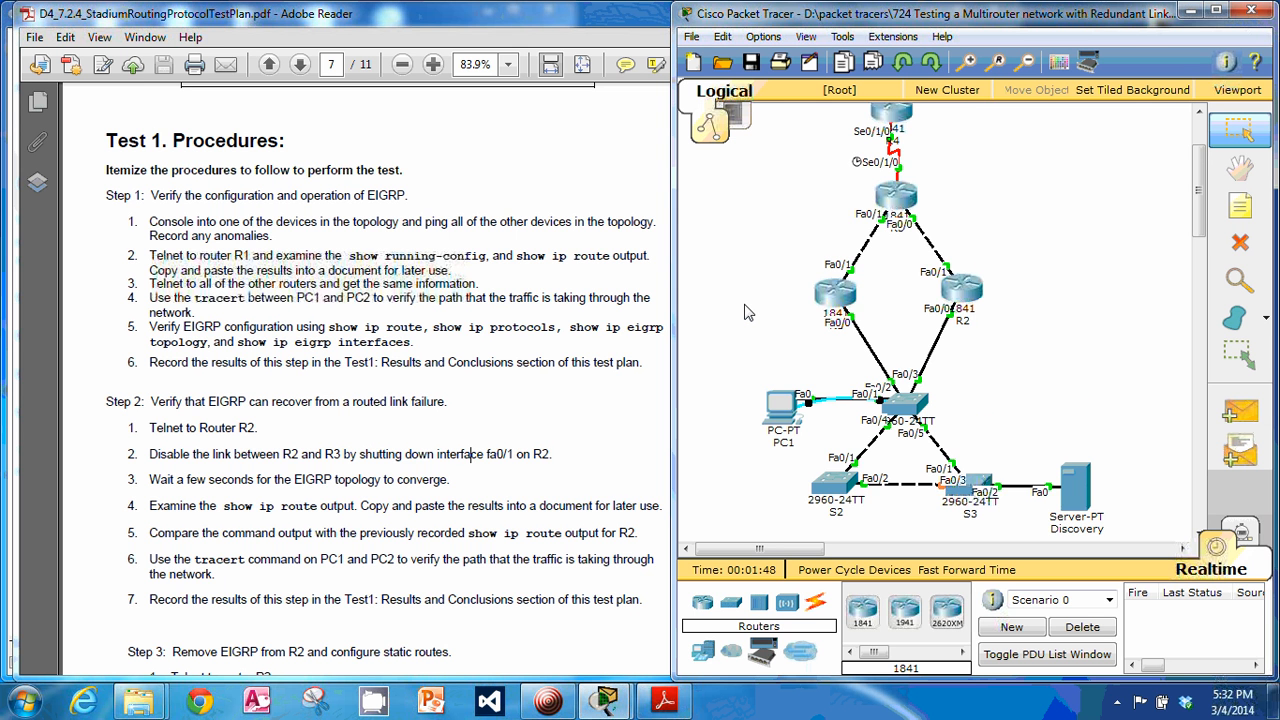
scroll(745, 313, "down", 1)
scroll(745, 313, "up", 1)
- Read the Step 2 and Step 3 procedures in the test plan, and find its table of device IP addresses
left_click(510, 340)
scroll(392, 316, "down", 3)
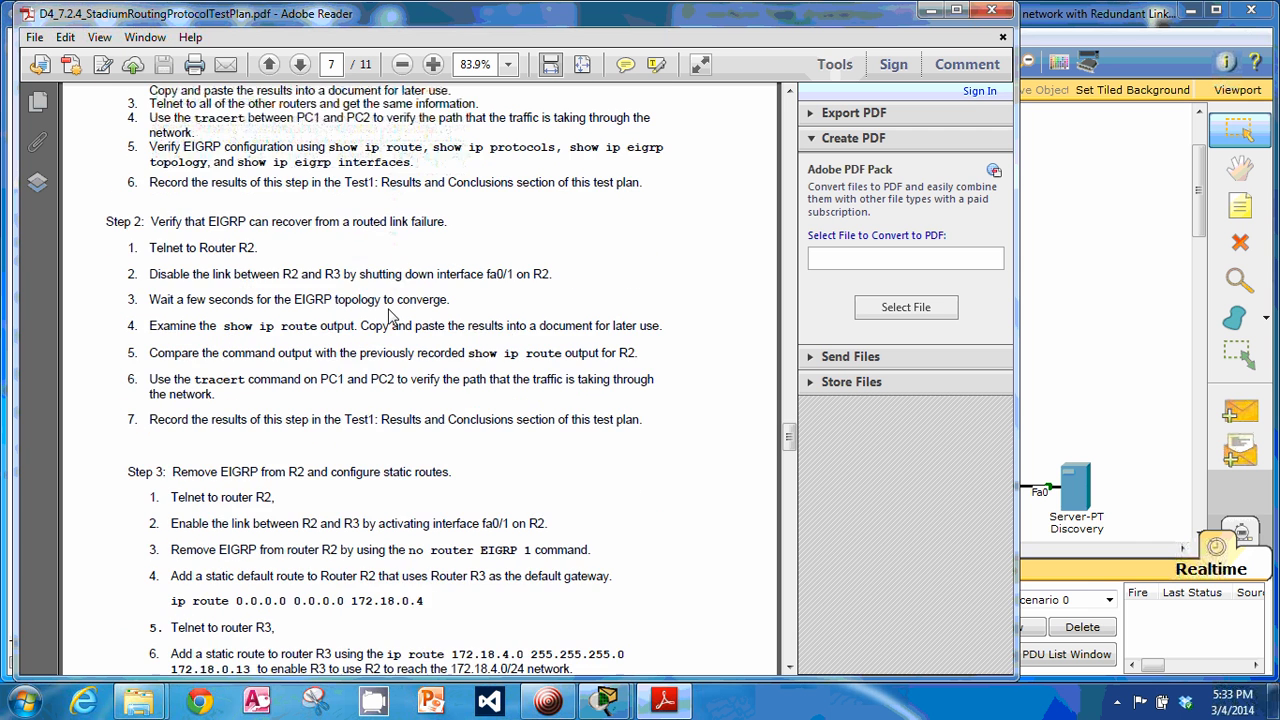
scroll(392, 316, "down", 2)
scroll(392, 316, "down", 1)
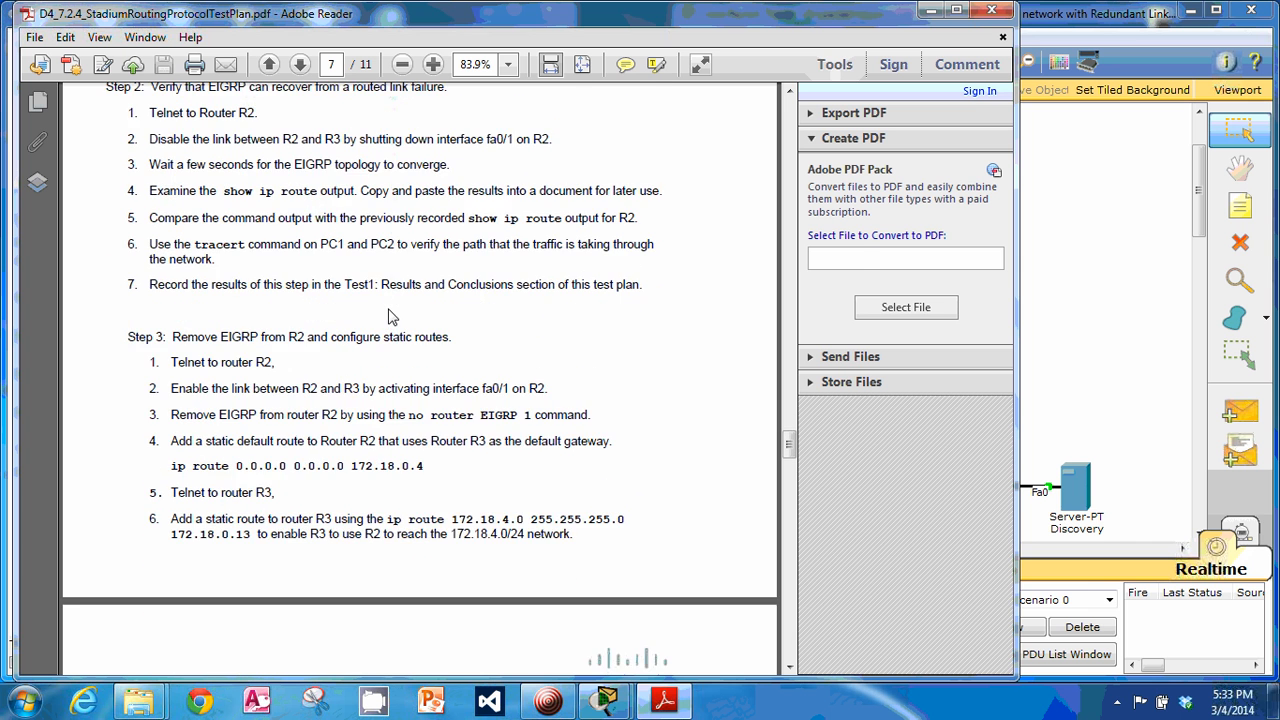
scroll(392, 316, "up", 1)
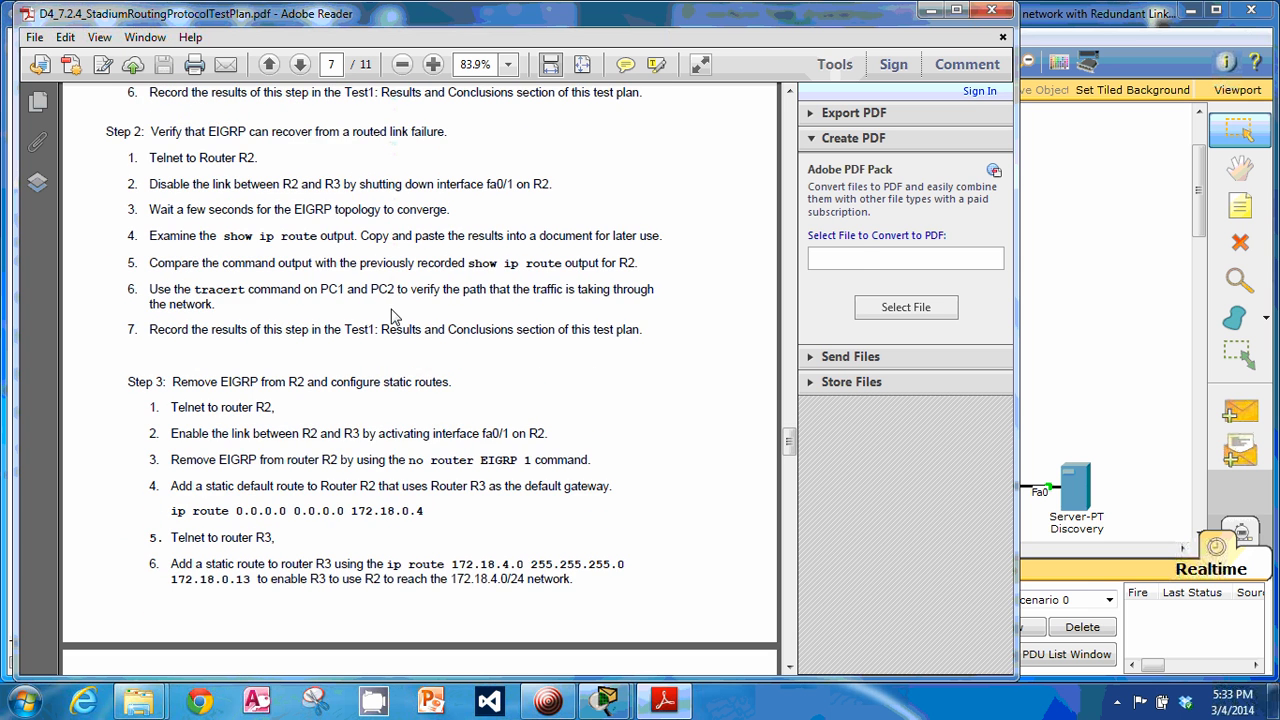
left_click(1050, 25)
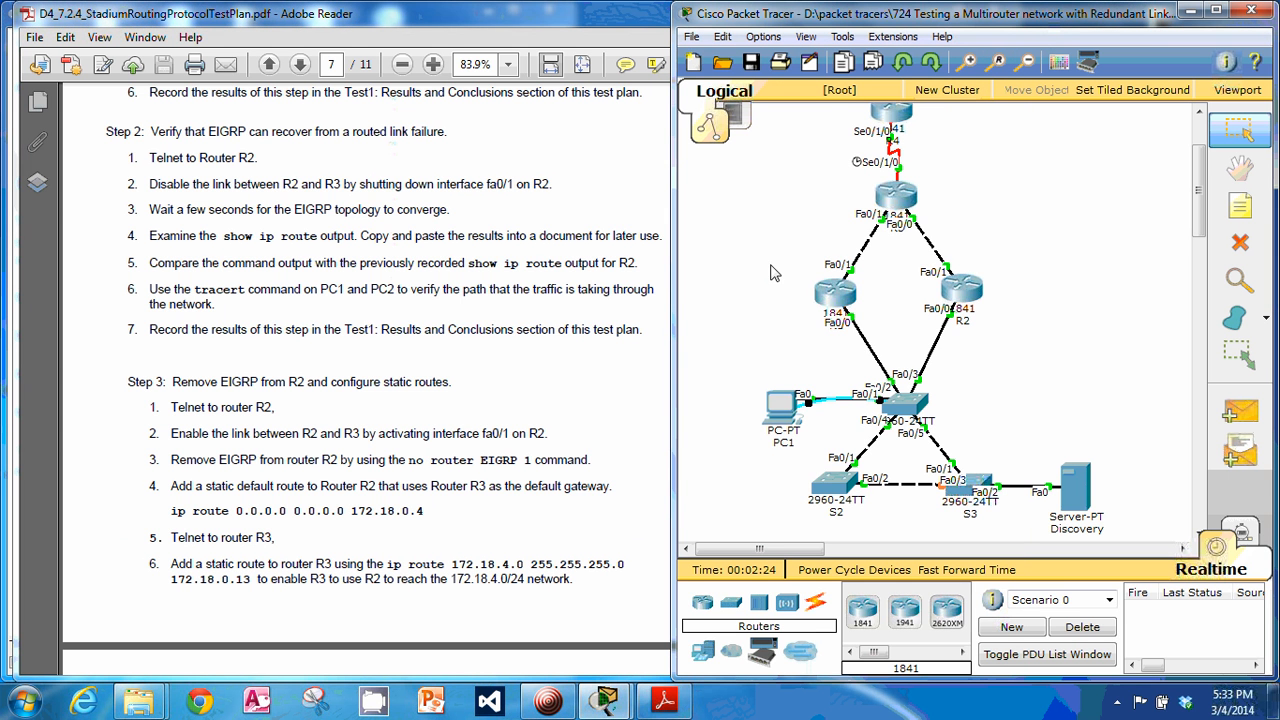
left_click(336, 265)
scroll(325, 270, "up", 15)
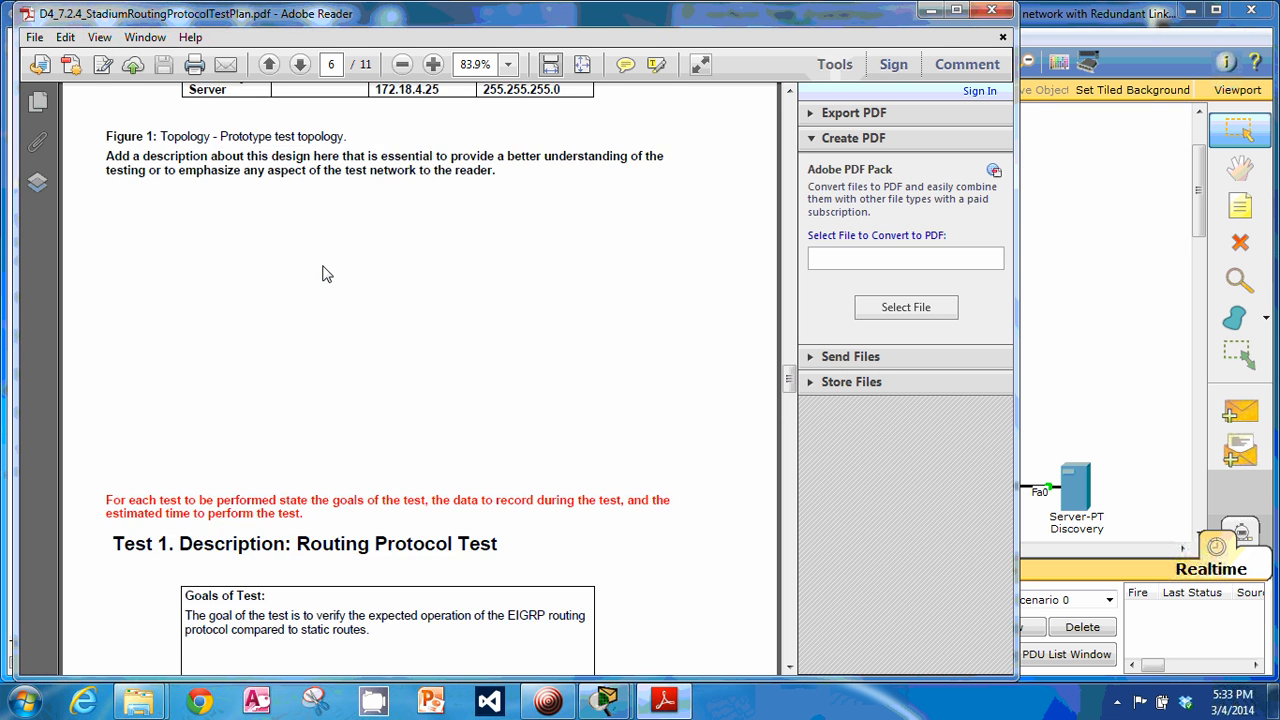
scroll(325, 273, "up", 10)
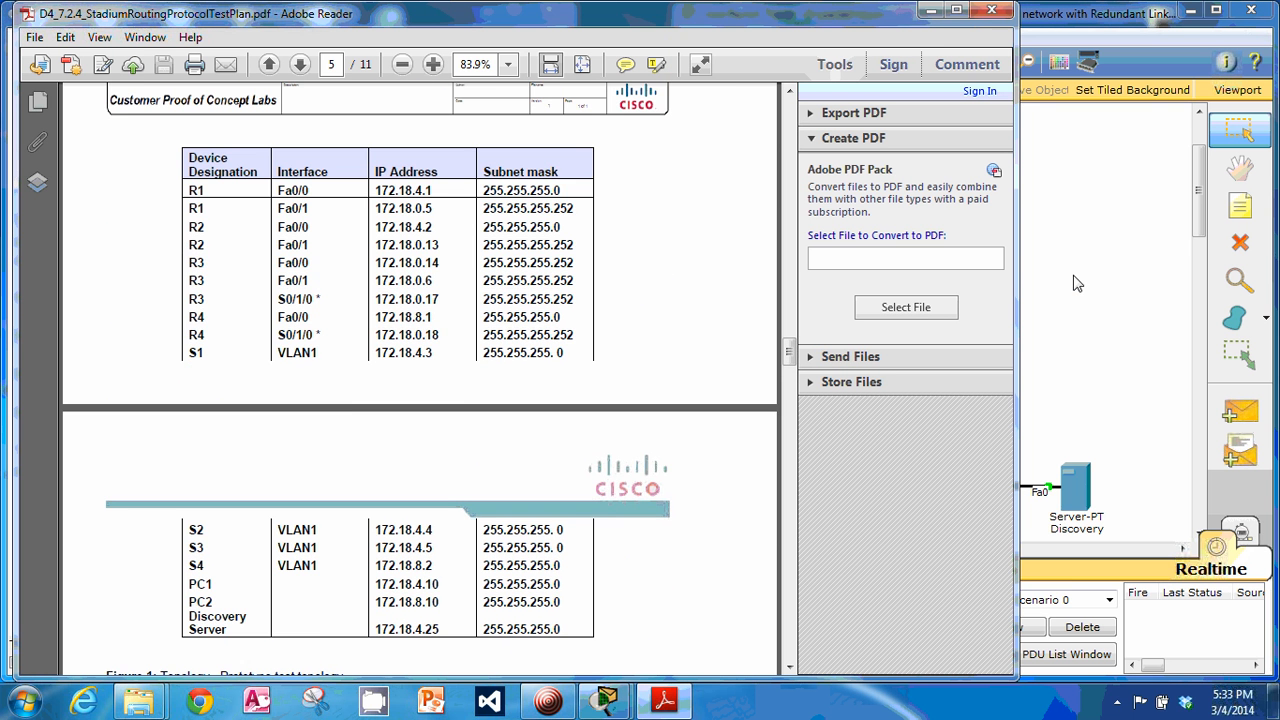
- Open the Command Prompt on PC1 and place its window clear of the test plan's address table
left_click(1060, 278)
left_click(786, 410)
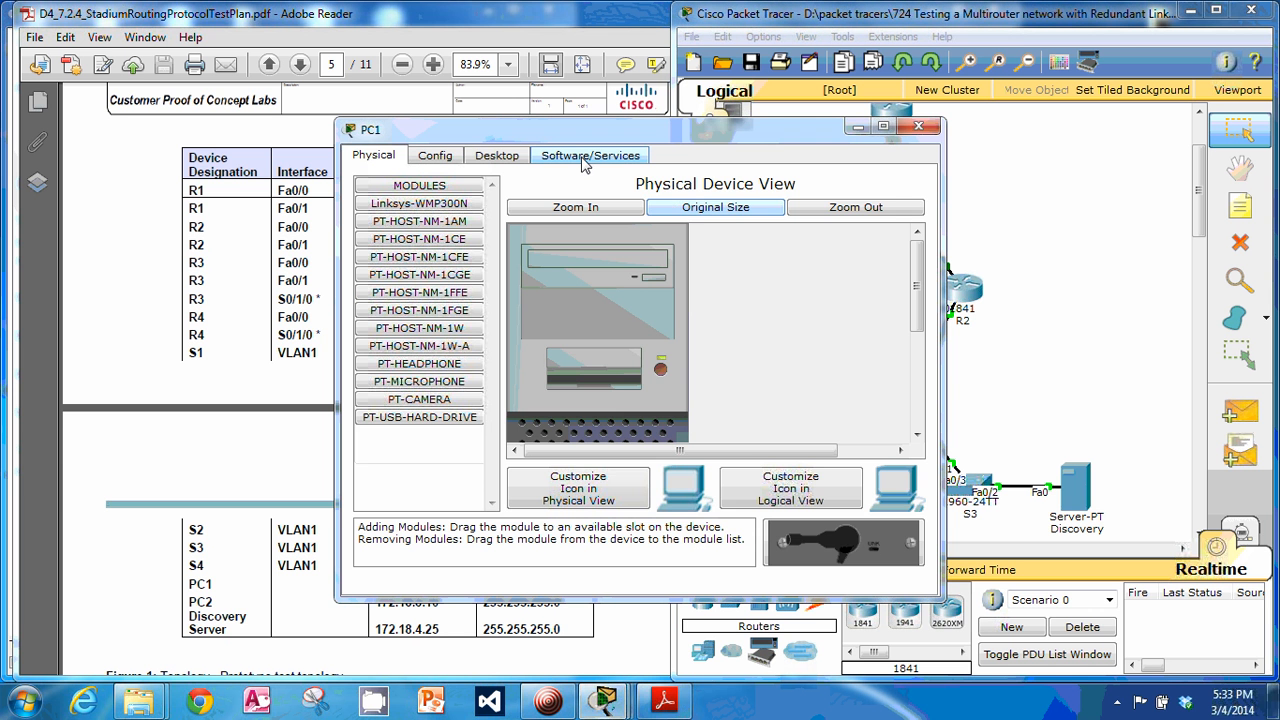
left_click(500, 157)
left_click(703, 210)
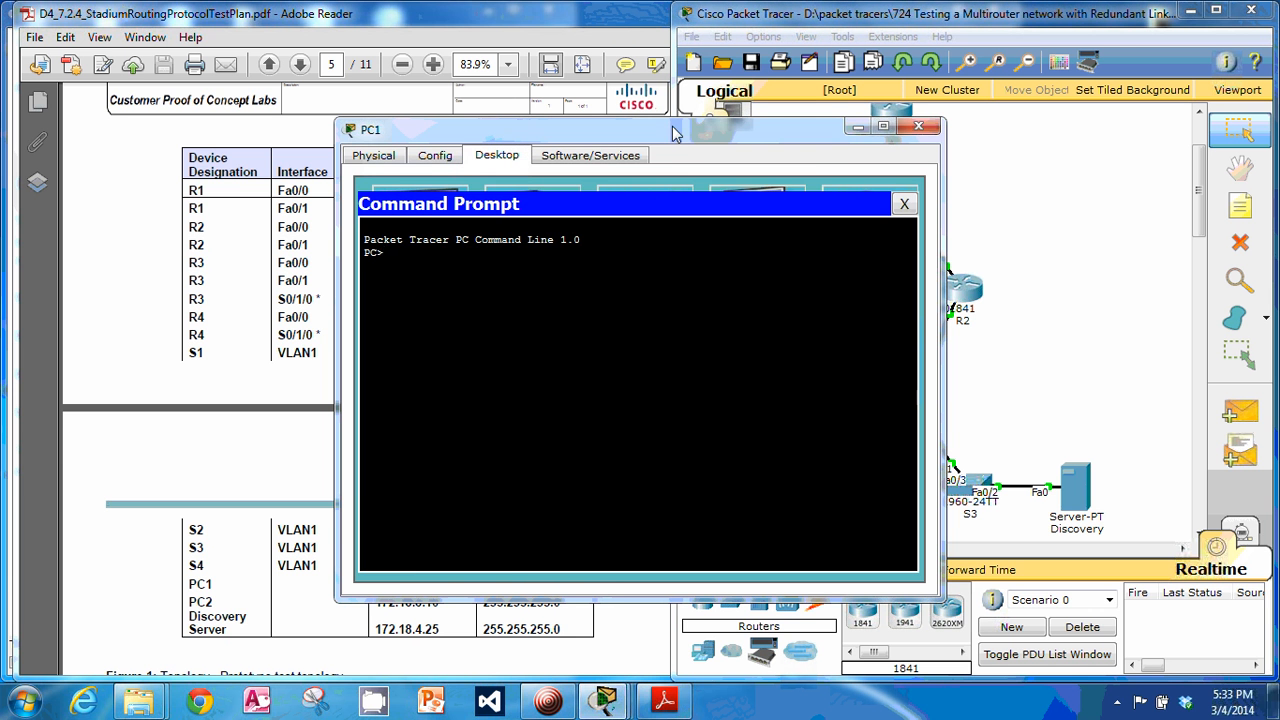
left_click_drag(674, 133, 970, 213)
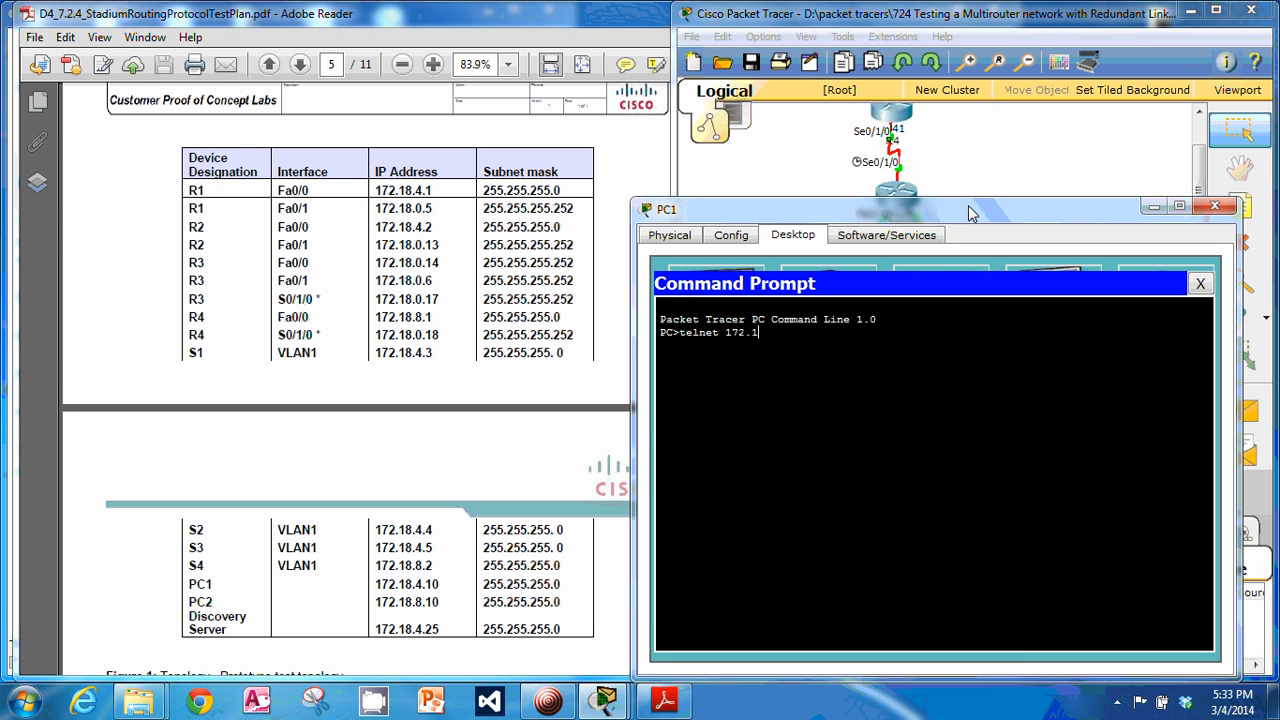
- Telnet from PC1 to R2 at 172.18.4.2 and enter privileged mode, supplying the access and enable passwords
type(".2")
key("Return")
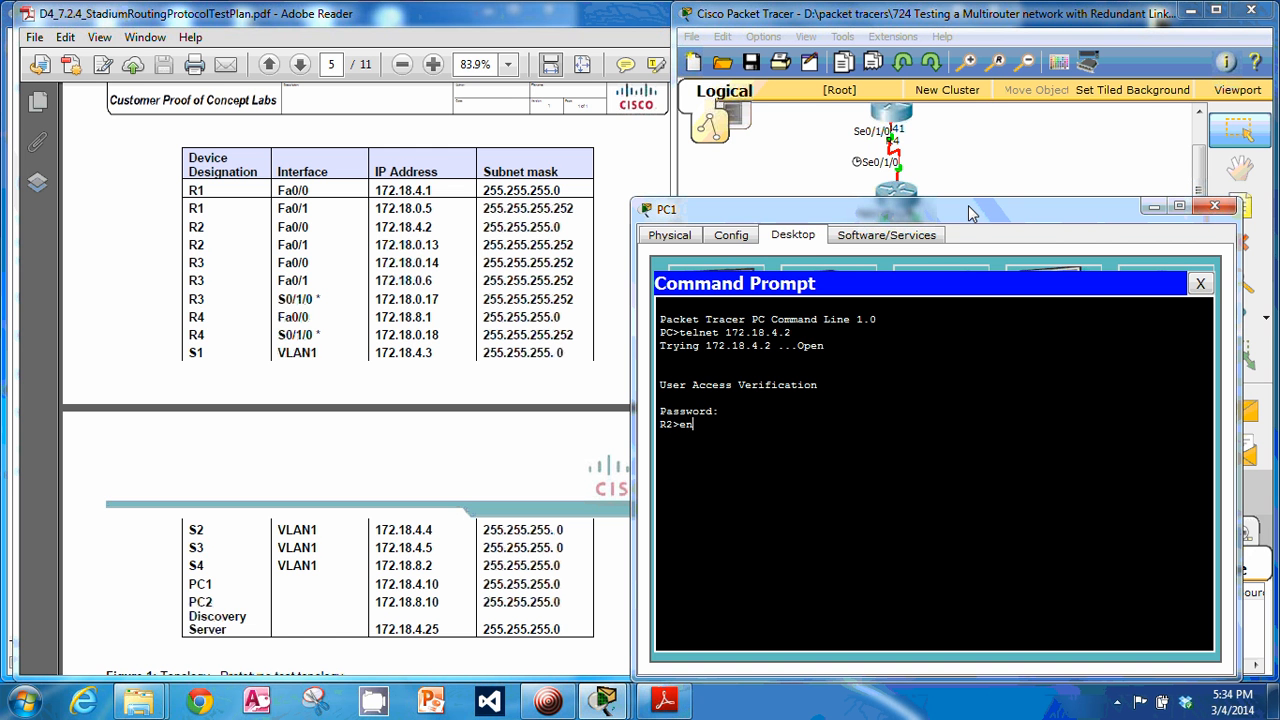
key("Return")
key("Return")
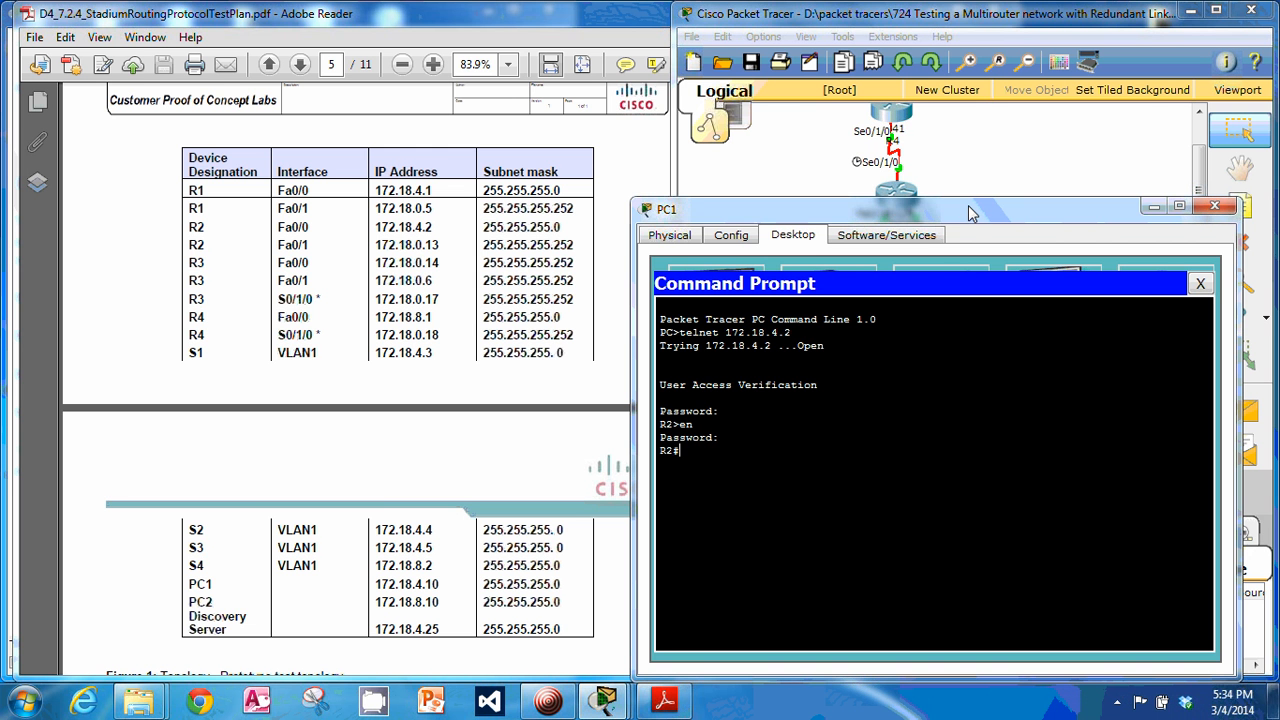
- Return to the test plan's Step 2 instructions and enter global configuration mode on R2 with conf t
left_click(519, 300)
scroll(505, 310, "down", 10)
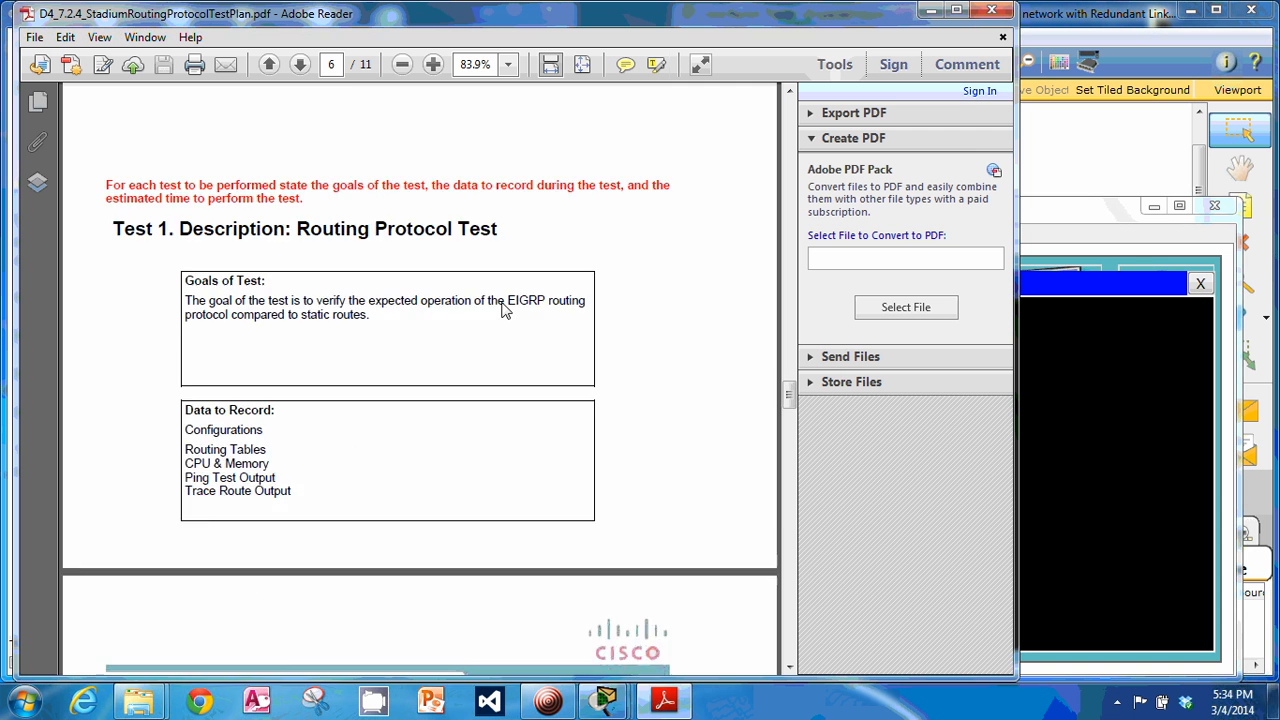
scroll(505, 310, "down", 15)
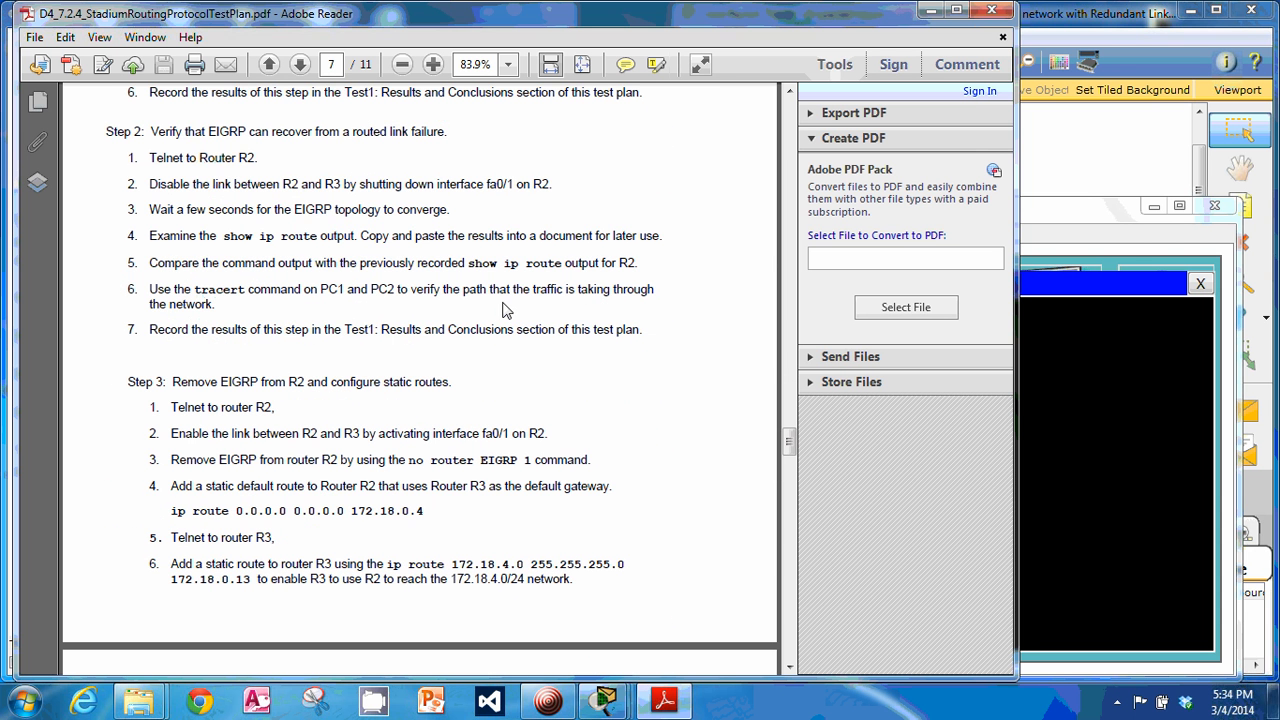
left_click(1106, 214)
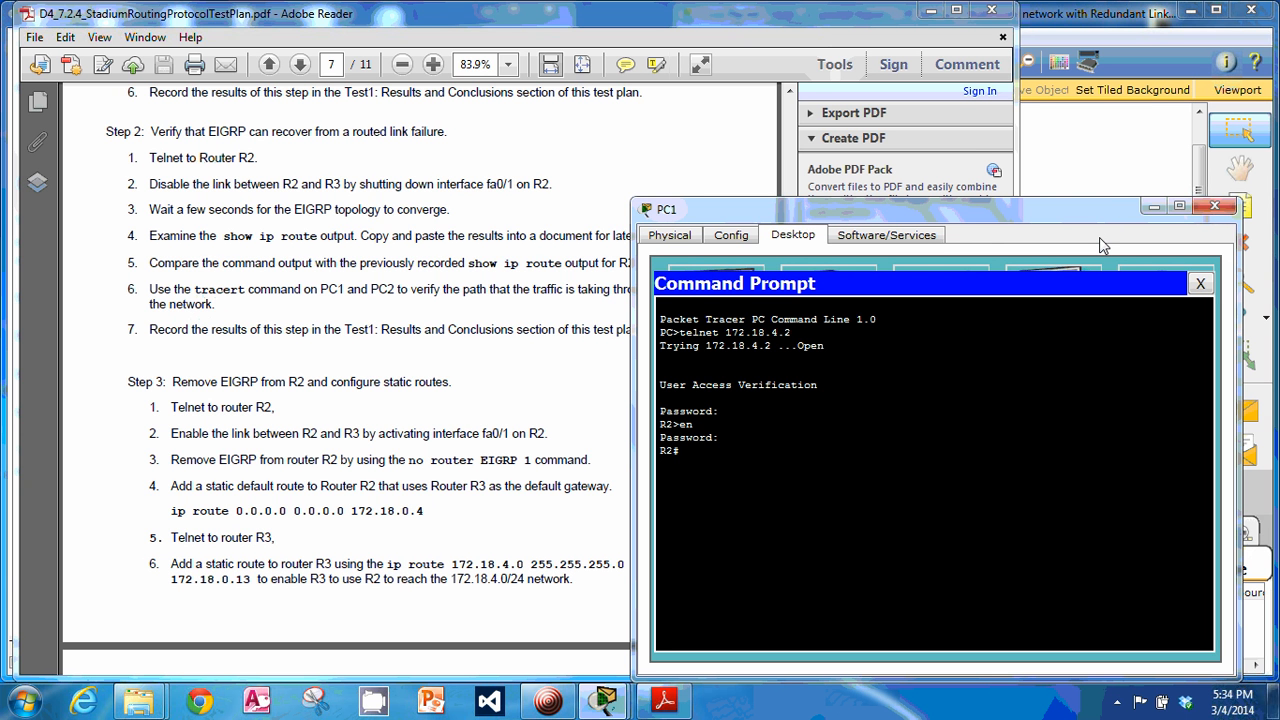
type("conf t")
key("Return")
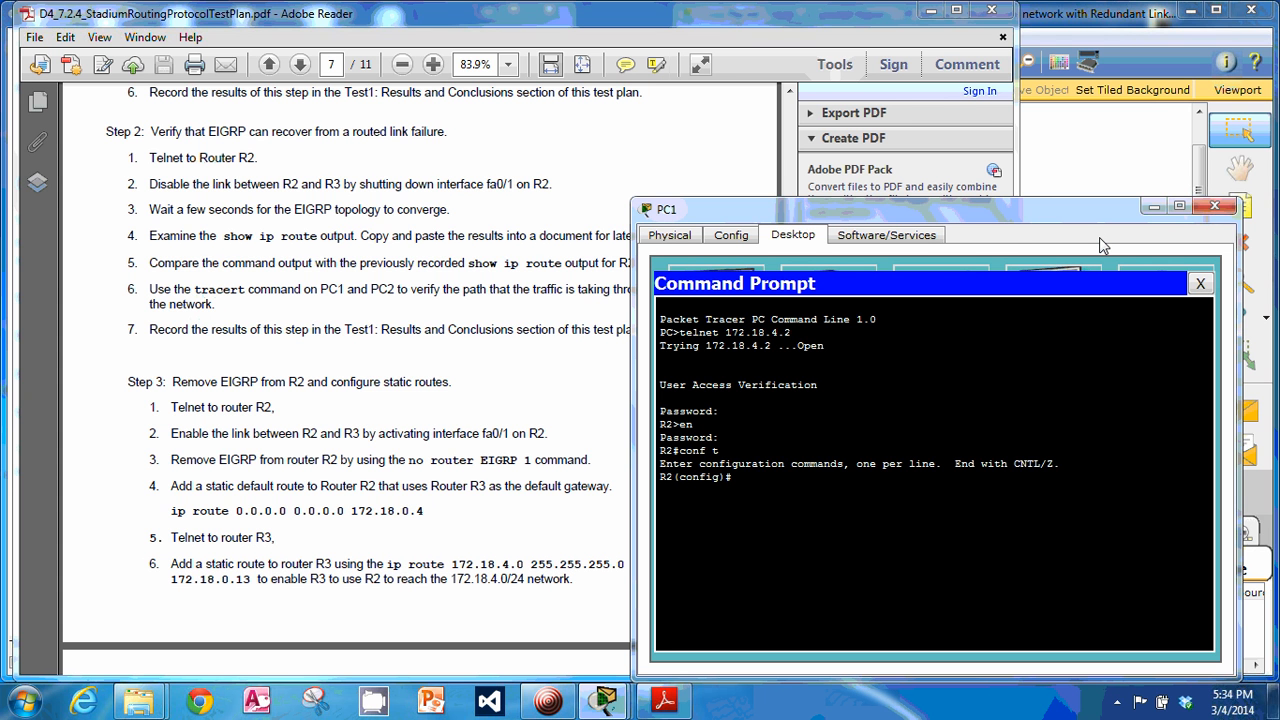
- Shut down interface fa 0/1 on R2 to disable its link to R3, and end configuration mode
type("in")
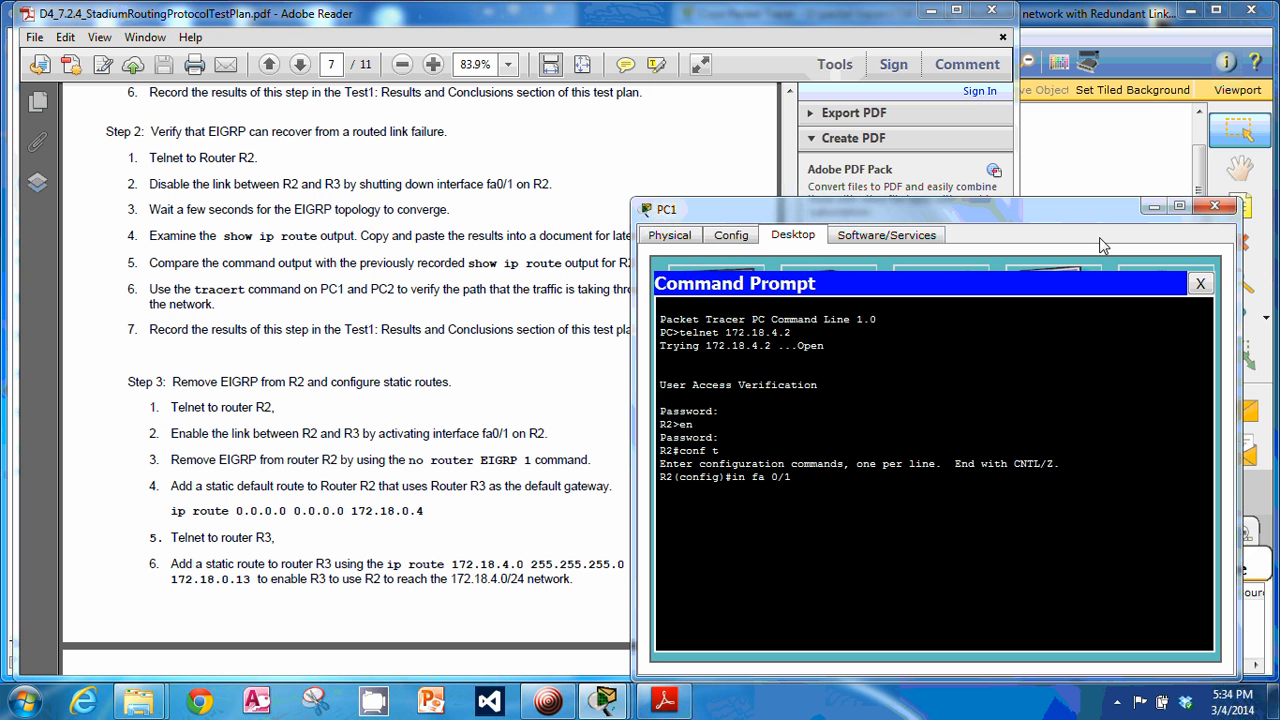
type(" fa 0/1")
key("Return")
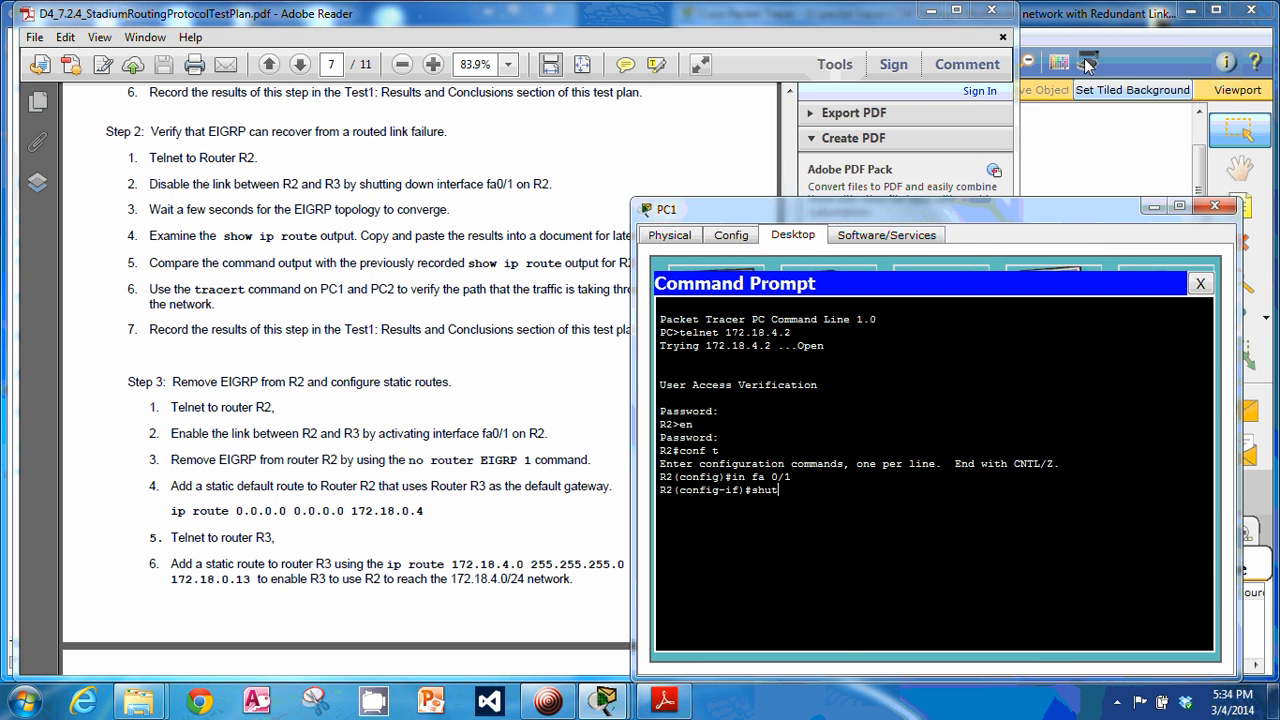
left_click(1090, 12)
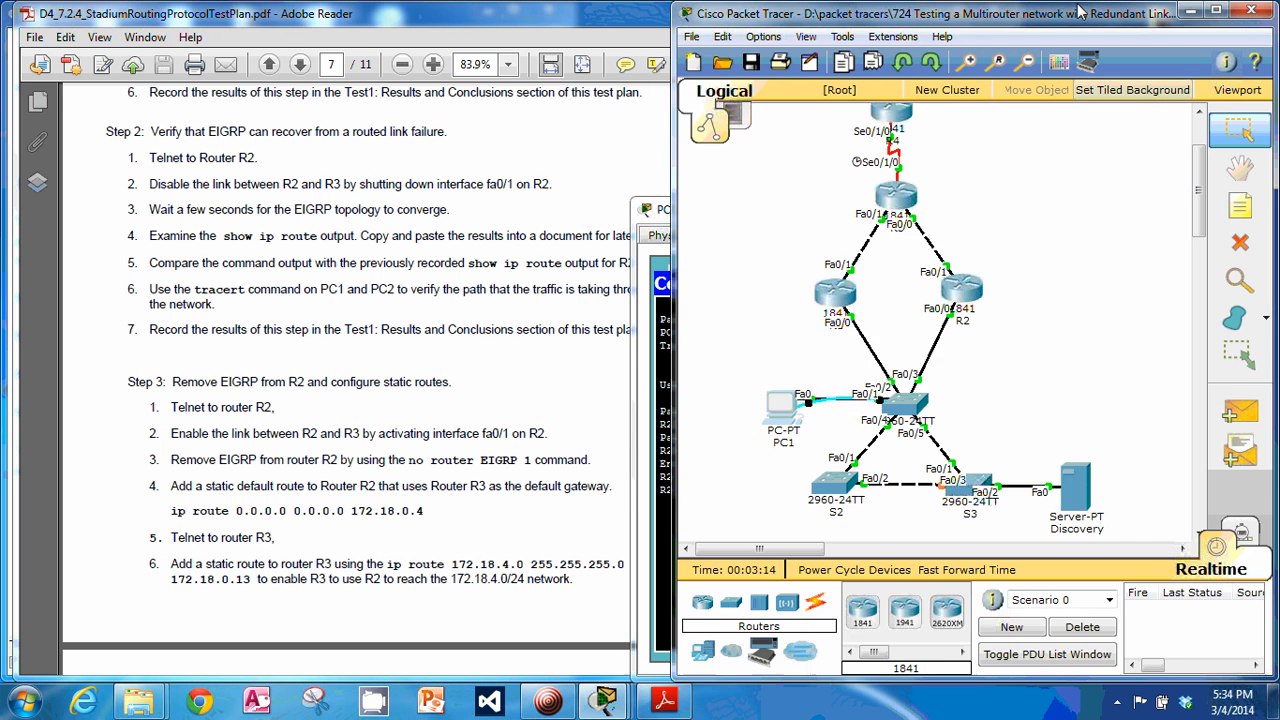
left_click(638, 355)
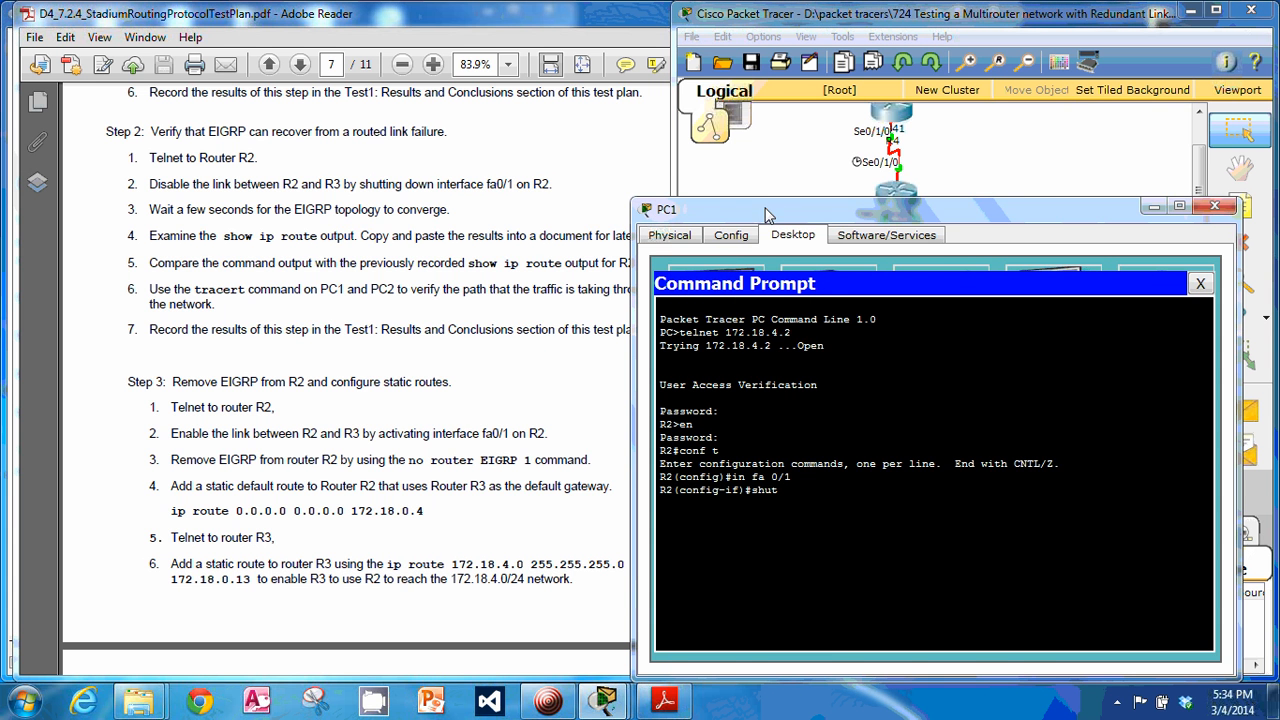
left_click_drag(766, 207, 212, 121)
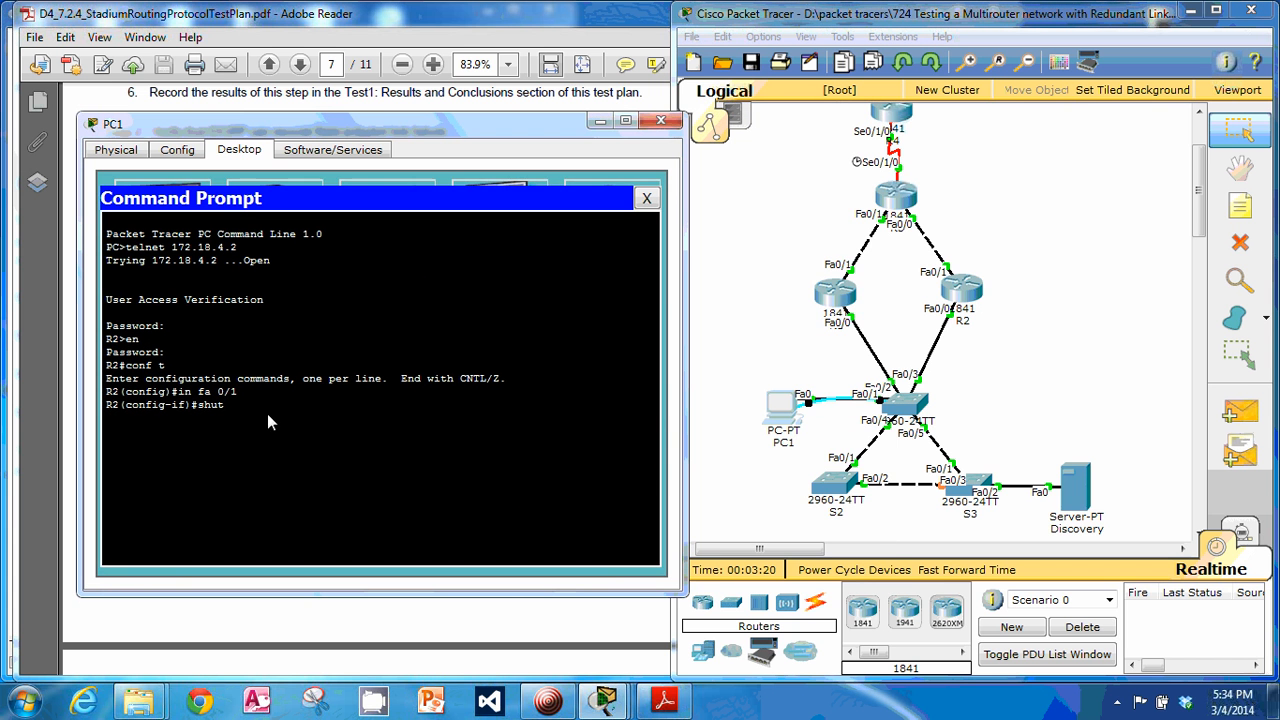
key("Return")
left_click_drag(538, 126, 1118, 183)
type("end")
key("Return")
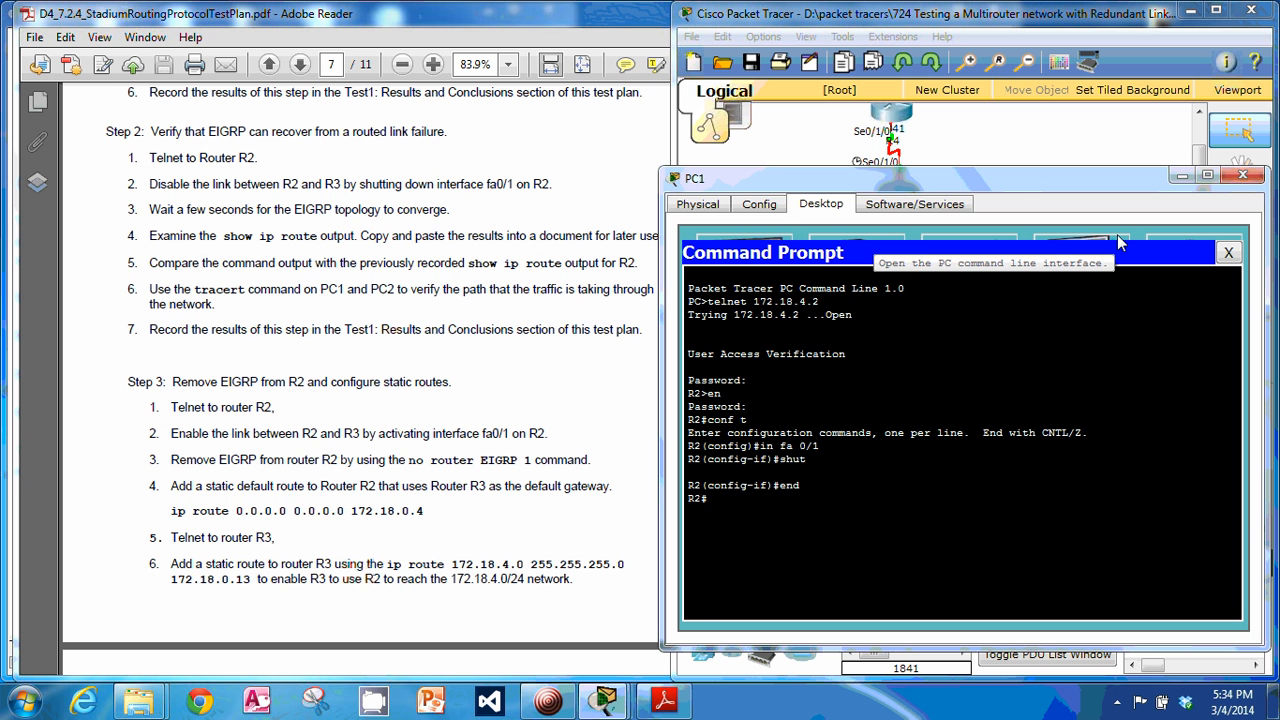
- Display R2's routing table with show ip route to check how EIGRP has converged
key("Return")
type("show")
type("ip route")
key("Return")
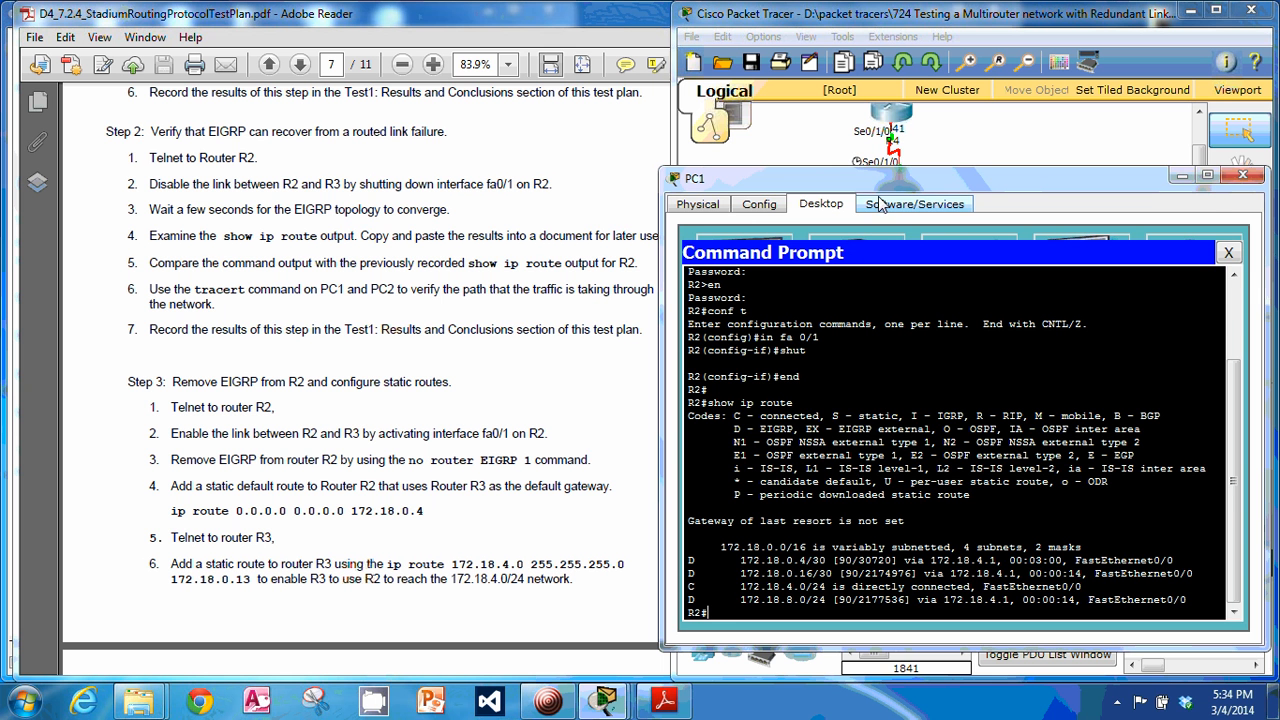
left_click_drag(886, 180, 849, 184)
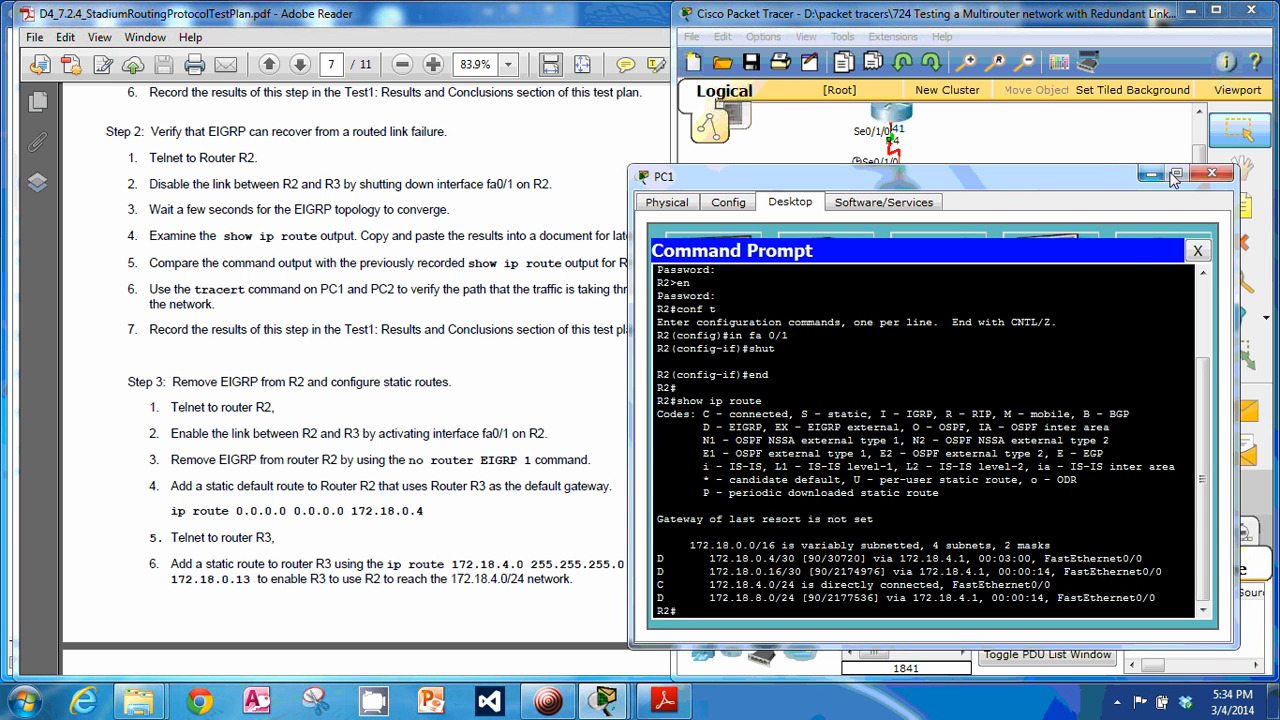
- Exit the Telnet session to R2 and return to the PC1 prompt
type("xit")
key("Return")
key("Return")
- Look up PC2's address in the test plan's addressing table and run tracert 172.18.8.10 from PC1
type("tracert")
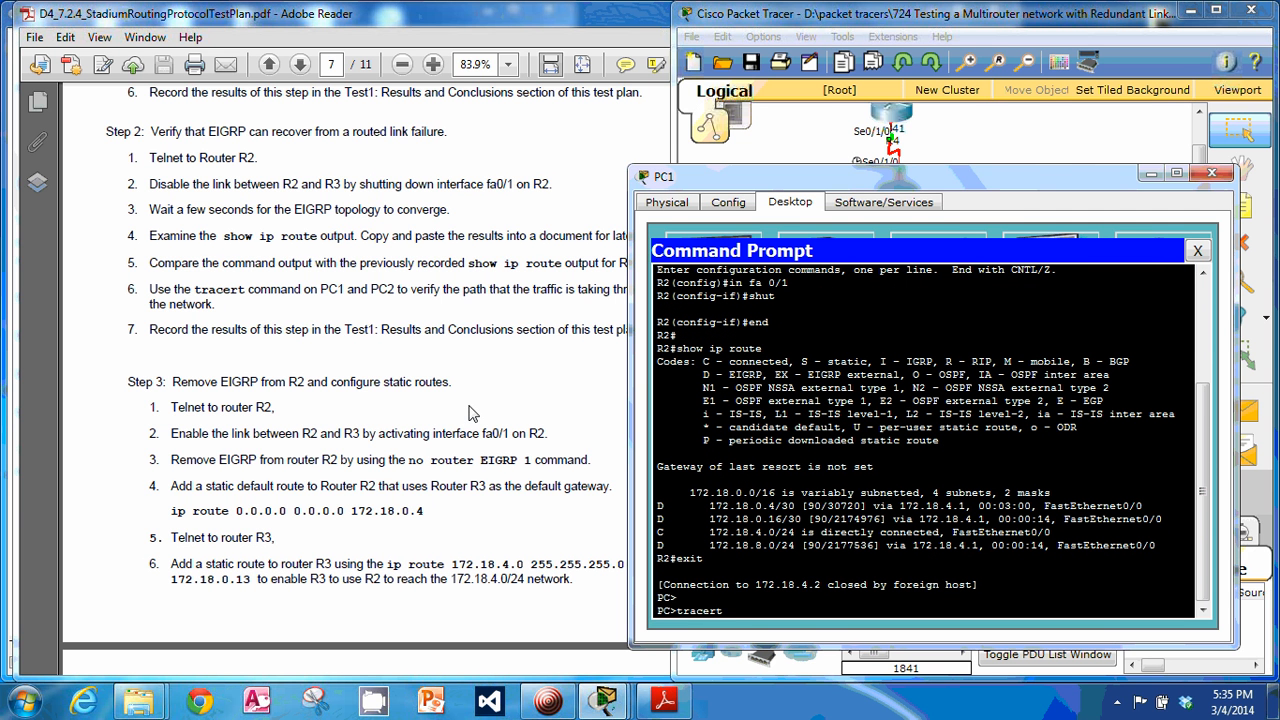
left_click(442, 425)
scroll(444, 430, "up", 20)
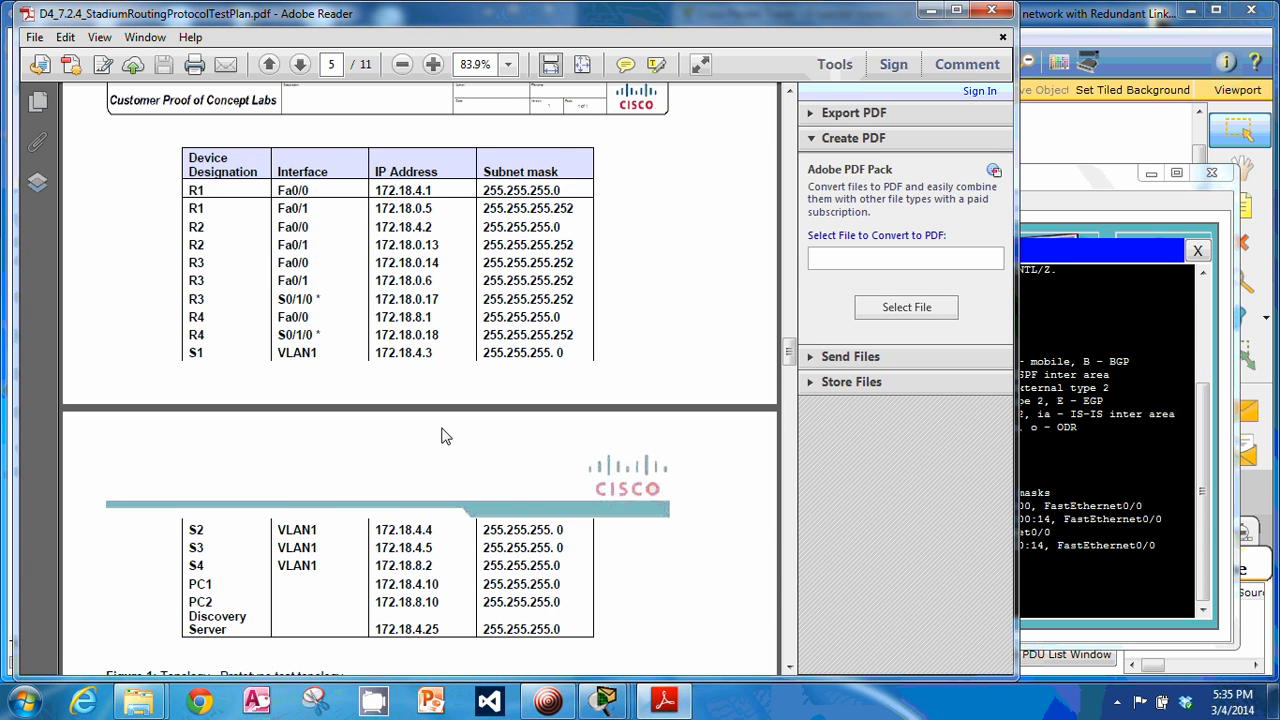
scroll(445, 436, "down", 15)
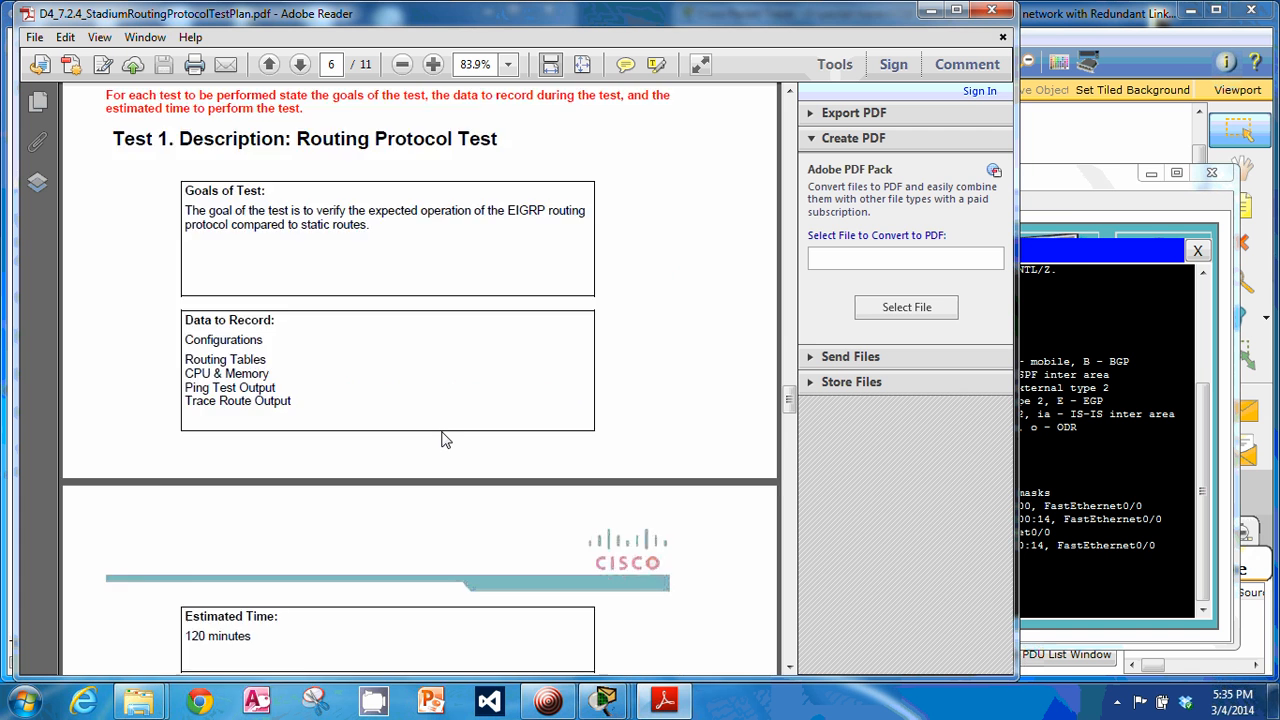
scroll(445, 440, "down", 20)
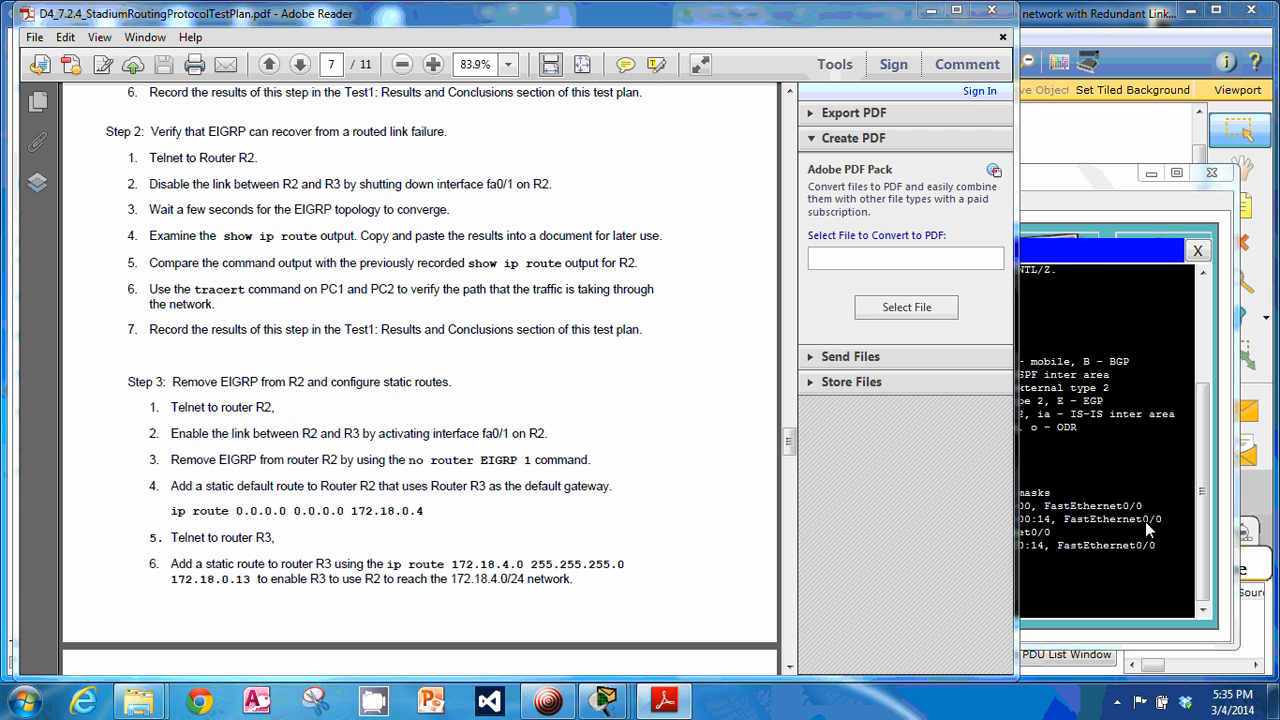
left_click(1145, 521)
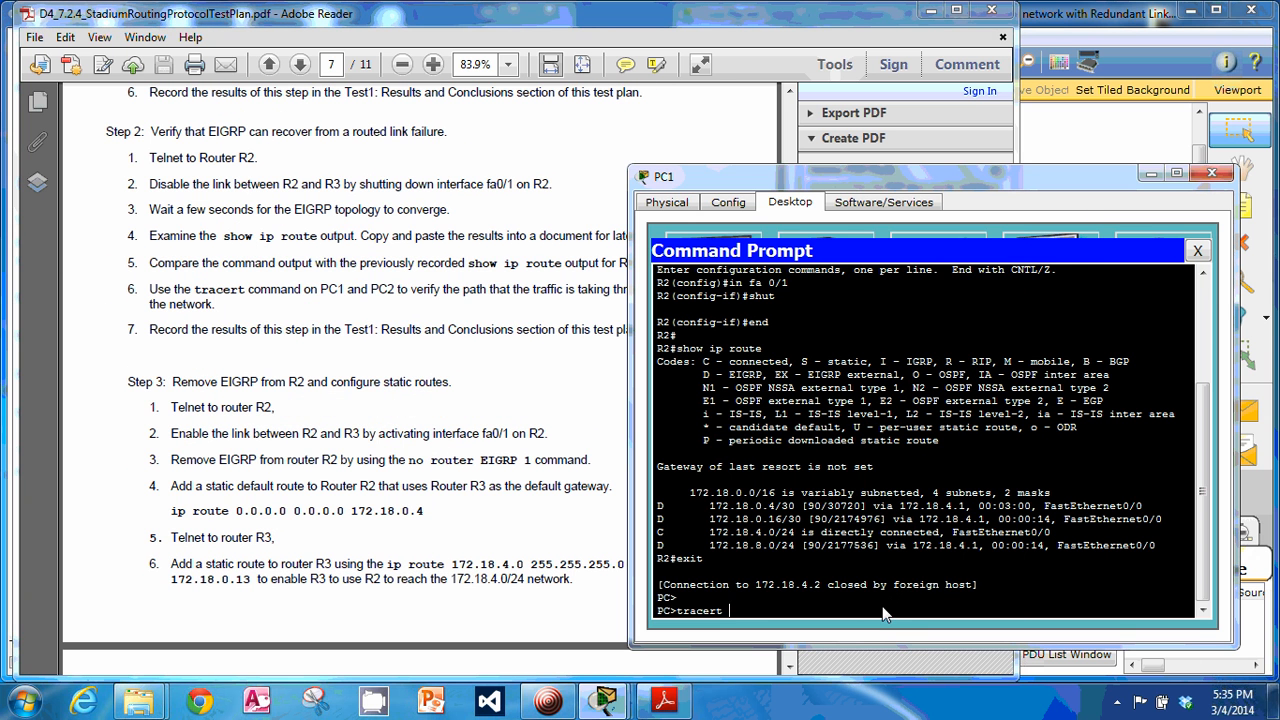
type("172.18.8.10")
key("Return")
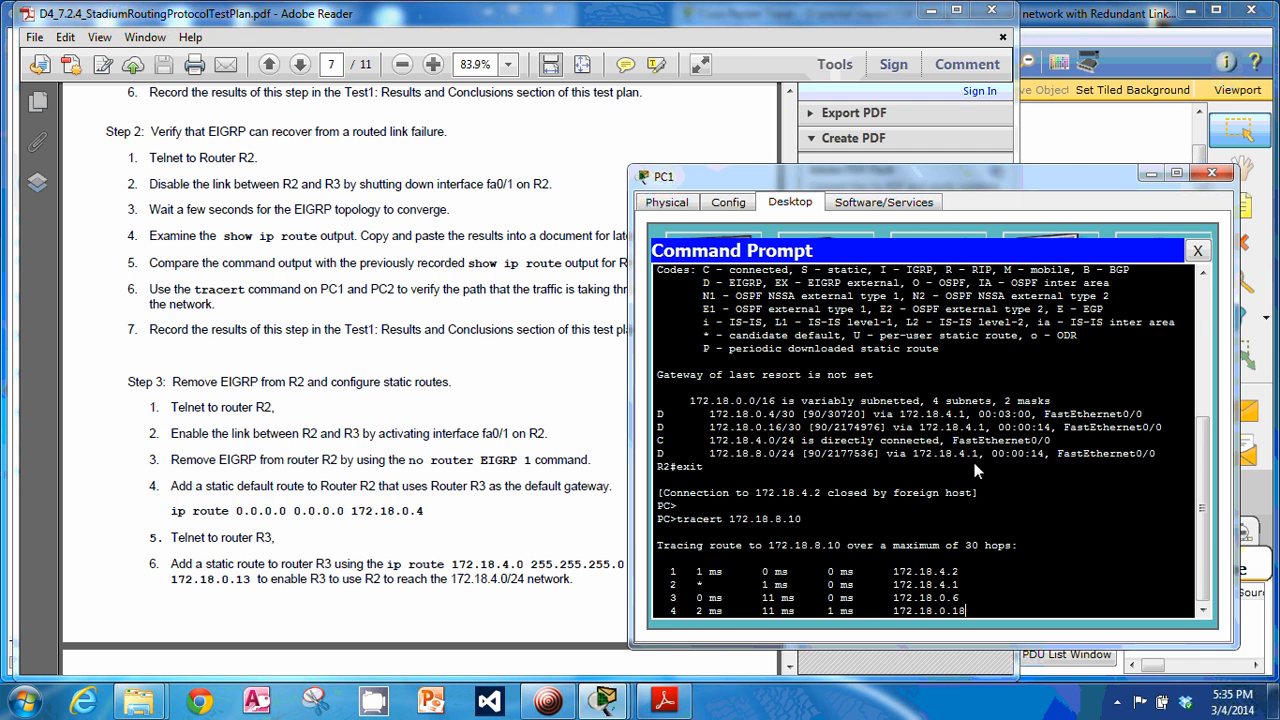
- Examine the R2–R3 link in the topology and read the test plan's Step 3 on removing EIGRP and configuring static routes
left_click(1119, 58)
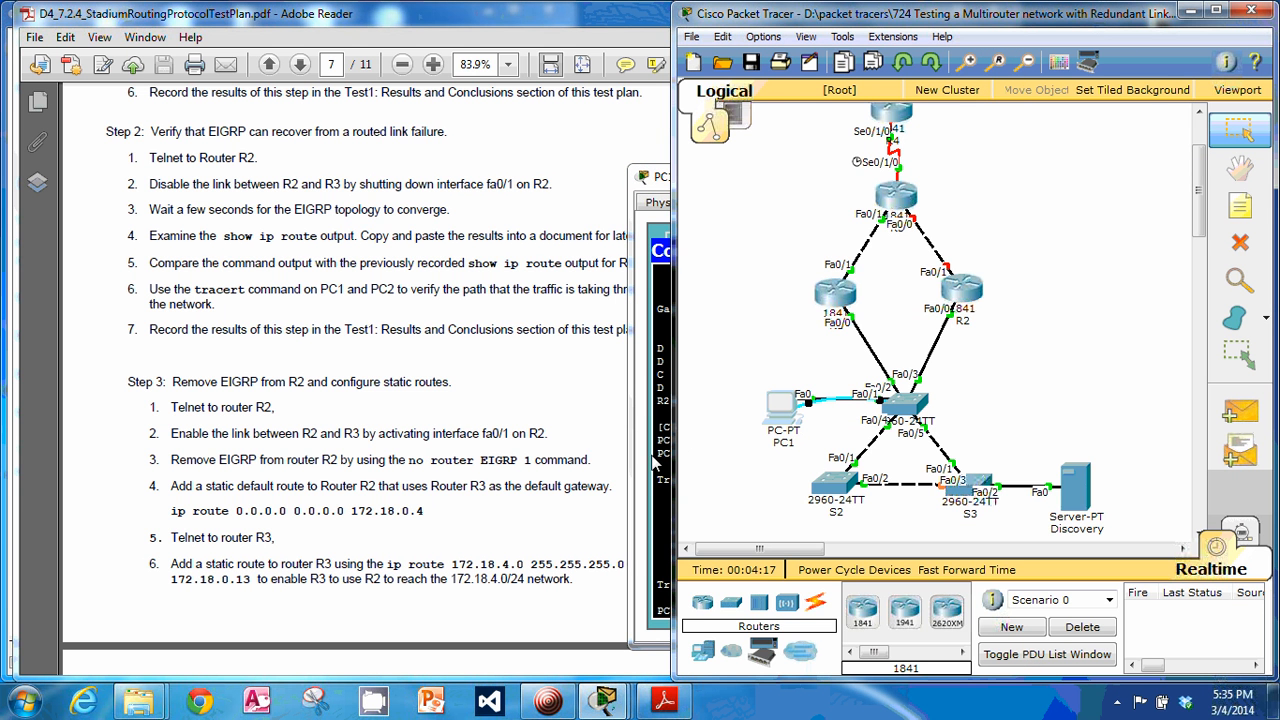
left_click(788, 438)
left_click(788, 14)
left_click(548, 296)
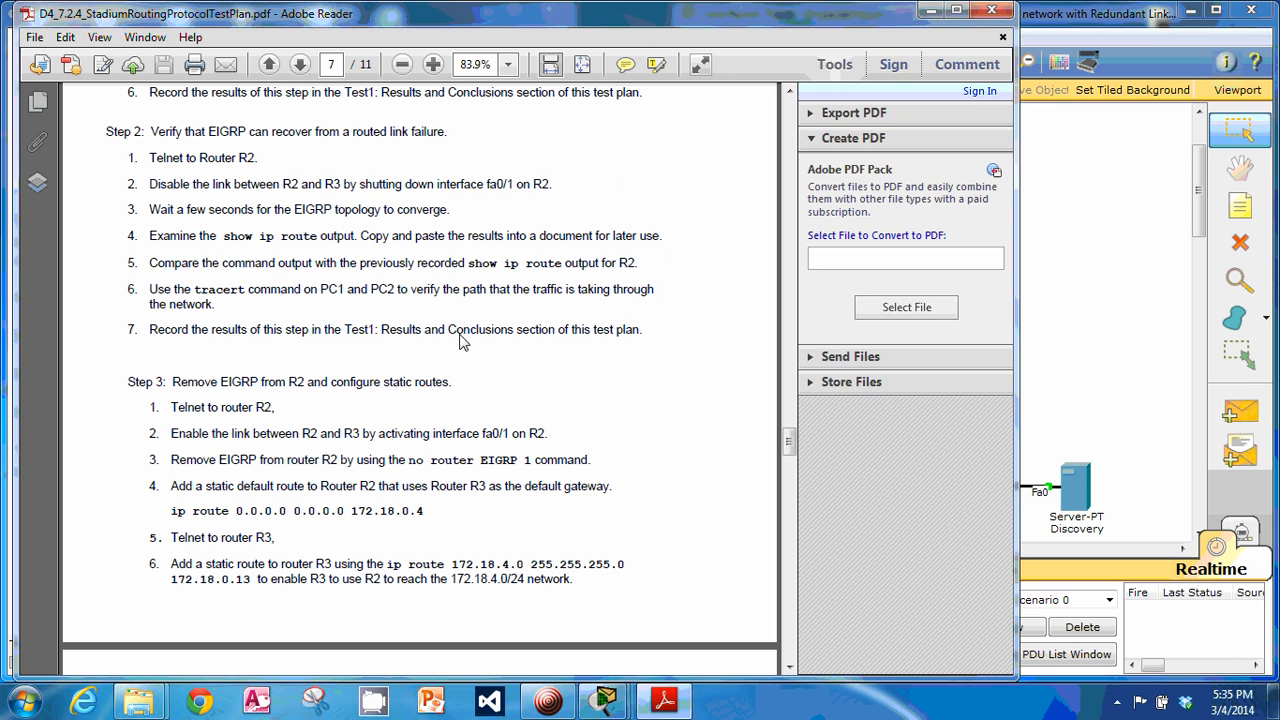
left_click(1100, 20)
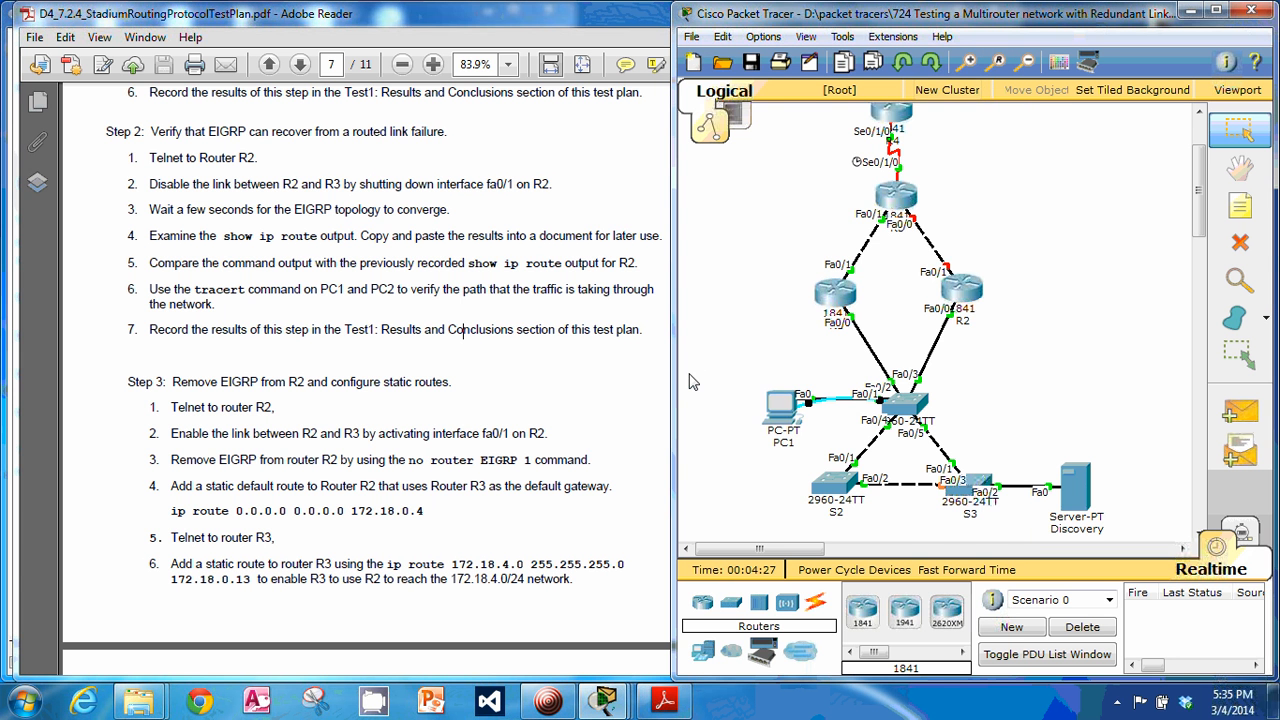
left_click(550, 396)
scroll(510, 398, "down", 6)
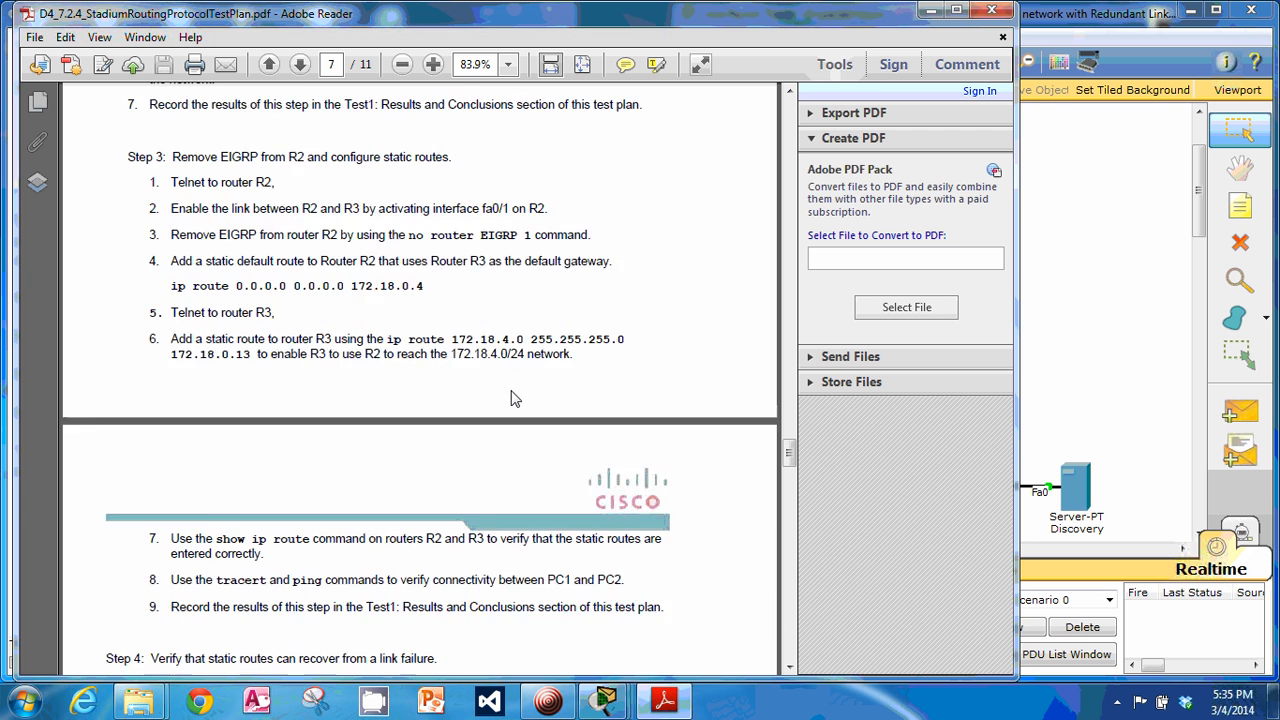
left_click(1040, 24)
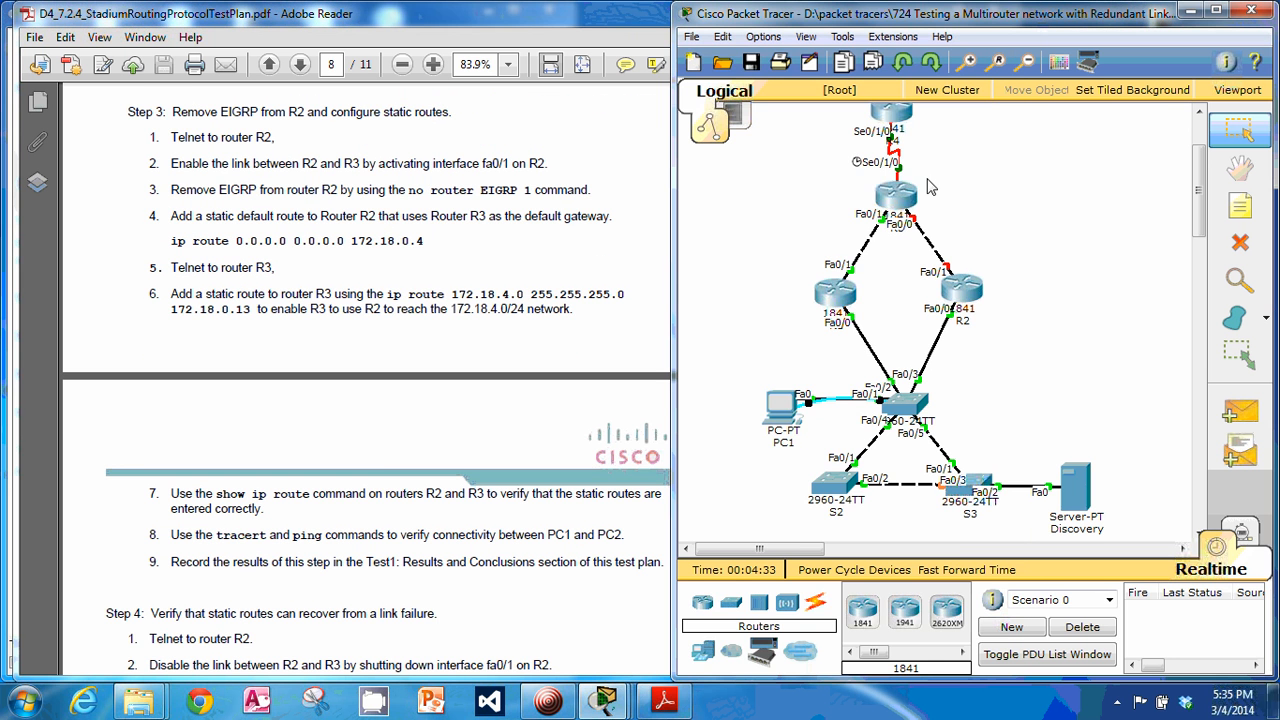
- Telnet from PC1 to R2 at 172.18.4.2, enter the access password, and enter privileged mode with the enable password
left_click(780, 406)
type("telnet 172.18.4.2")
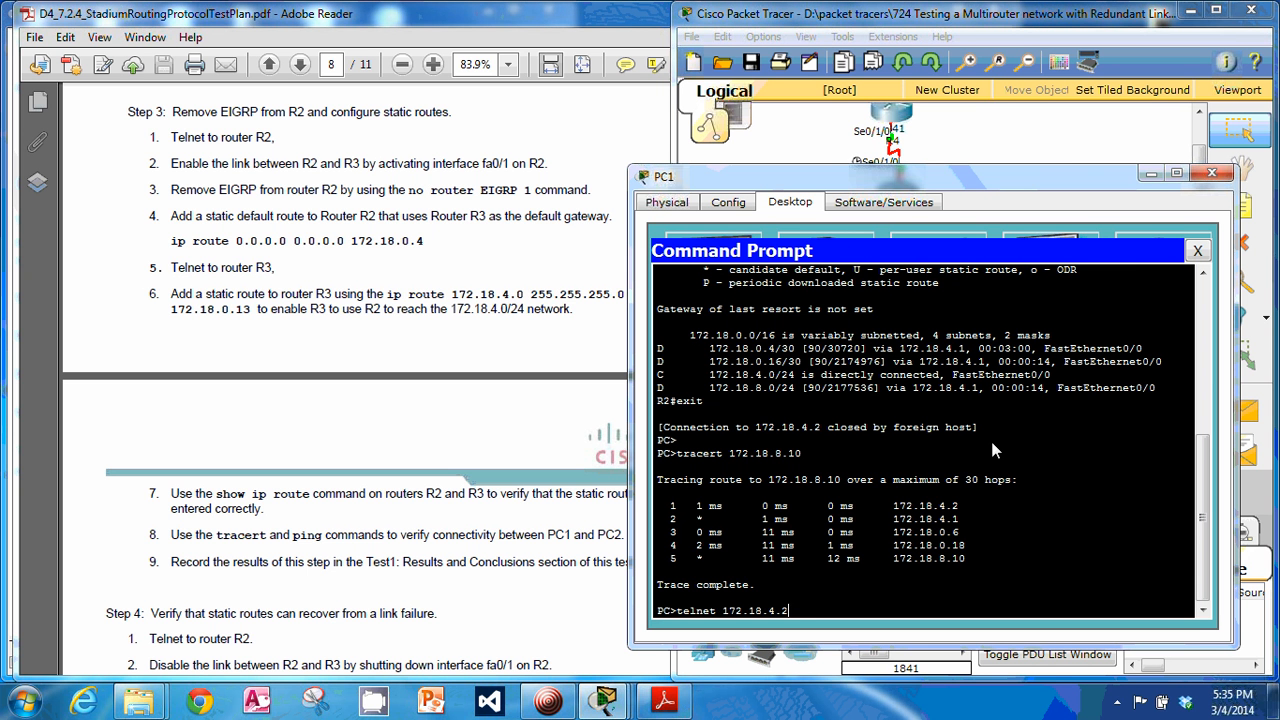
key("Return")
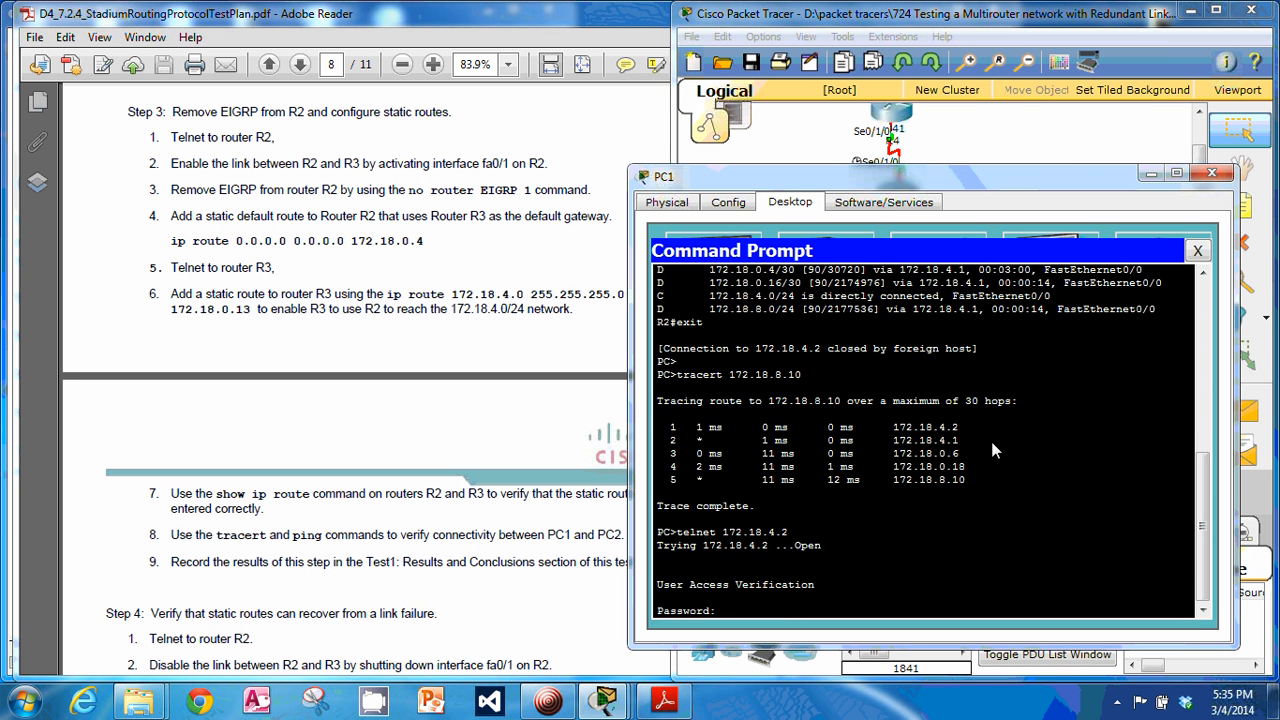
key("Return")
type("c")
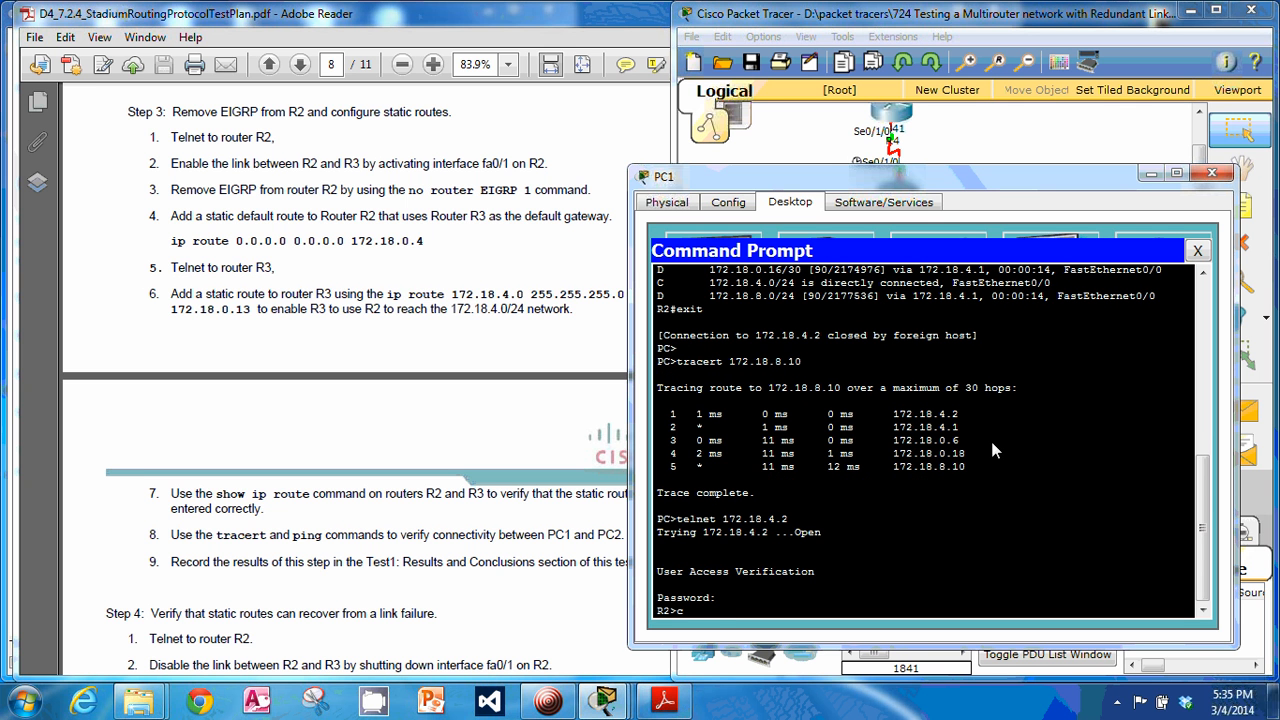
type("lass")
key("BackSpace")
key("BackSpace")
type("en")
key("Return")
key("Return")
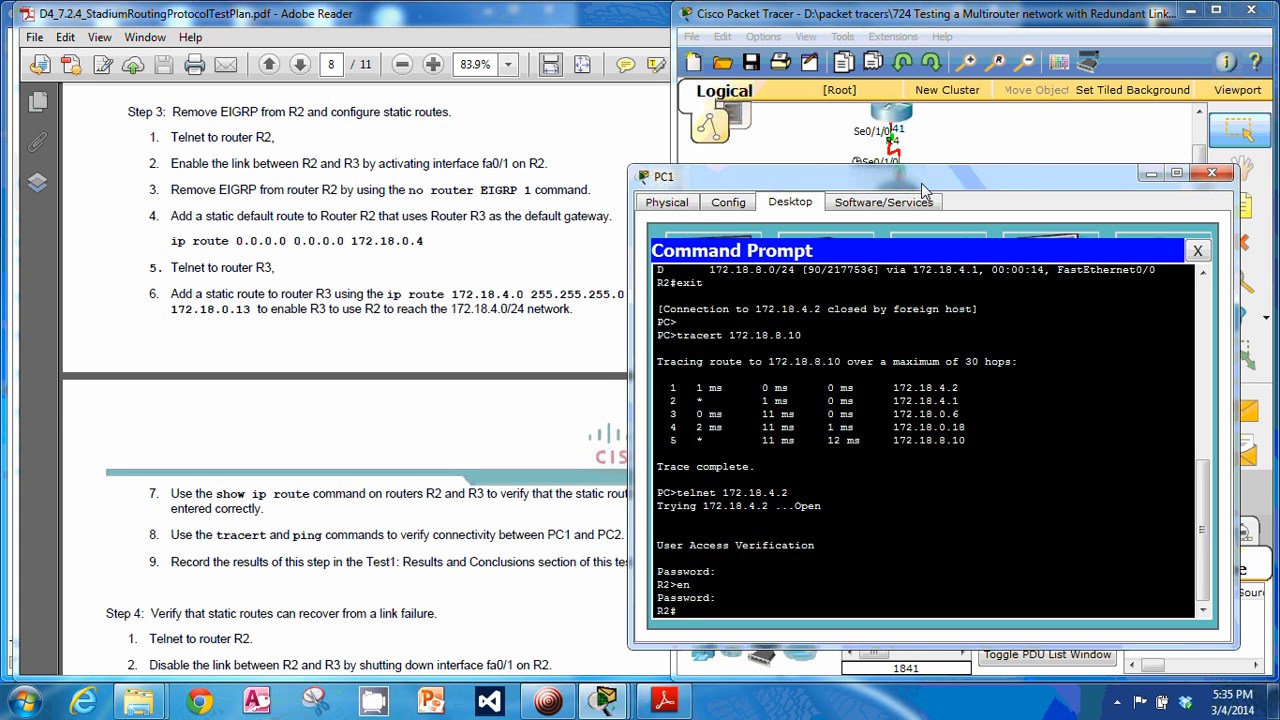
- Activate interface fa 0/1 on R2 with no shut, end configuration mode, and check the link in the topology
mouse_move(919, 186)
left_mouse_down()
mouse_move(943, 190)
mouse_move(929, 193)
left_mouse_up()
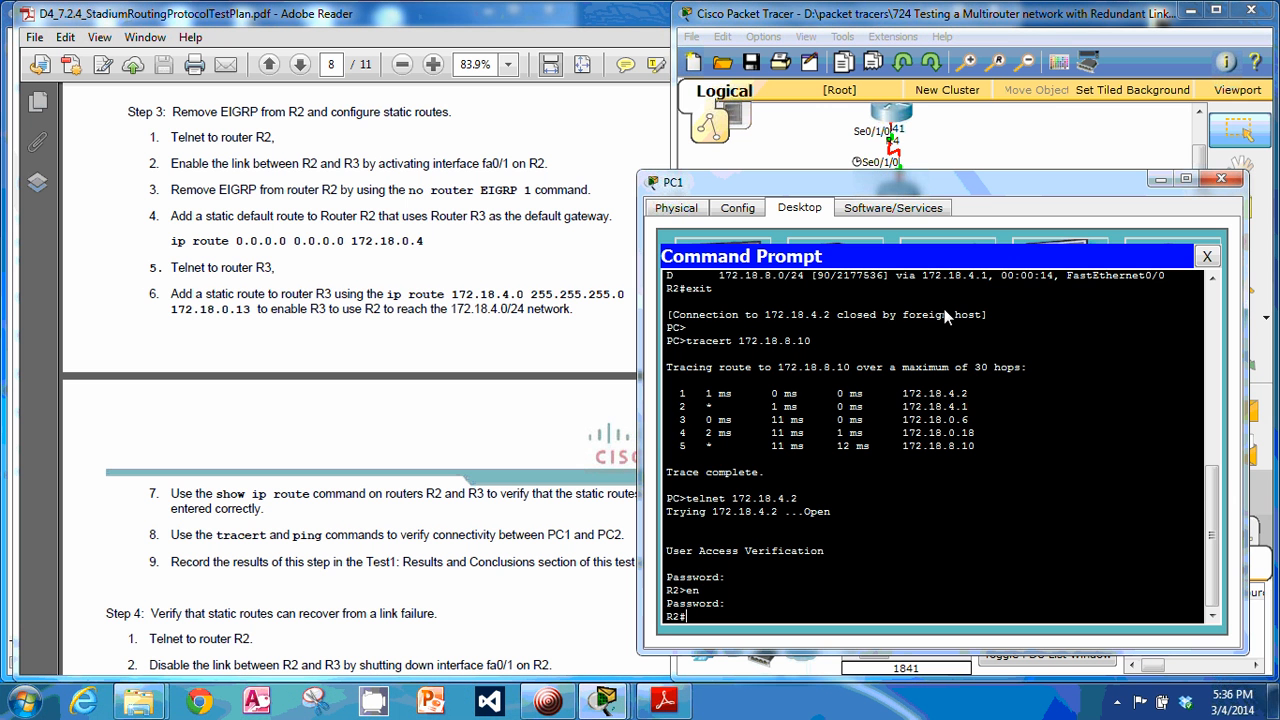
type("conf t")
key("Return")
type("in fa")
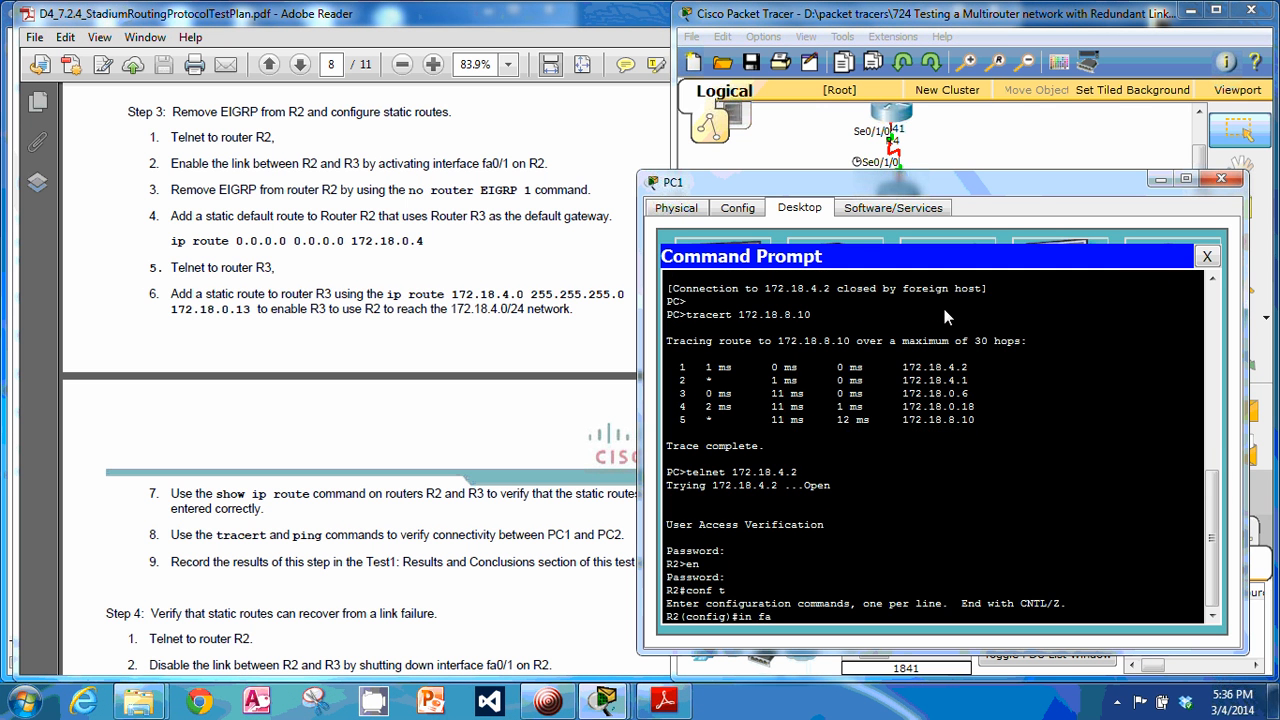
type(" 0/1")
key("Return")
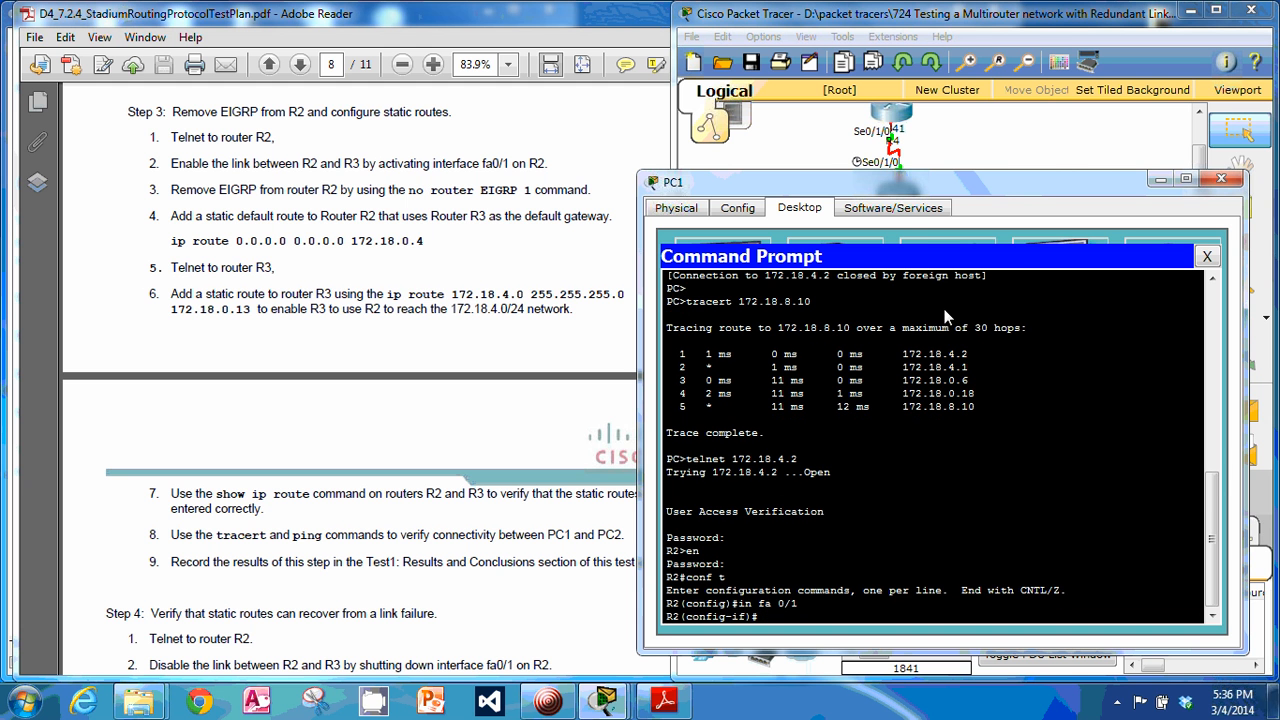
type("no shut")
key("Return")
key("Return")
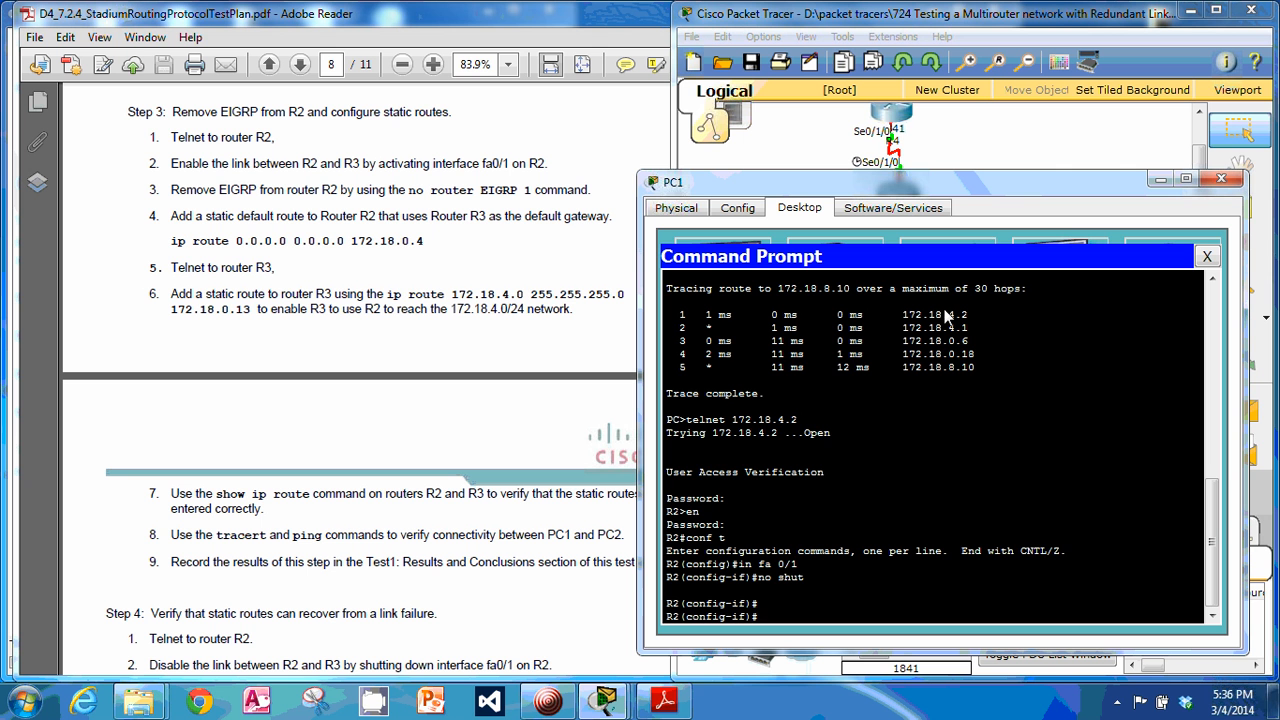
type("end")
key("Return")
key("Return")
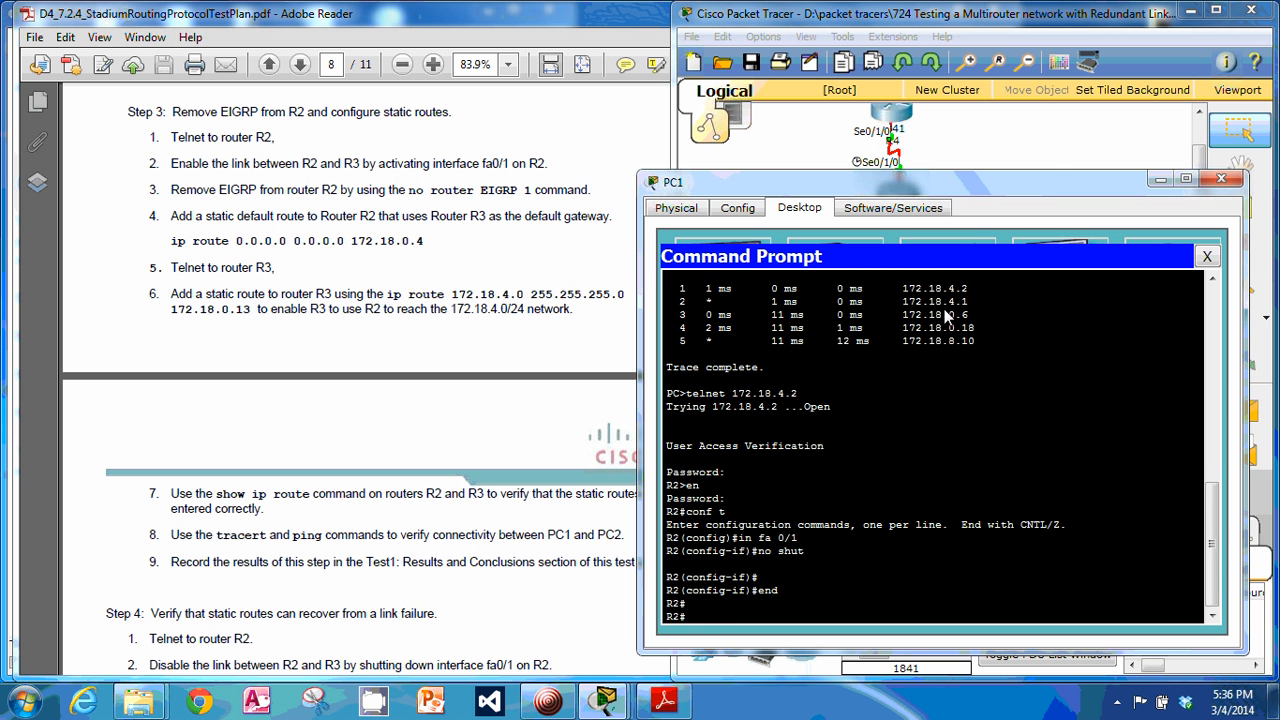
left_click(1160, 179)
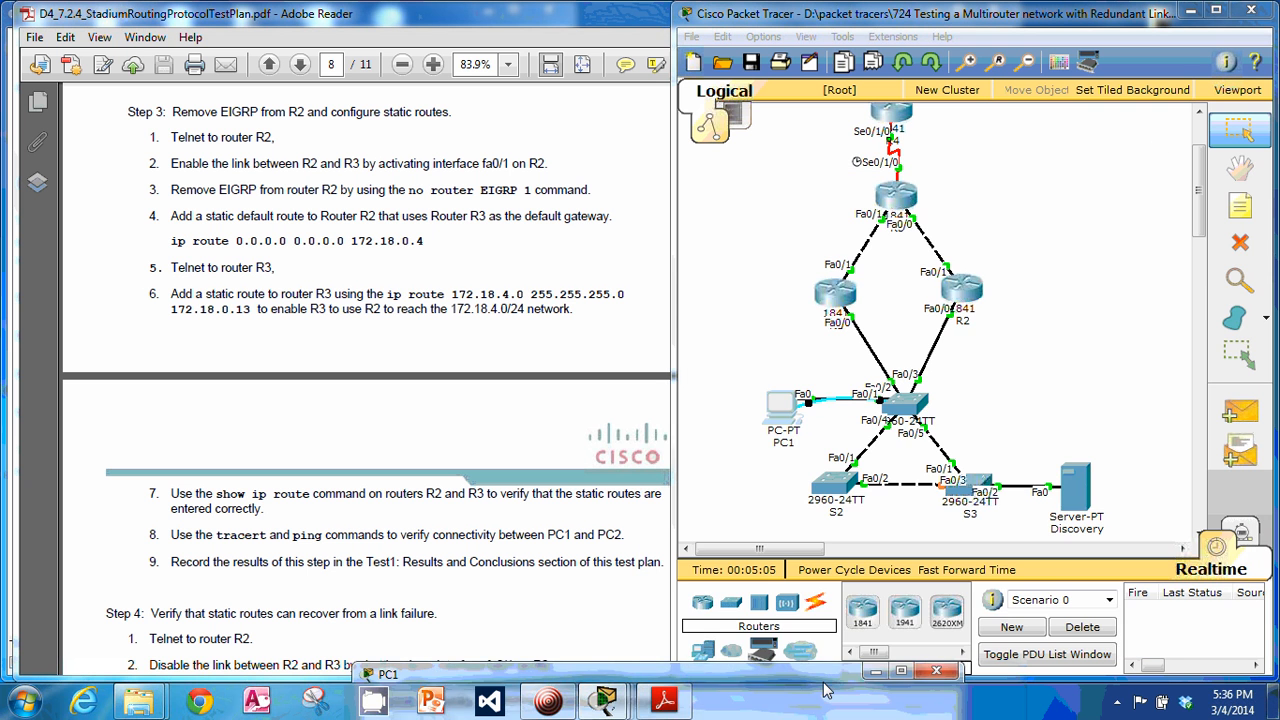
left_click_drag(823, 684, 1123, 174)
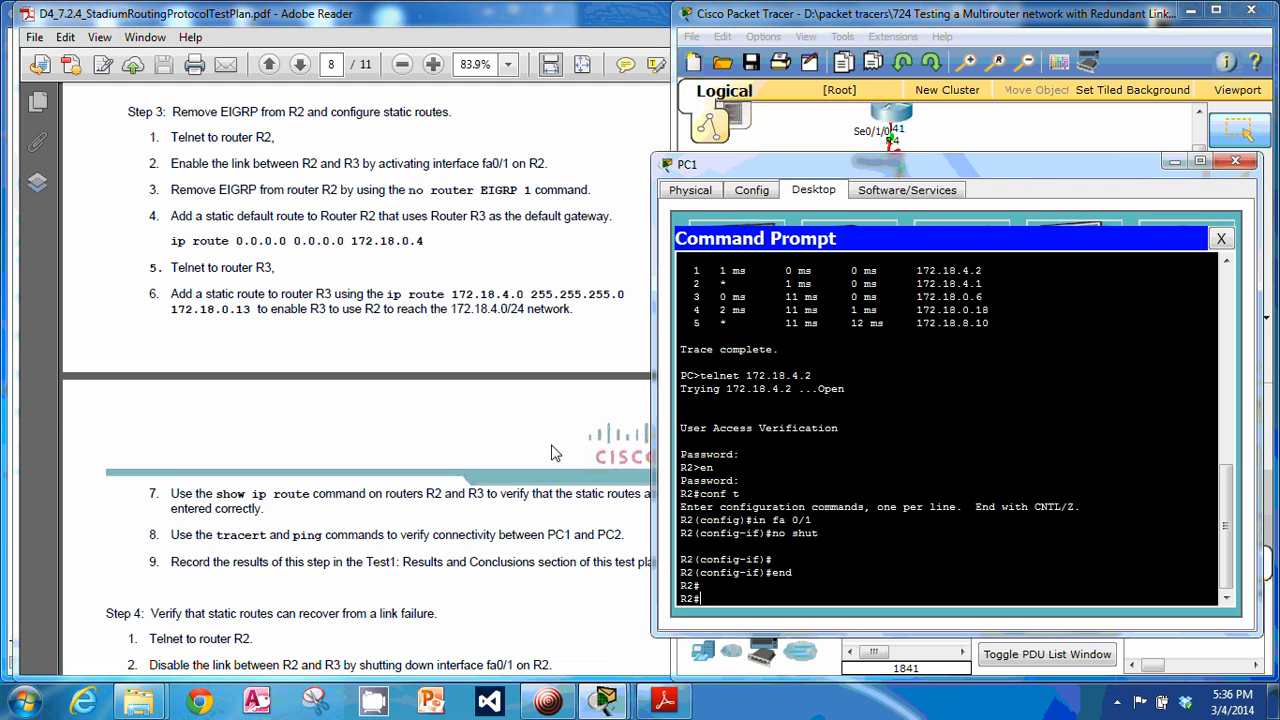
- Enter global configuration mode on R2 and remove EIGRP with no router eigrp 1
type("conf t")
key("Return")
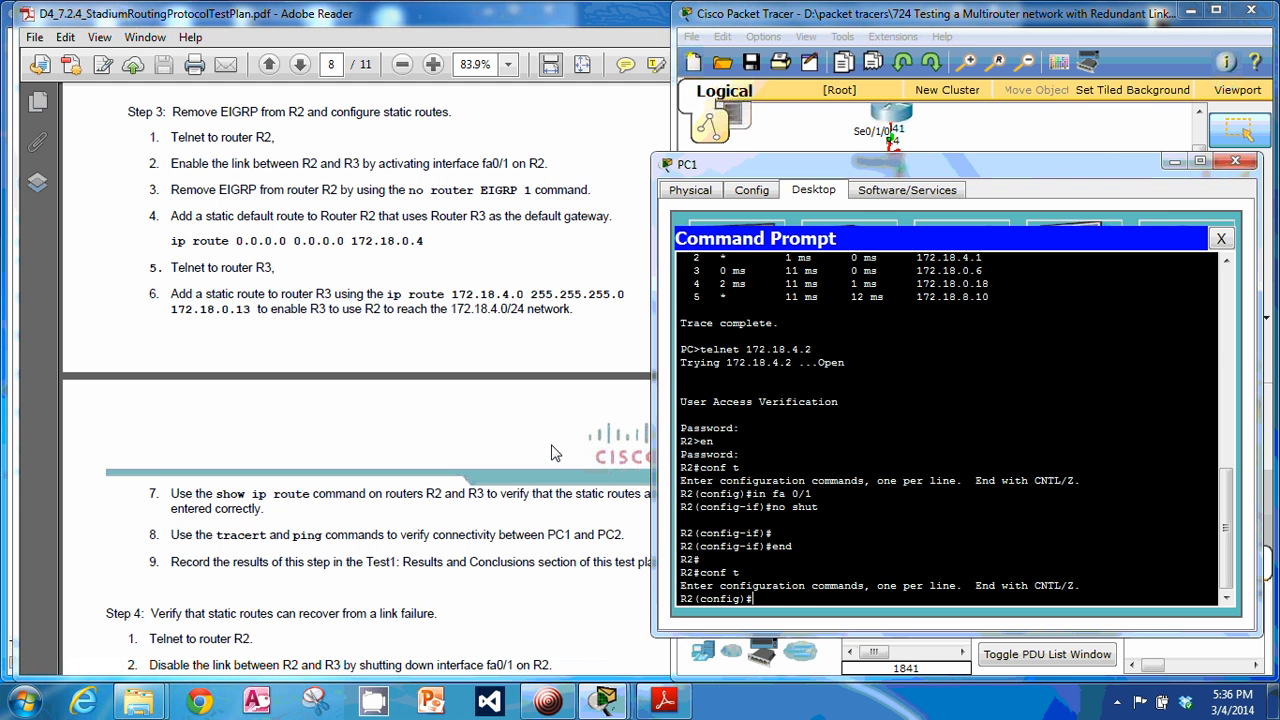
type("no router")
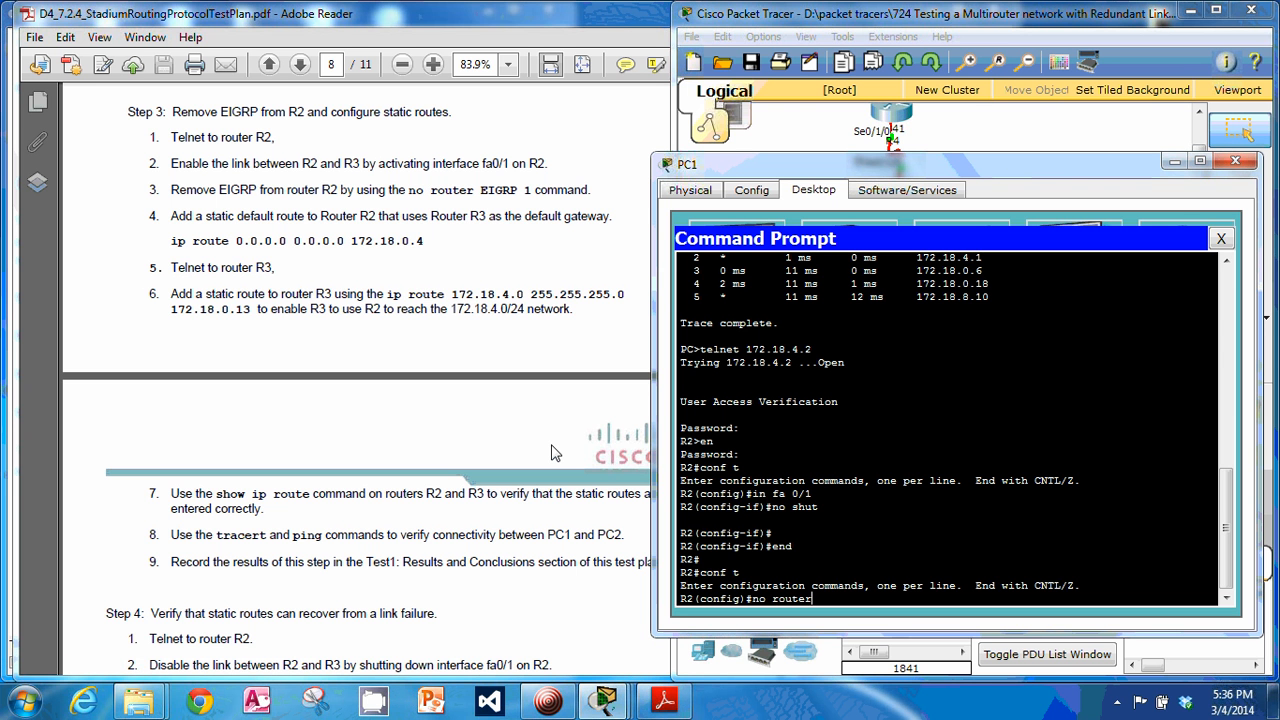
type(" eigrp 1")
key("Return")
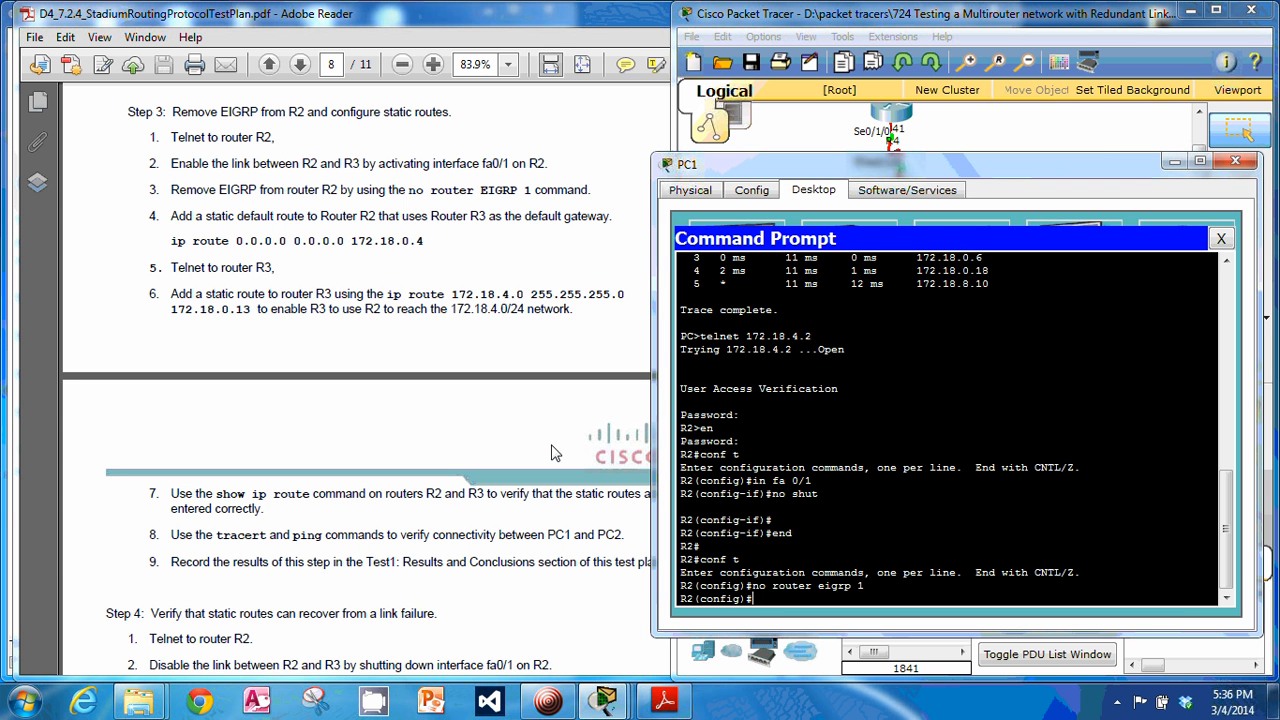
- Add the static default route ip route 0.0.0.0 0.0.0.0 172.18.0.4 on R2 and save the configuration with wr
type("ip route 0.0.0.0 0.0.0.0 172.18.0.4")
key("Return")
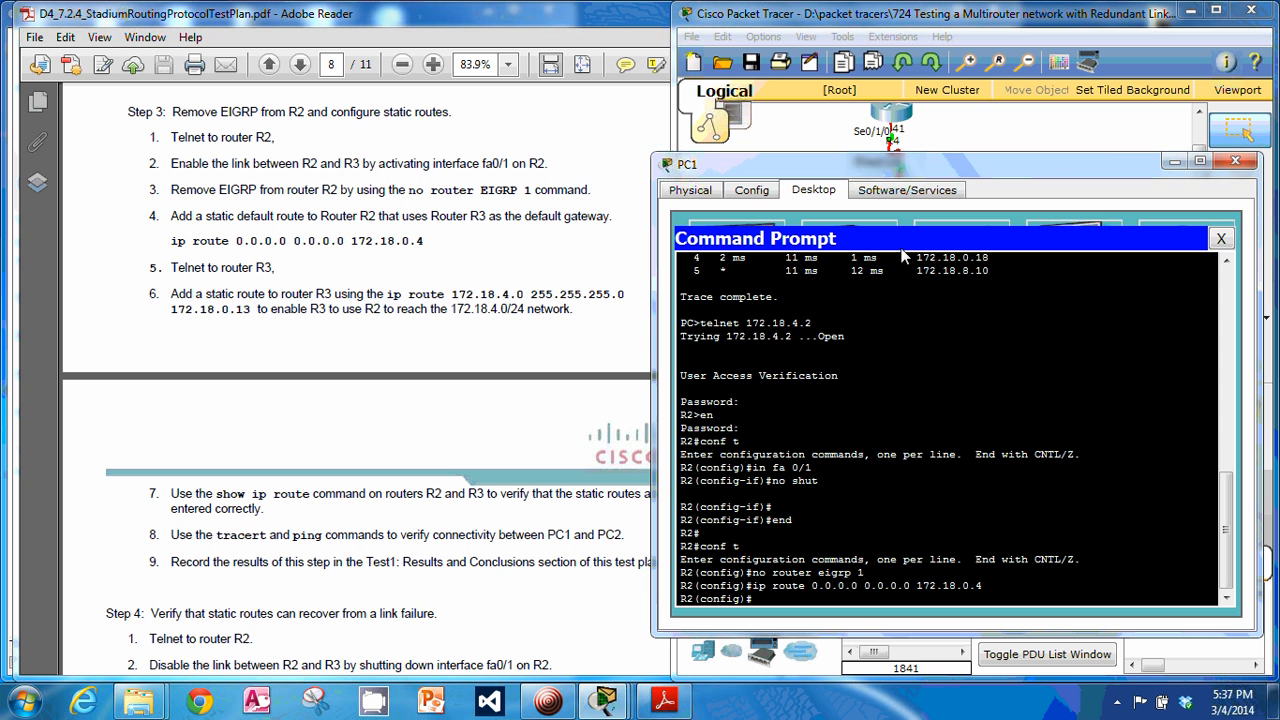
type("exit")
key("Return")
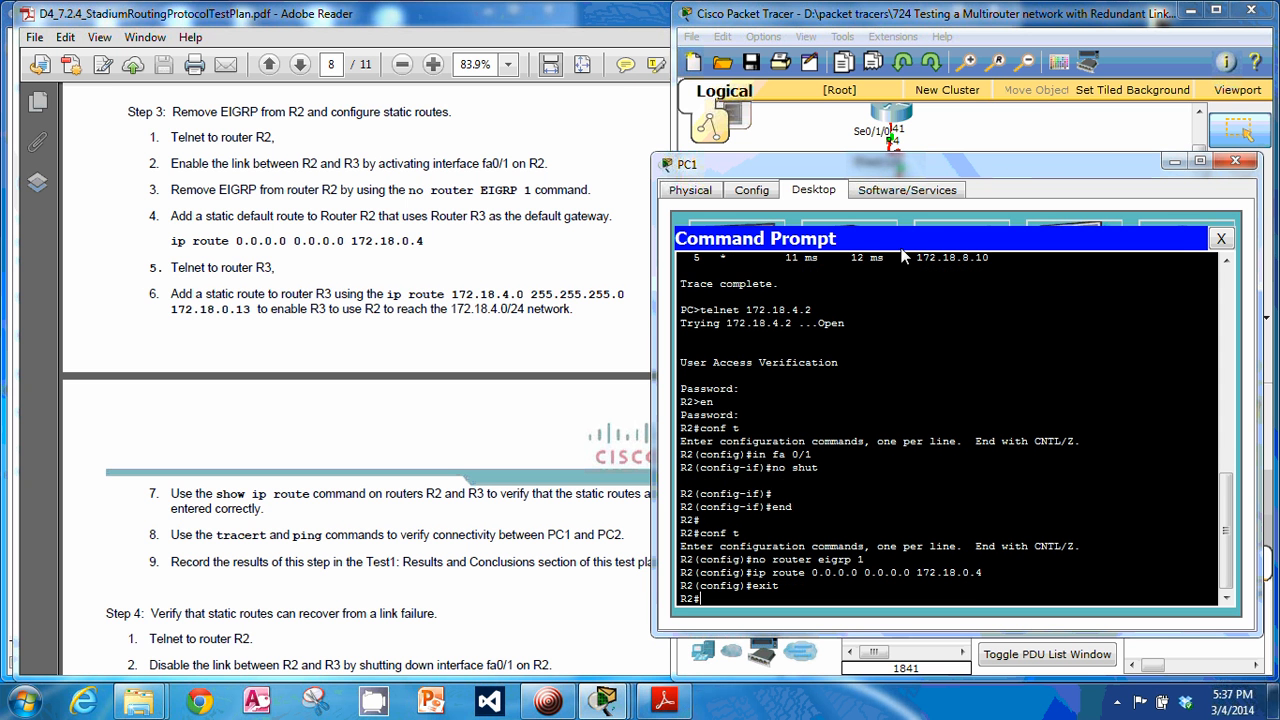
type("wr")
key("Return")
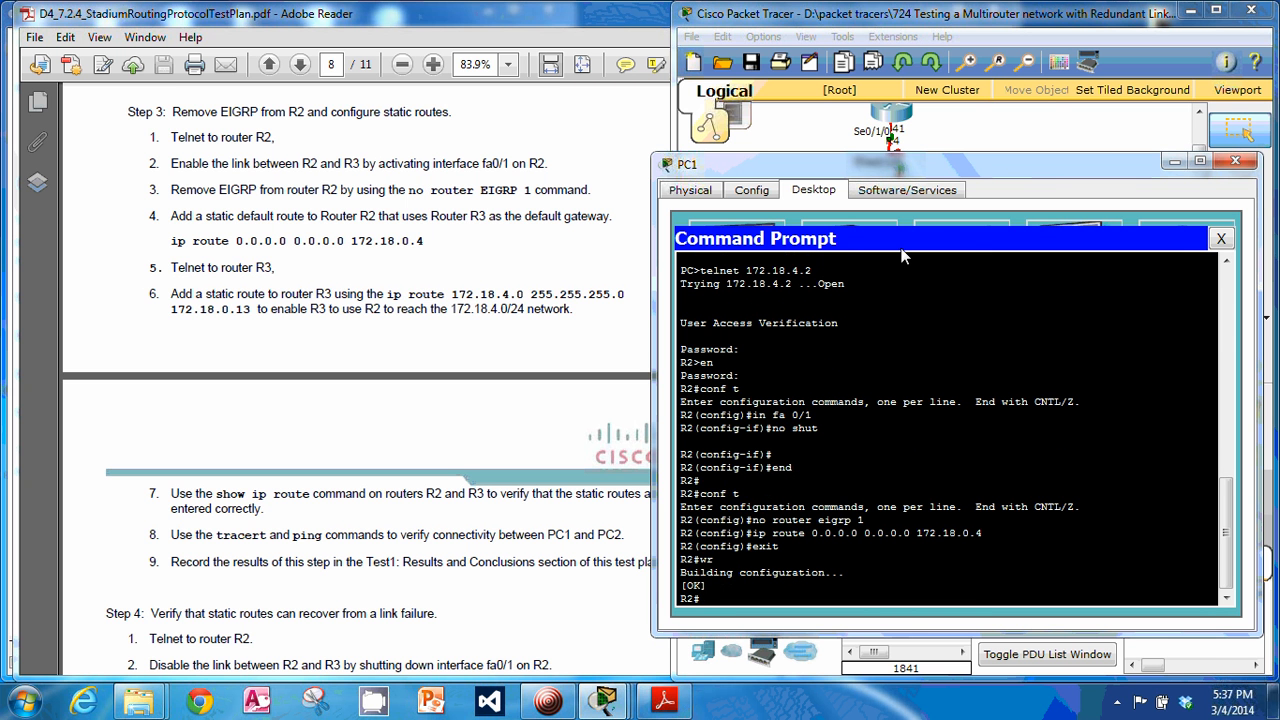
- Exit the R2 session and try to telnet from PC1 to R3 at 172.18.0.4
type("exit")
key("Return")
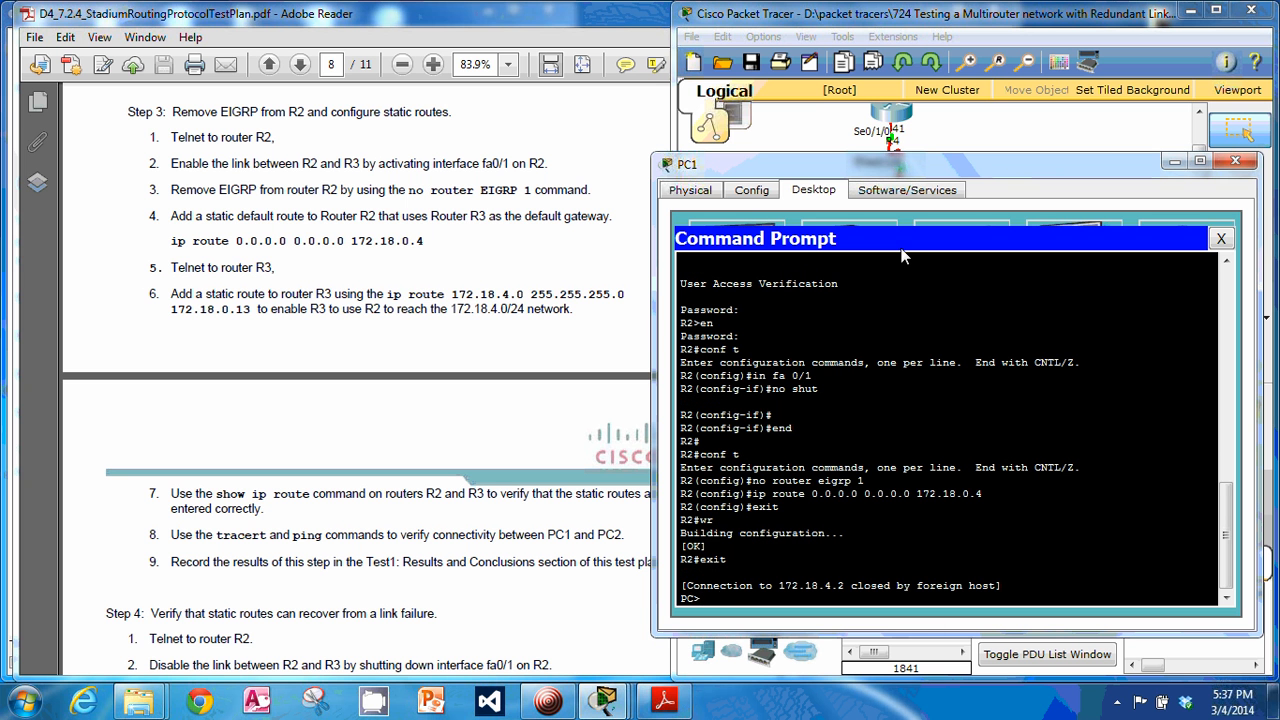
type("tele")
type("lne")
type("t 172.18.0")
type(".4")
key("Return")
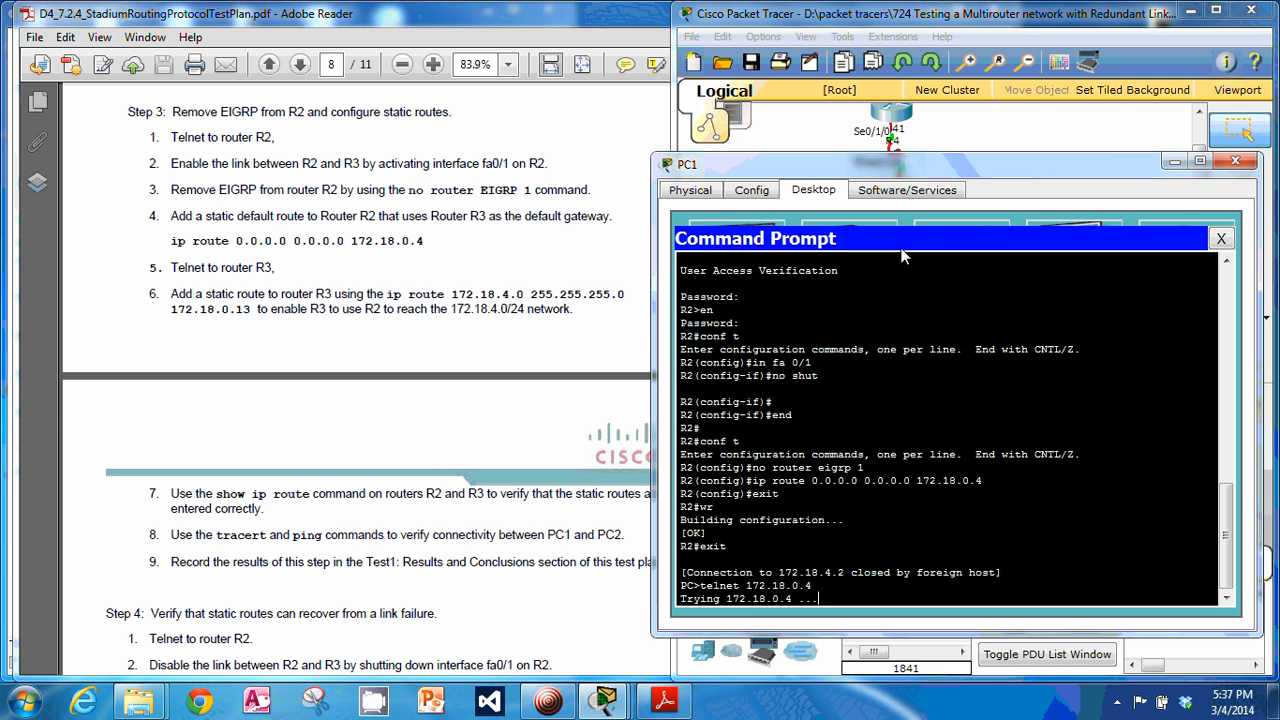
- Look up R3's Fa0/0 address in the test plan's addressing table and telnet from PC1 to 172.18.0.14
left_click(458, 285)
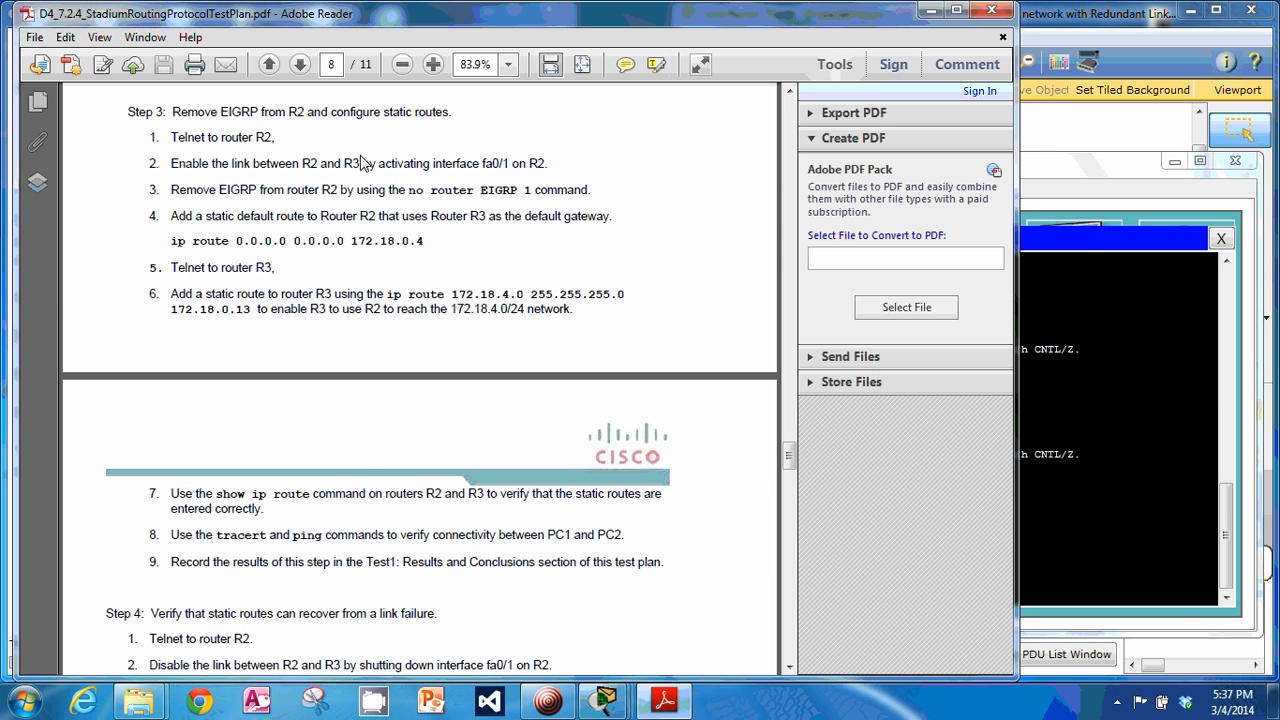
scroll(338, 232, "up", 5)
scroll(338, 232, "up", 15)
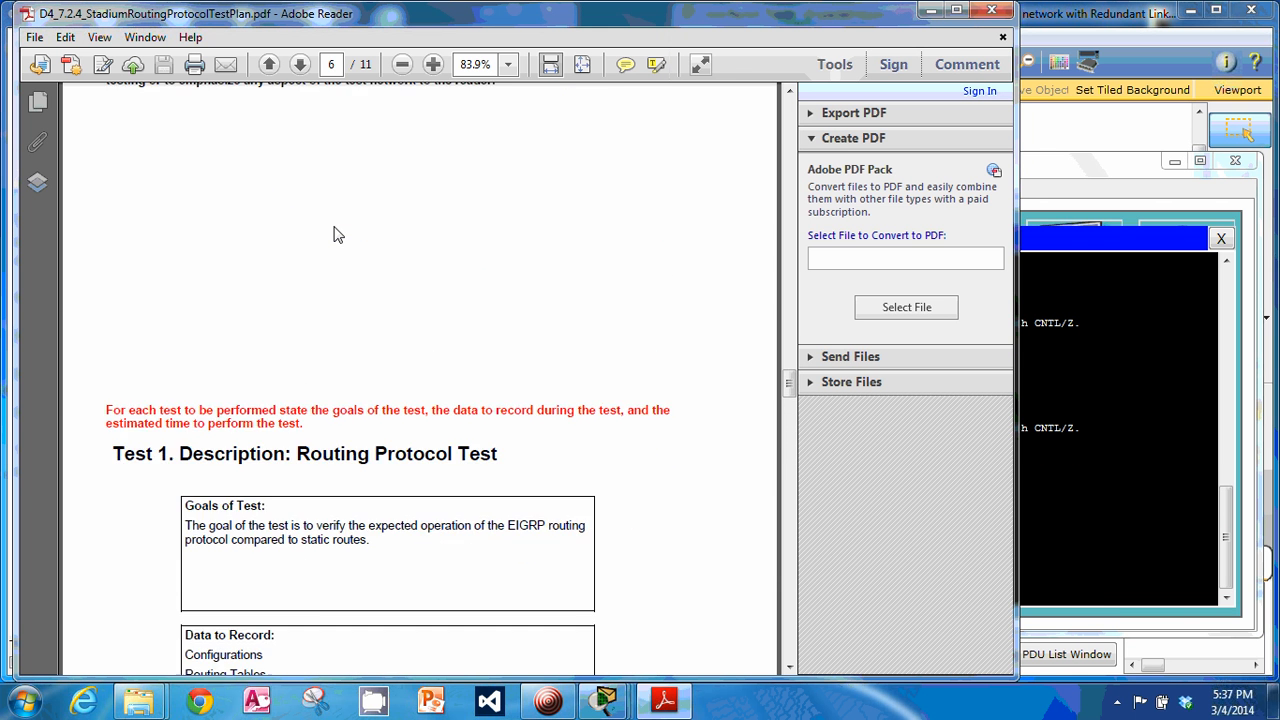
scroll(335, 232, "up", 4)
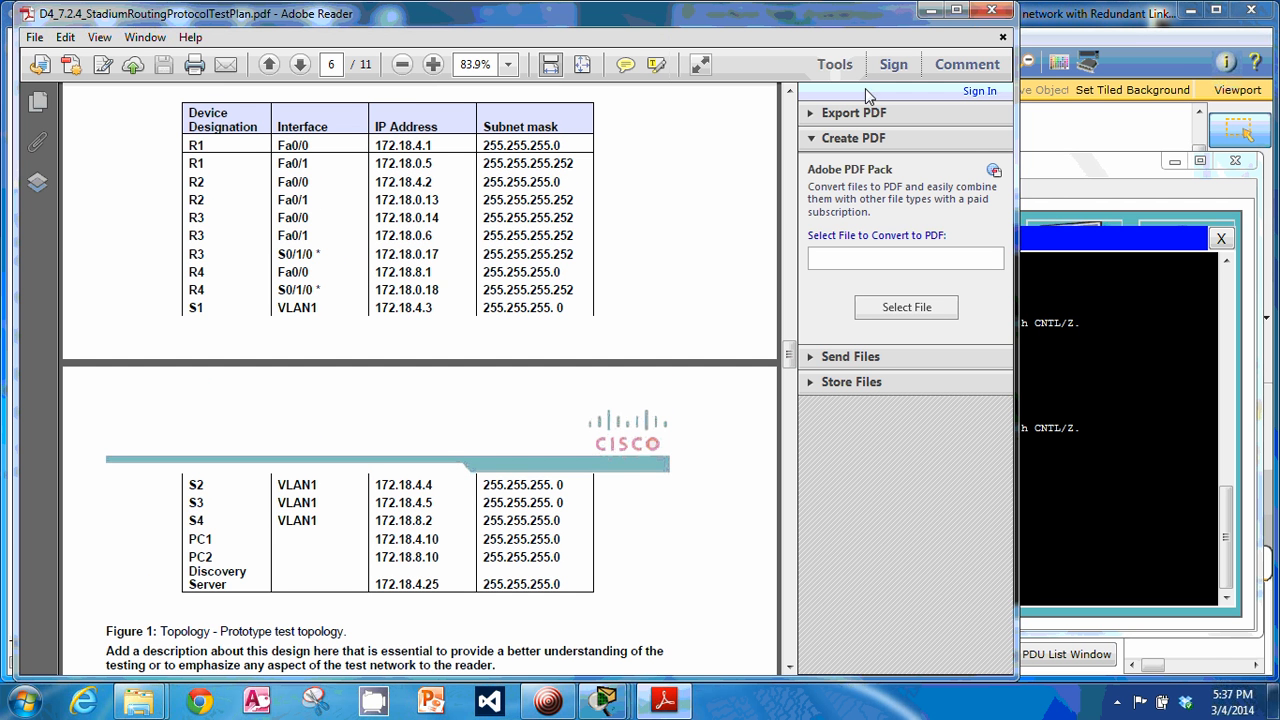
left_click(929, 12)
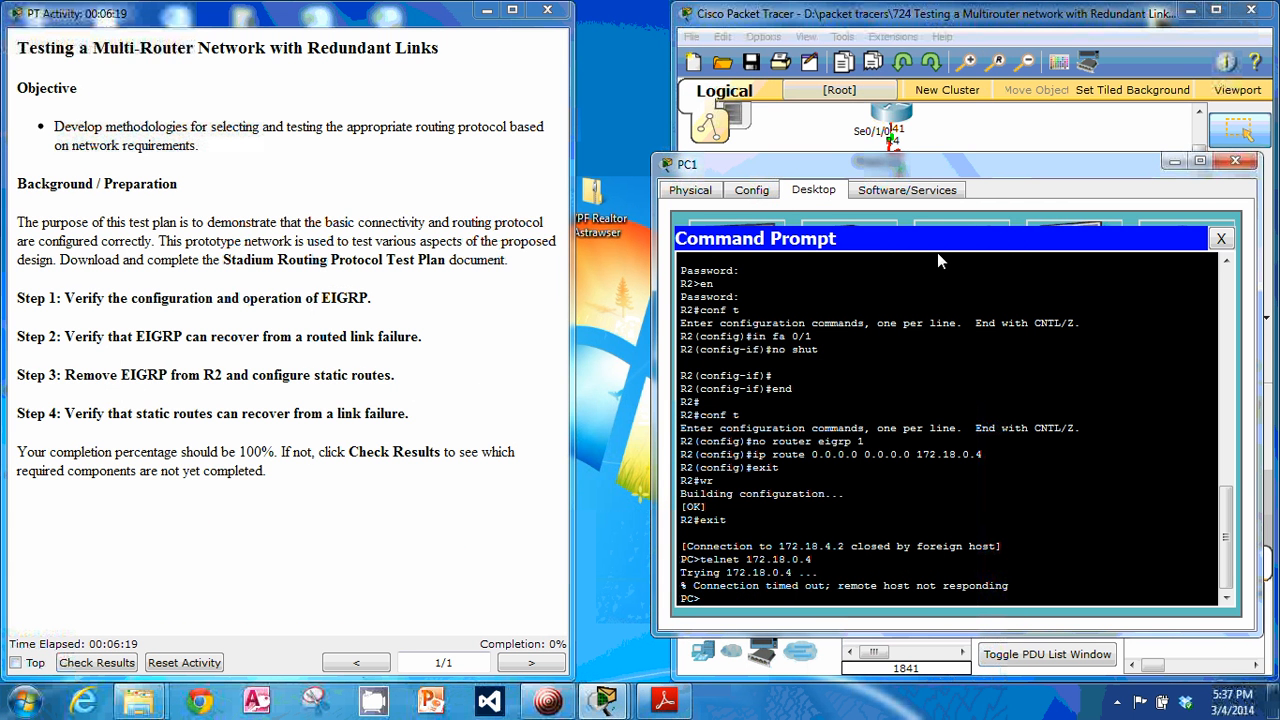
key("Up")
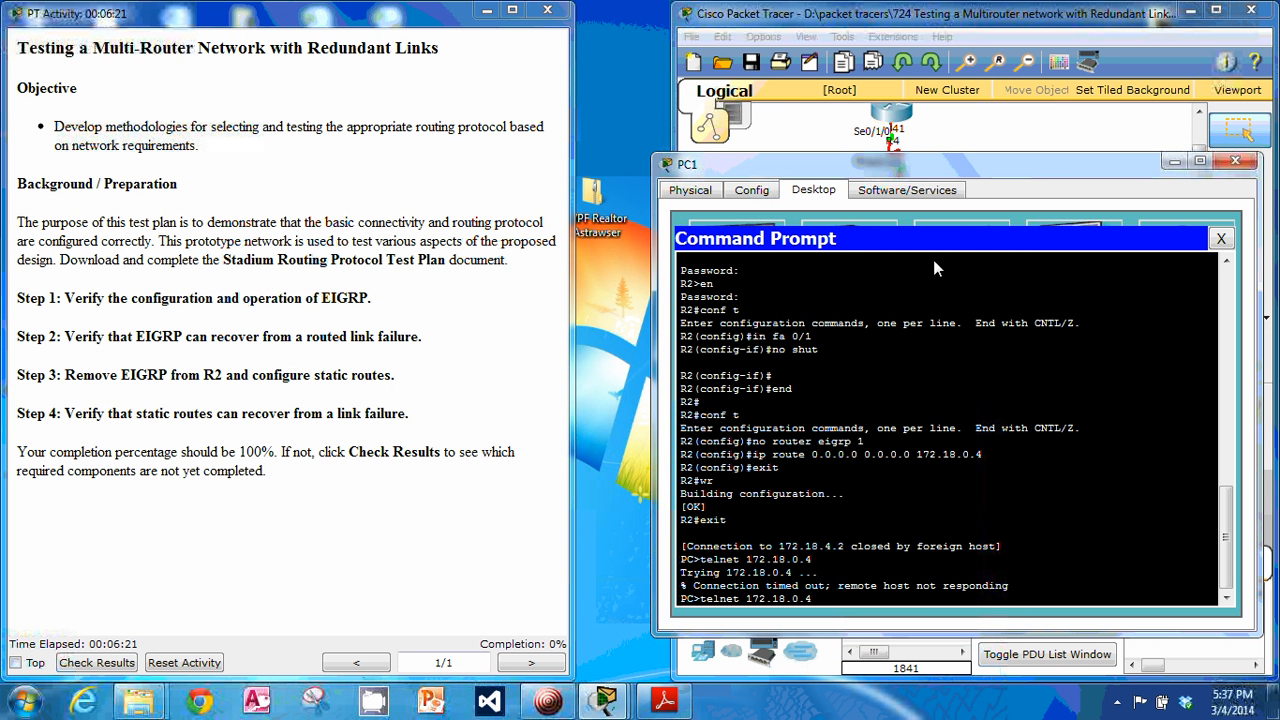
key("Return")
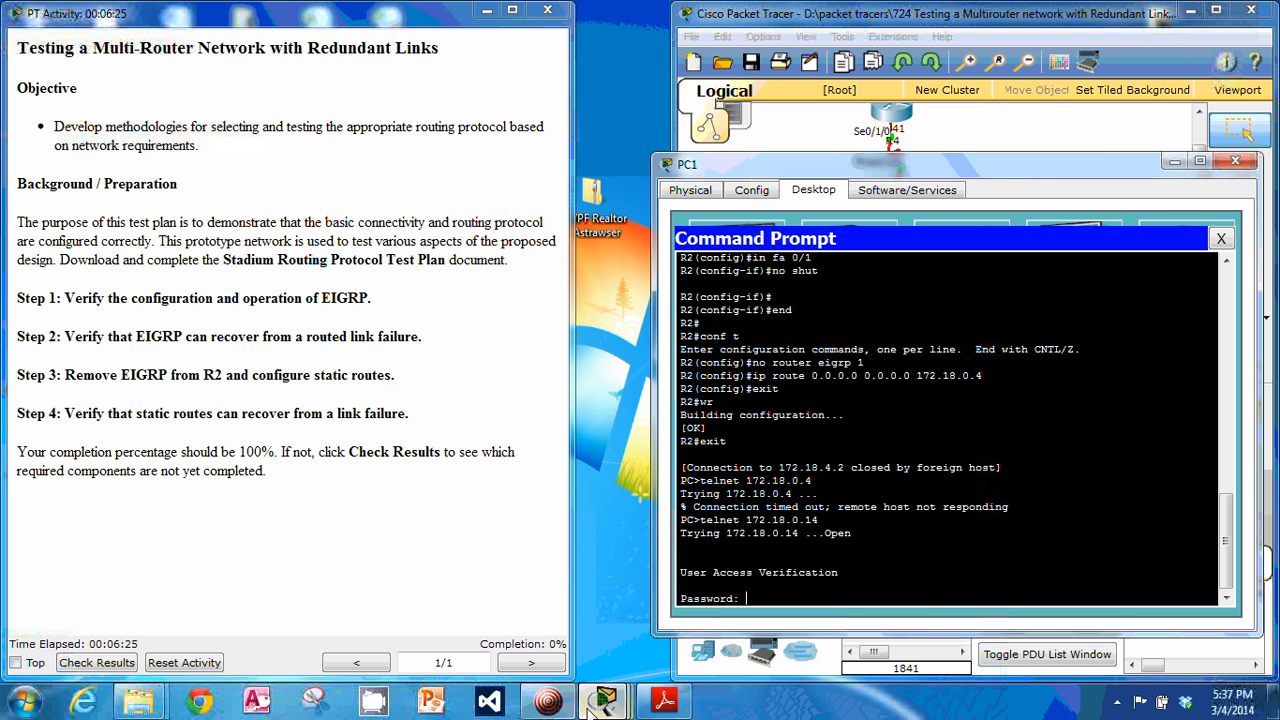
- Review the Step 3 static route instructions in the test plan and return to PC1's command prompt
mouse_move(600, 700)
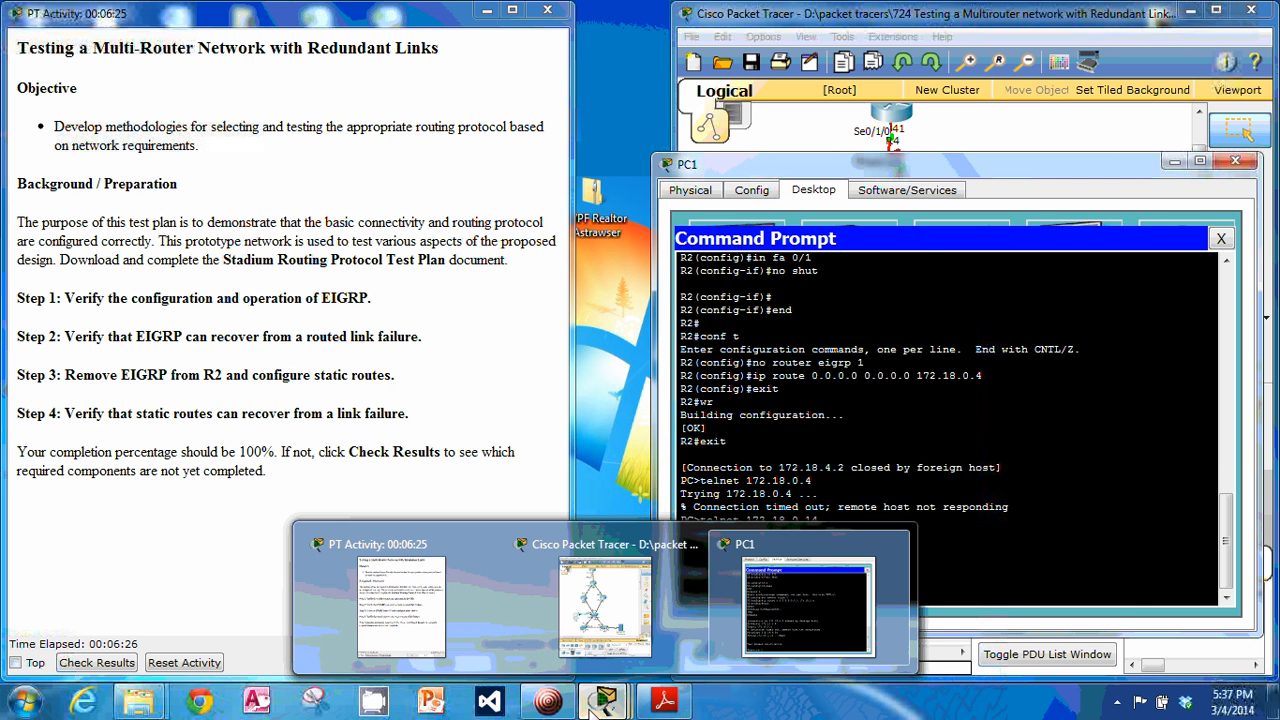
left_click(459, 599)
mouse_move(605, 700)
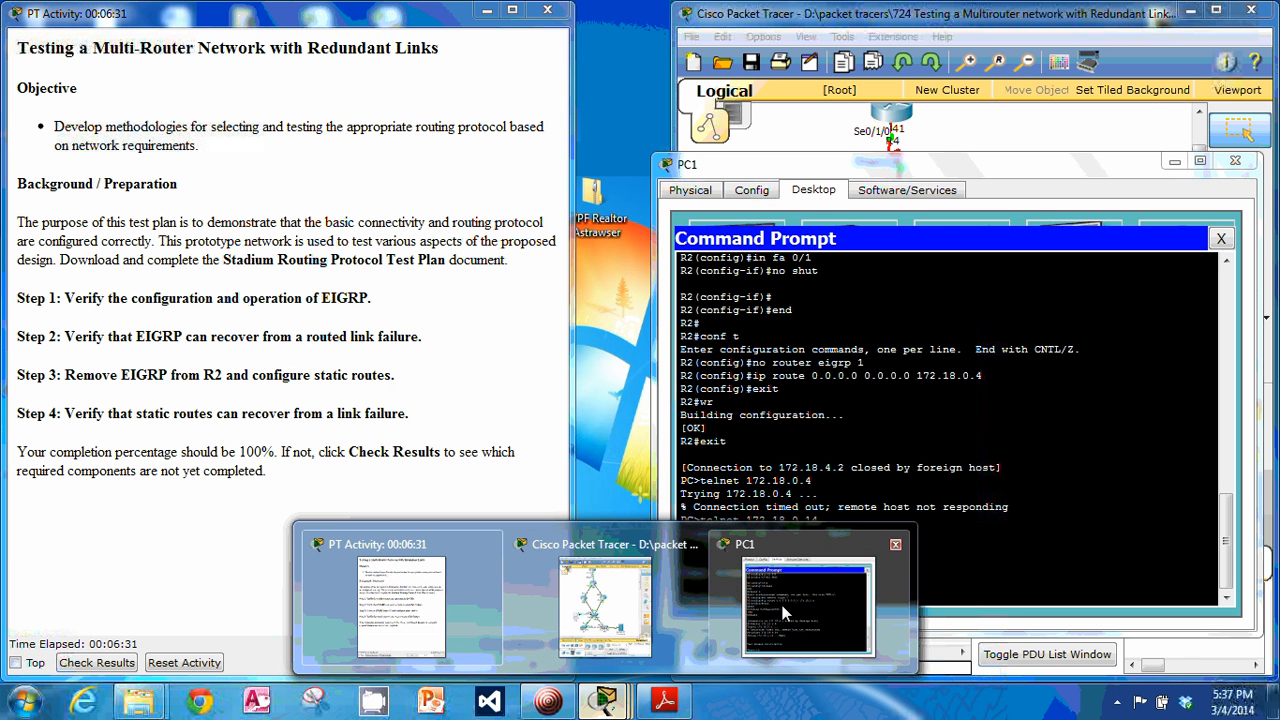
left_click(665, 700)
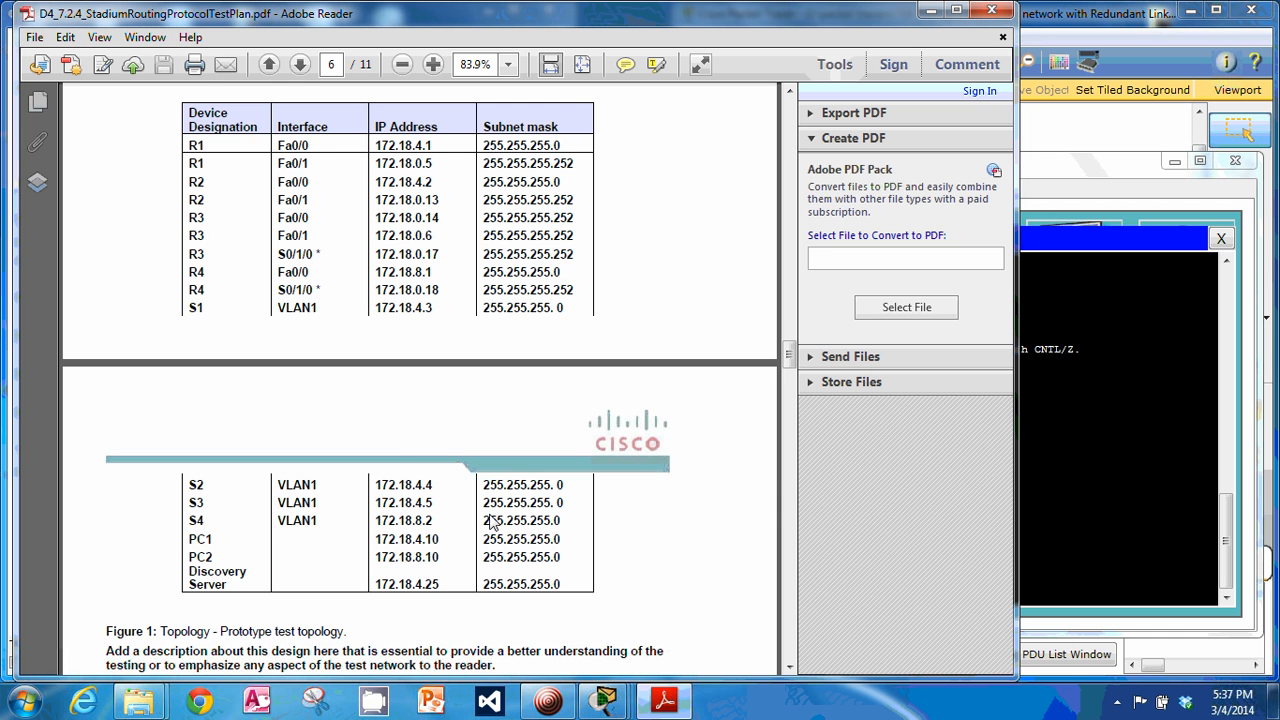
scroll(490, 521, "down", 15)
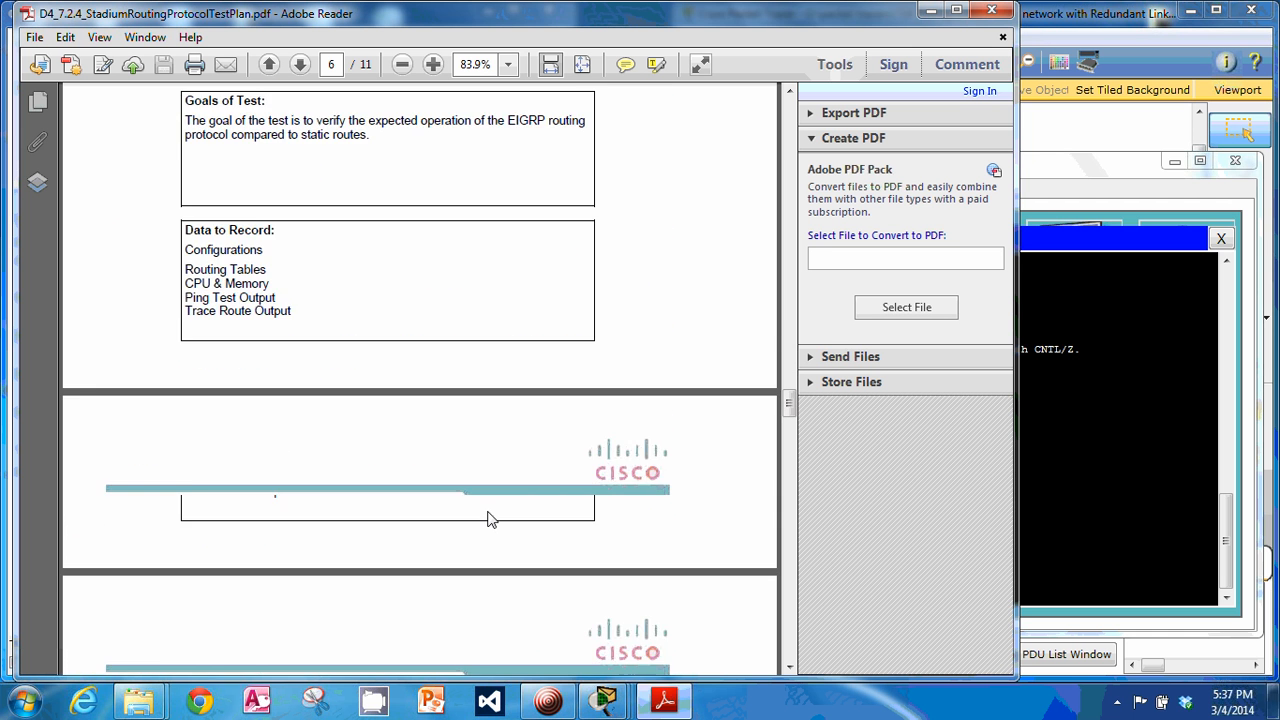
scroll(490, 521, "down", 12)
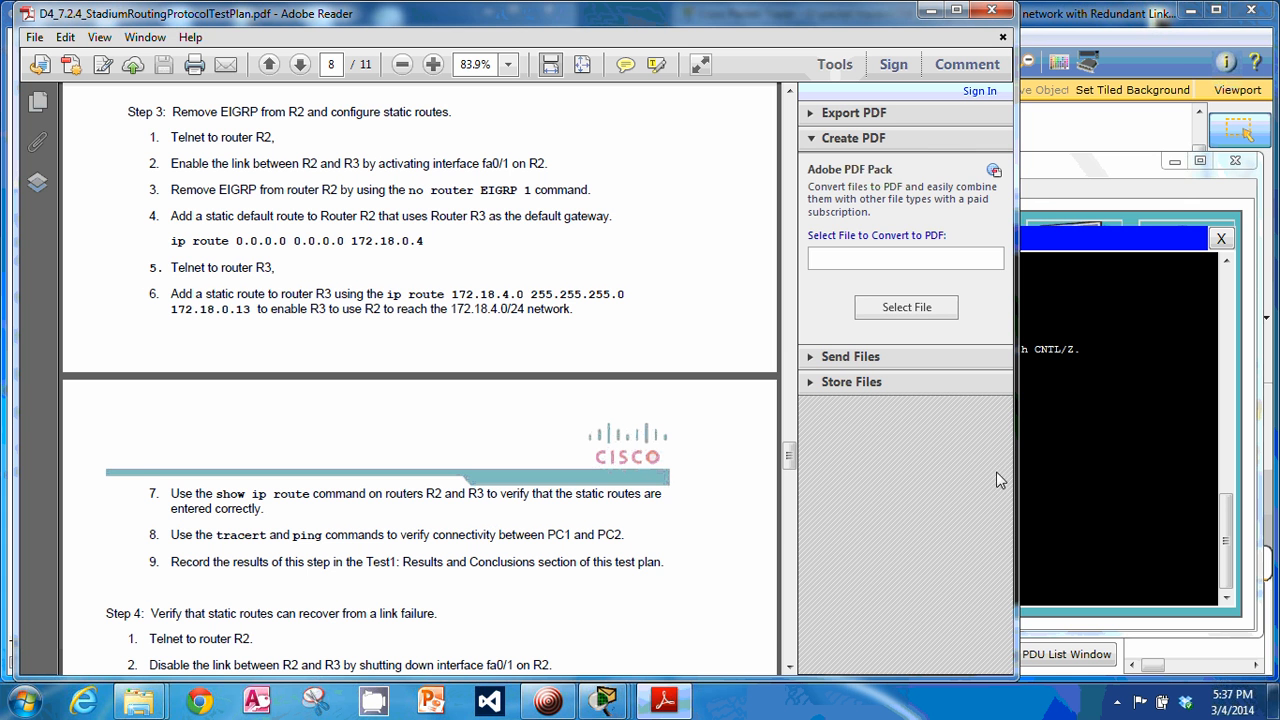
left_click(1023, 465)
scroll(1023, 465, "up", 4)
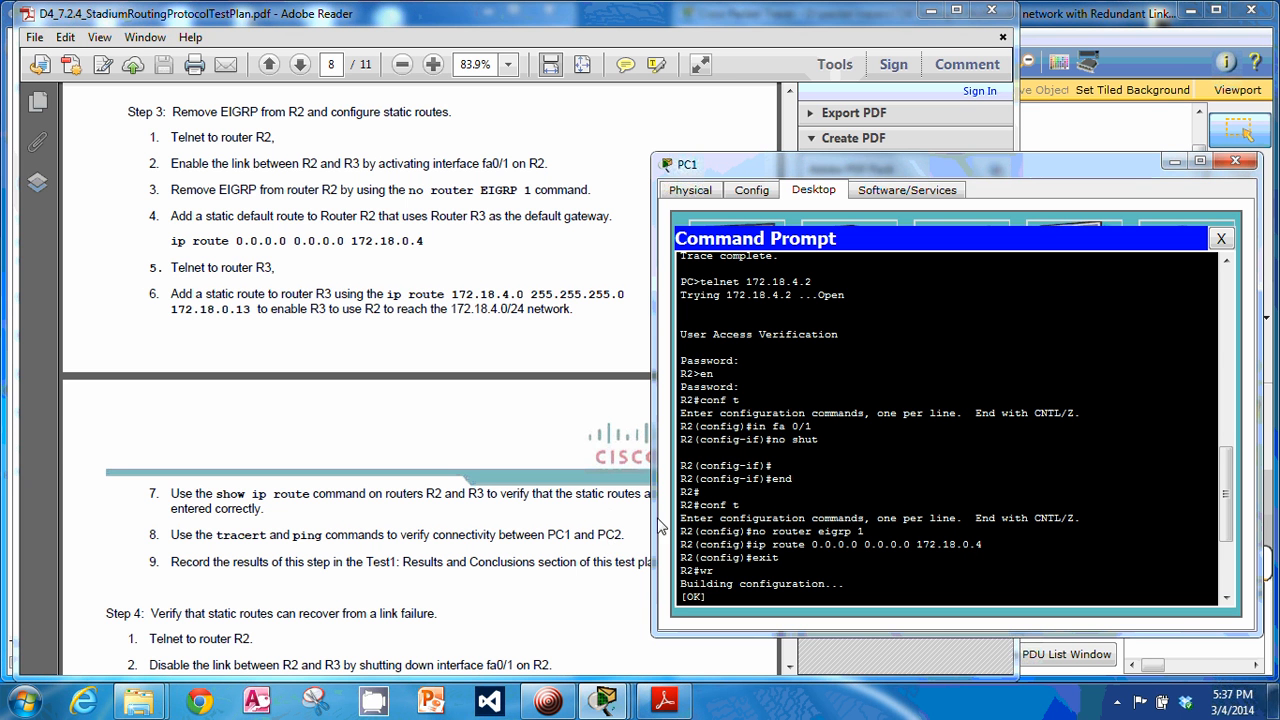
scroll(787, 553, "down", 4)
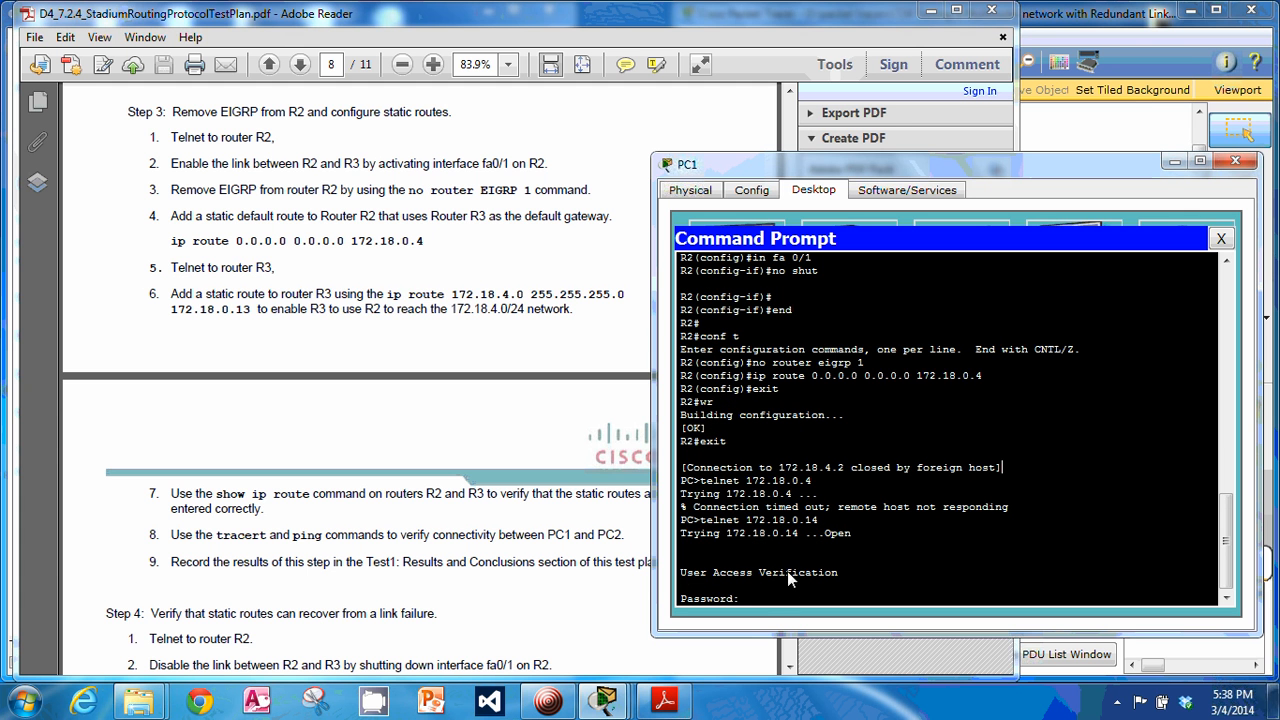
left_click_drag(789, 591, 787, 595)
left_click(764, 592)
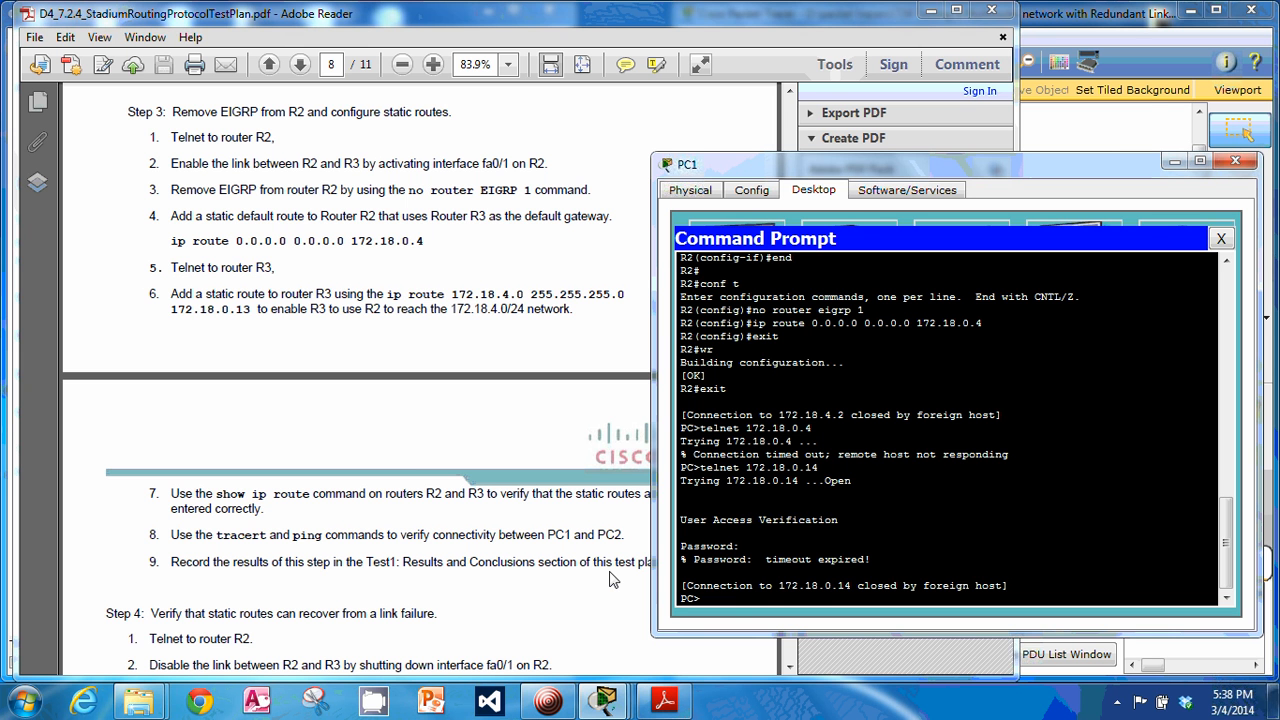
- Telnet from PC1 to R3 at 172.18.0.14, log in with the access password, and enter privileged mode with the enable password
key("Up")
key("Return")
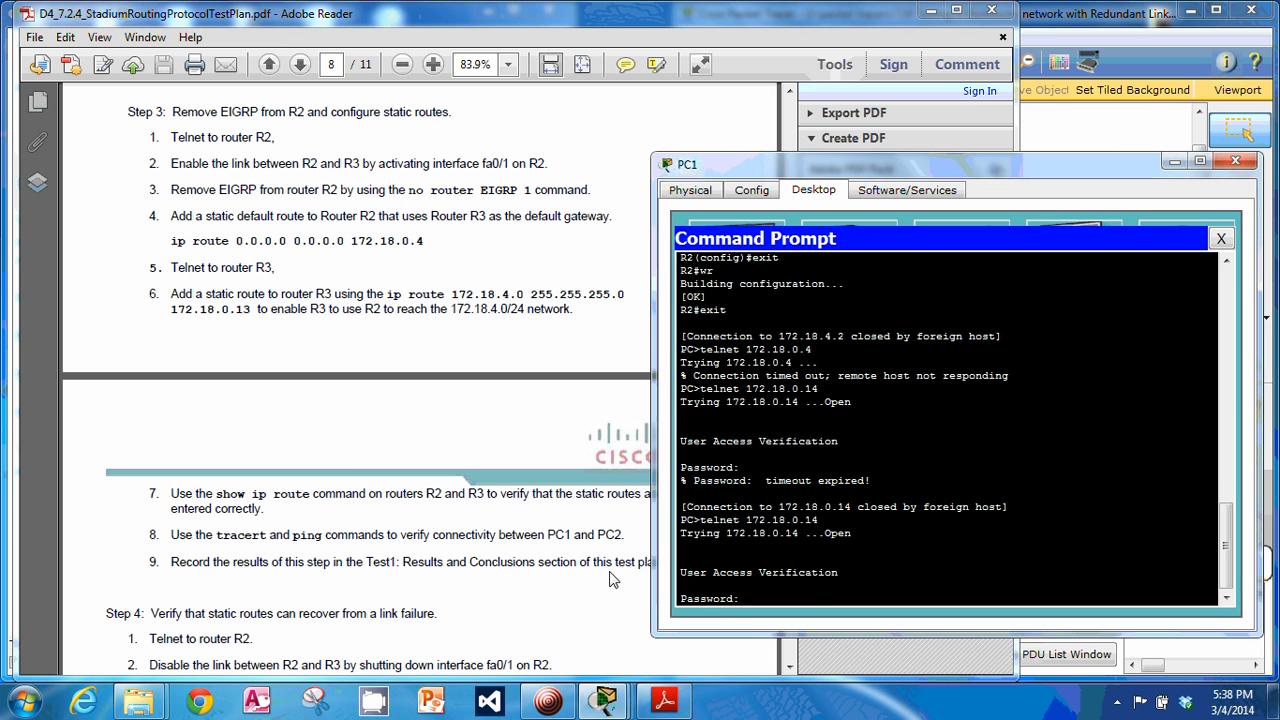
key("Return")
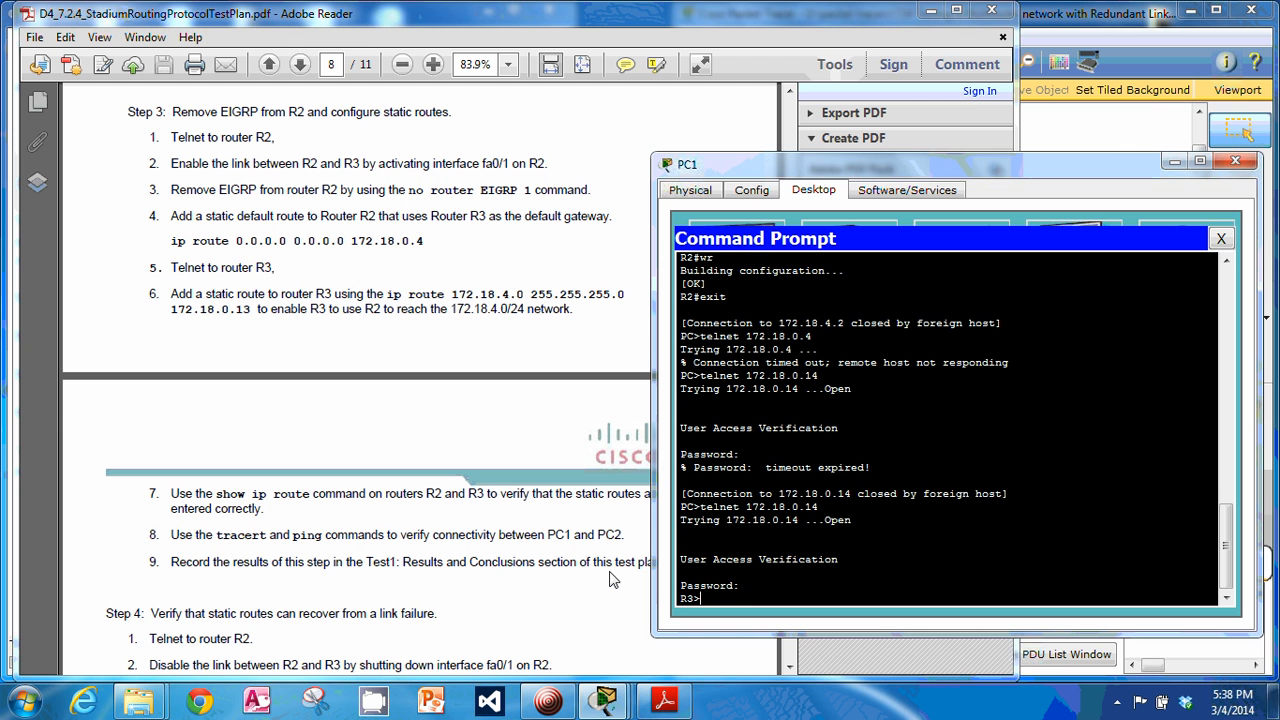
type("en")
key("Return")
key("Return")
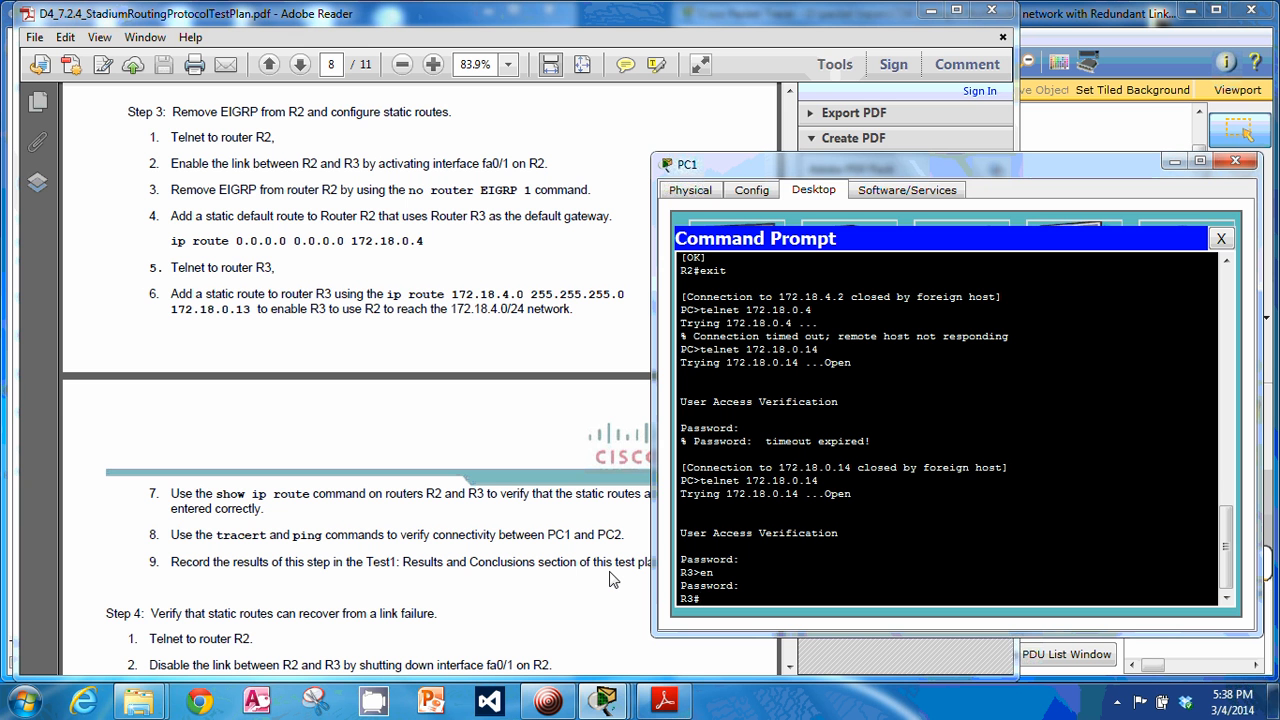
- Add the static route ip route 172.18.4.0 255.255.255.0 172.18.0.13 on R3 and exit configuration mode
type("conf t")
key("Return")
type("ip ro")
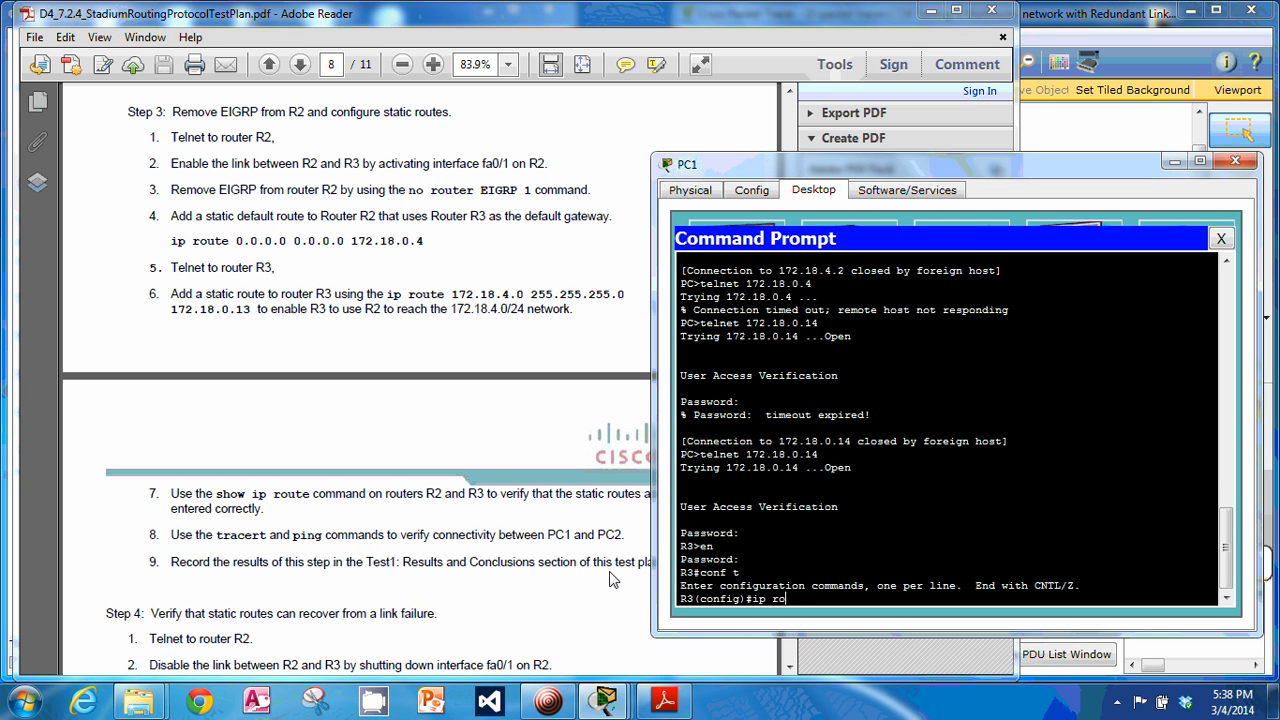
type("ute 172.18.4.0 2552")
key("BackSpace")
type(".255.255.0")
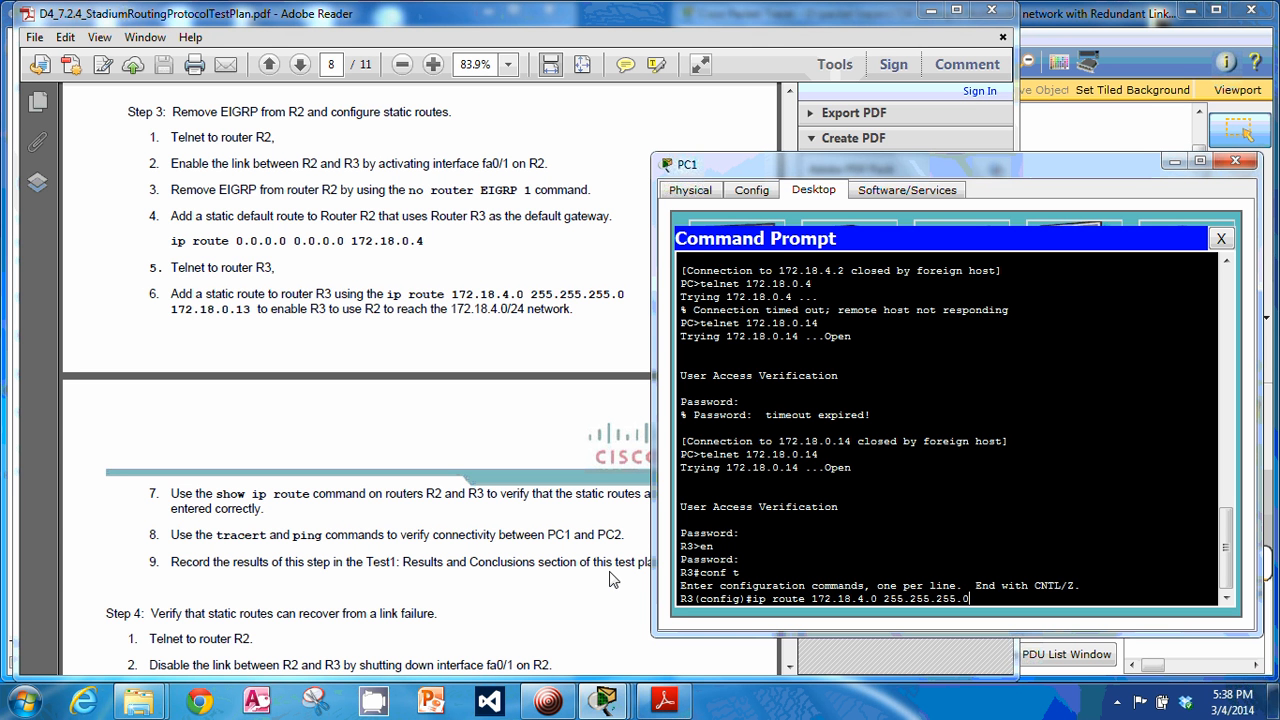
type(" 172.18.0.13")
key("Return")
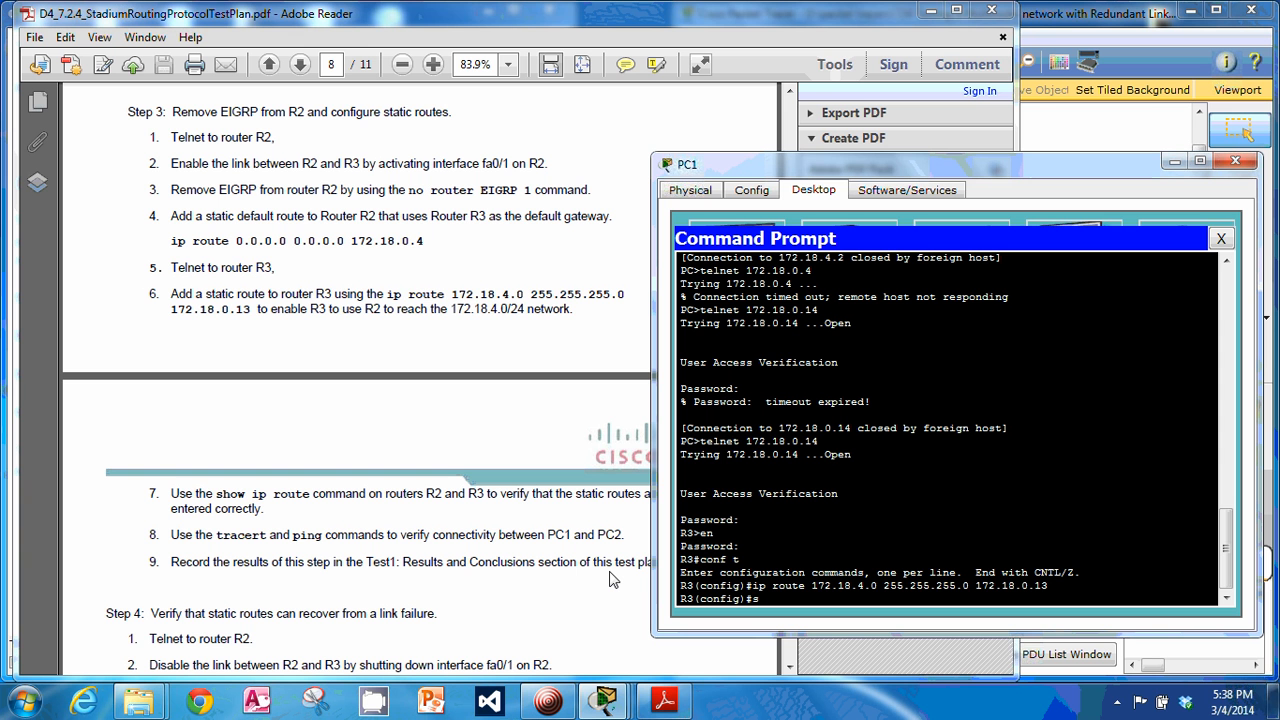
type("en")
type("it")
key("Return")
- Display R3's routing table with show ip route to check the static route entry
type("show ip route")
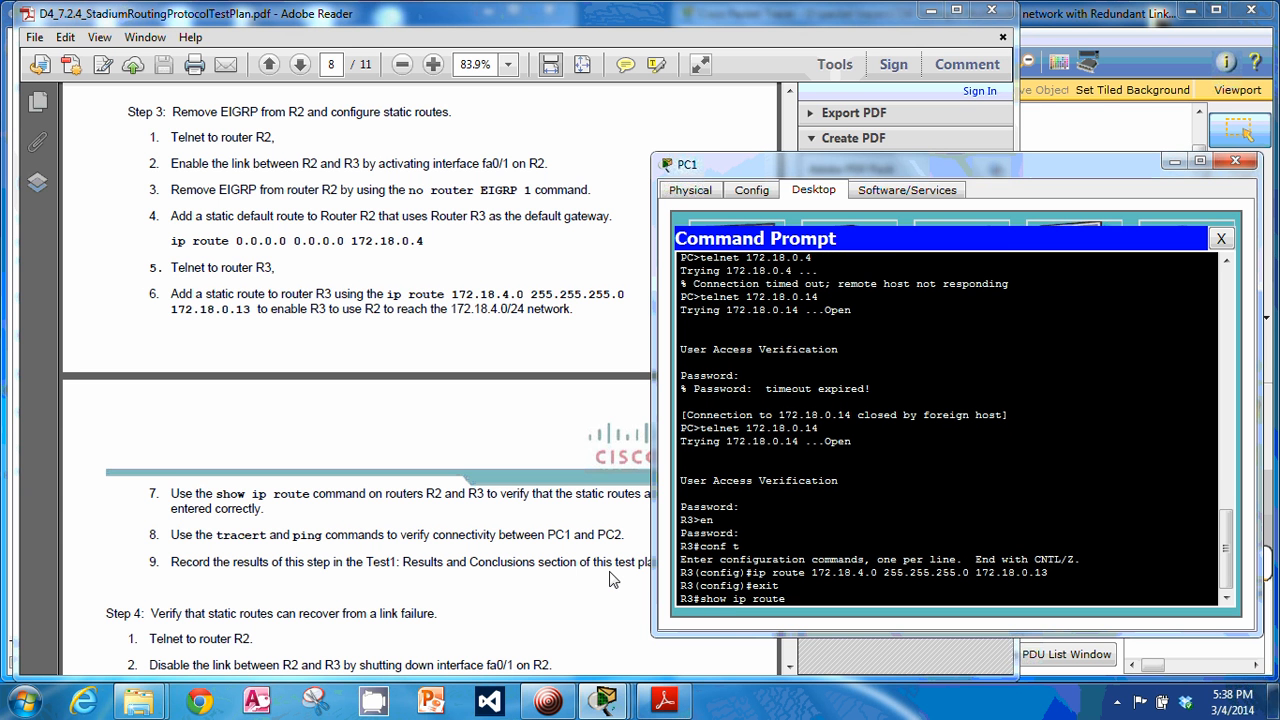
key("Return")
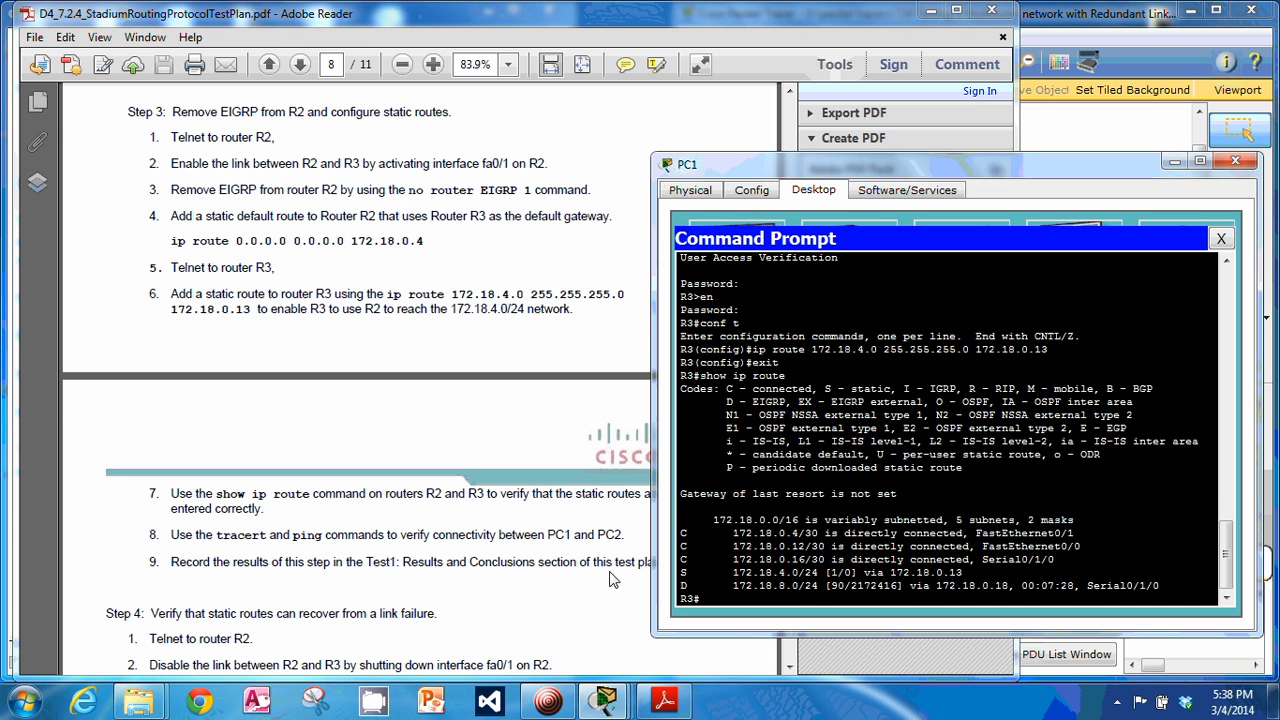
key("Return")
key("Return")
key("Return")
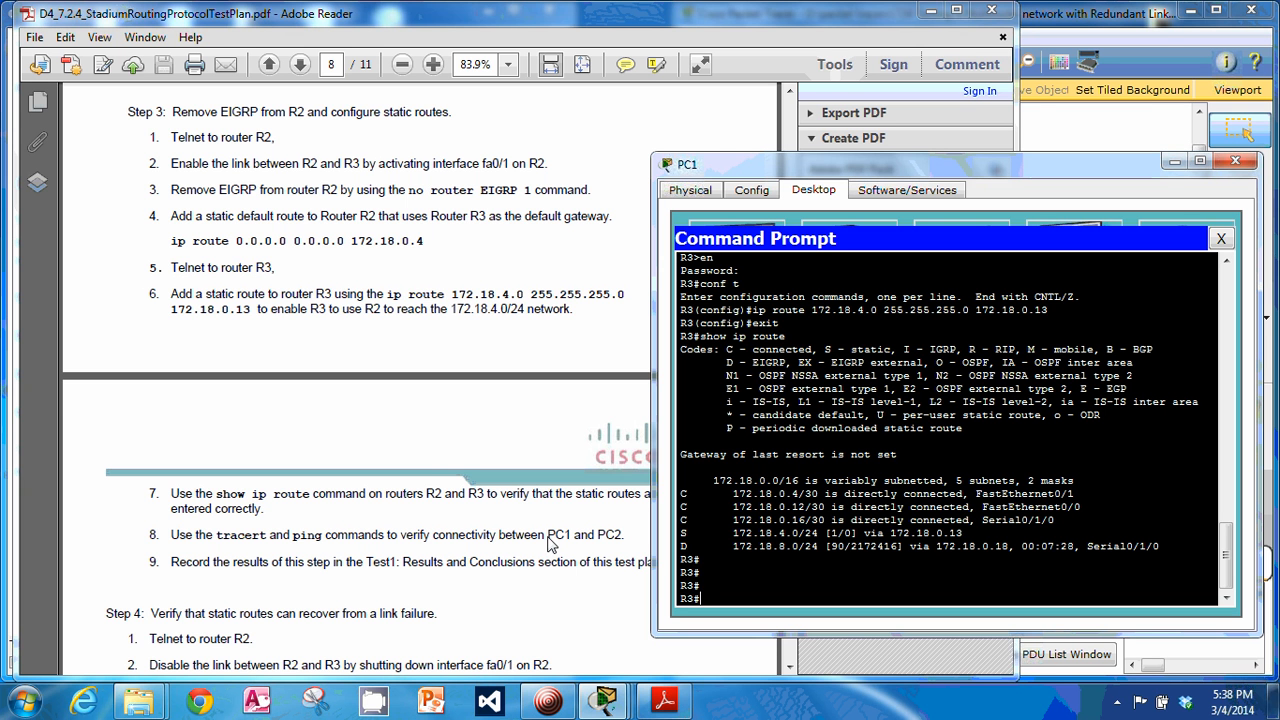
- Exit the R3 session and trace the route from PC1 to PC2 with tracert 172.18.8.10
type("exit")
key("Return")
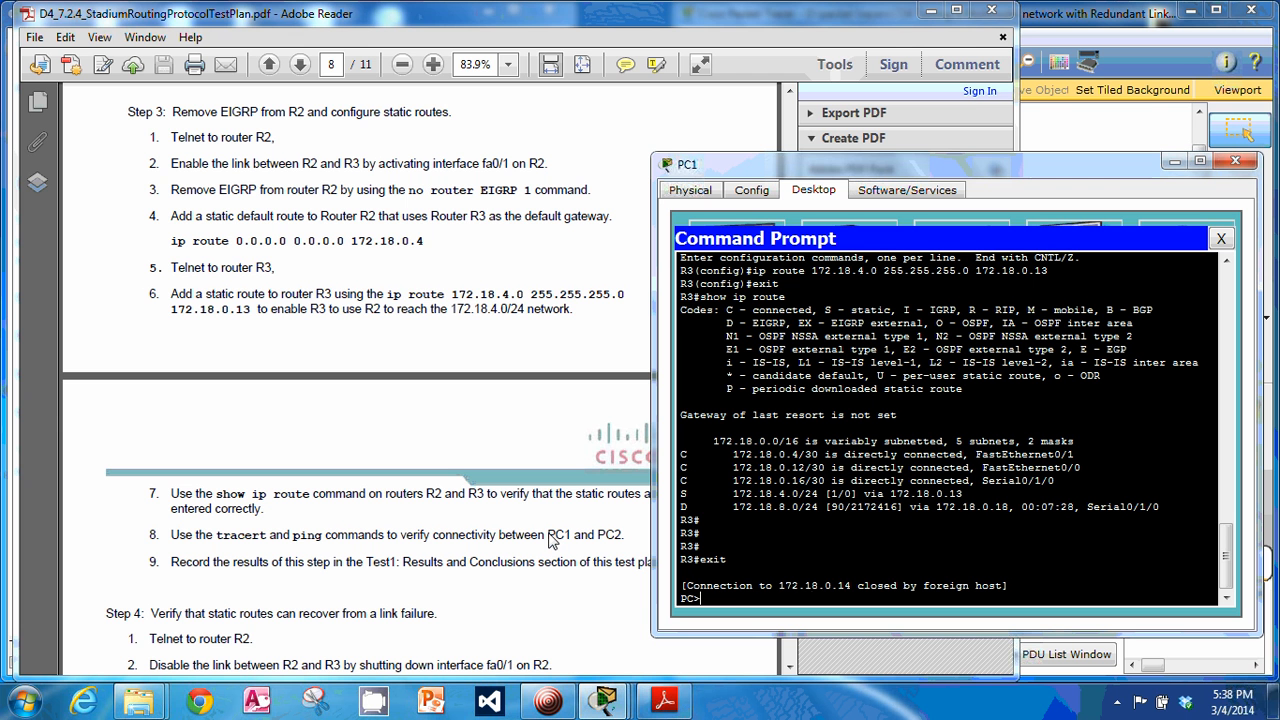
type("telnet 172.18.4.2")
key("Up")
key("Return")
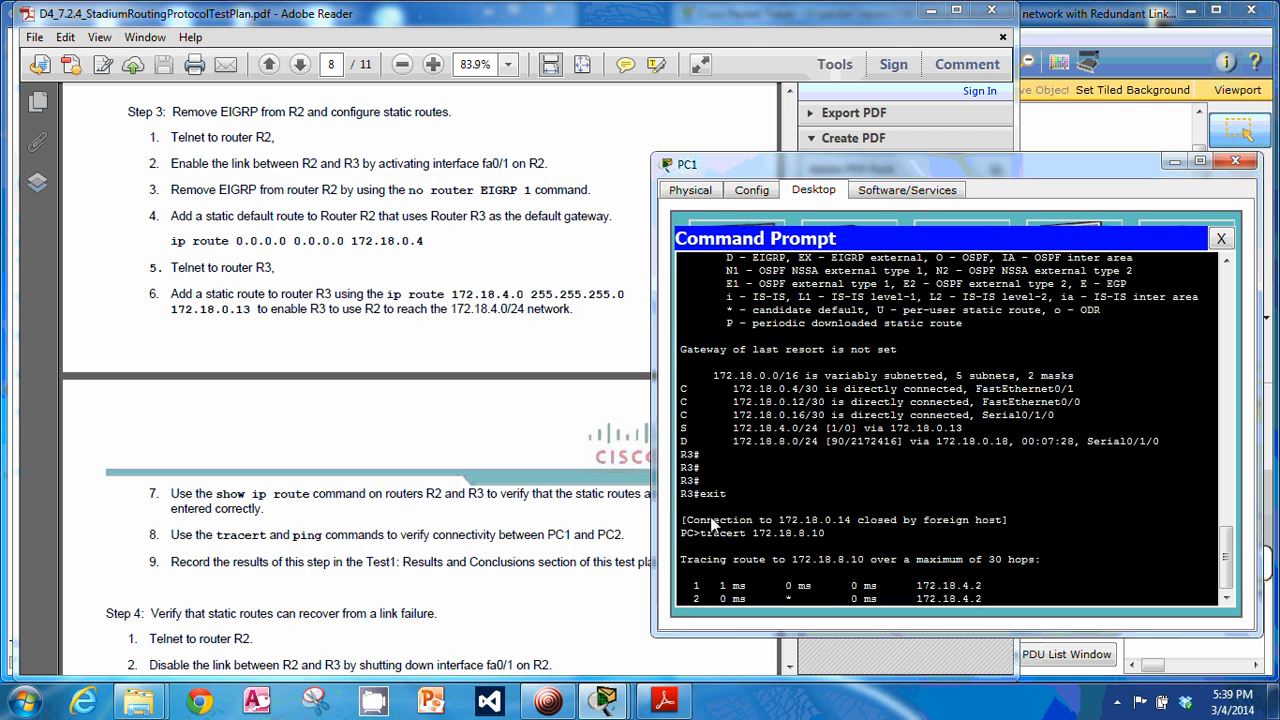
- Read the Step 4 link-failure instructions in the test plan and abort the running trace on PC1
left_click(591, 534)
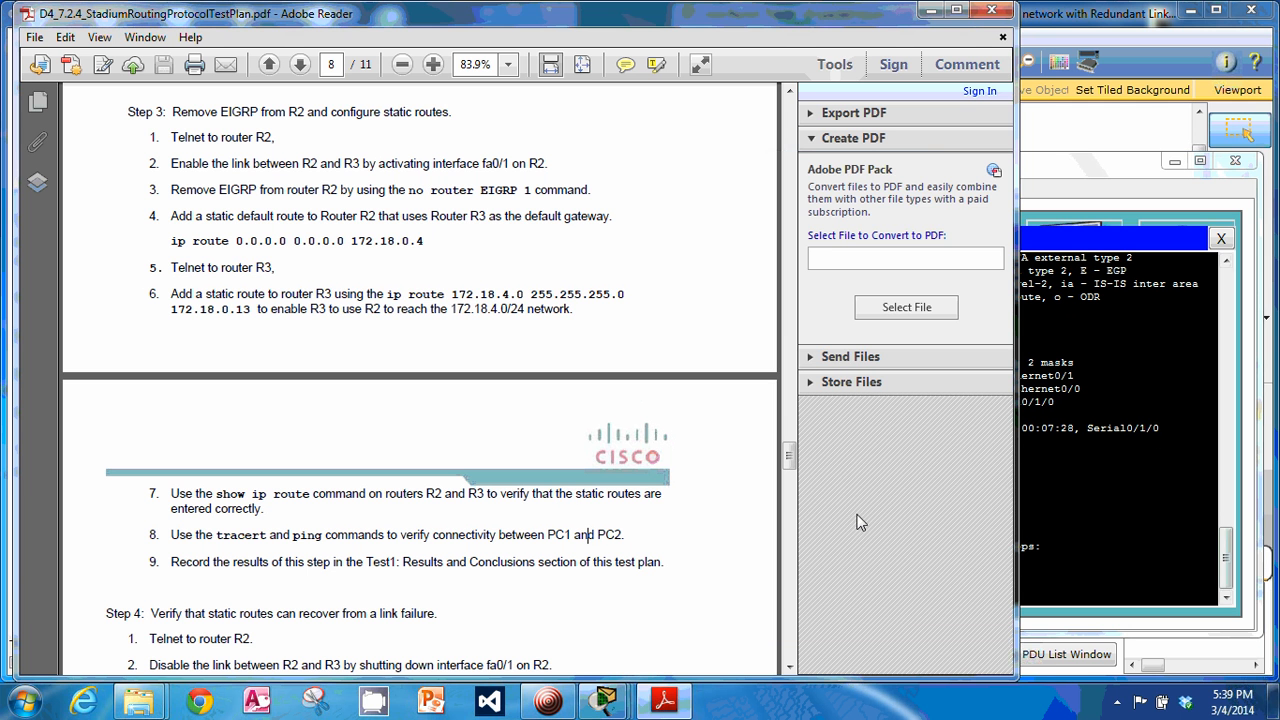
scroll(503, 548, "down", 1)
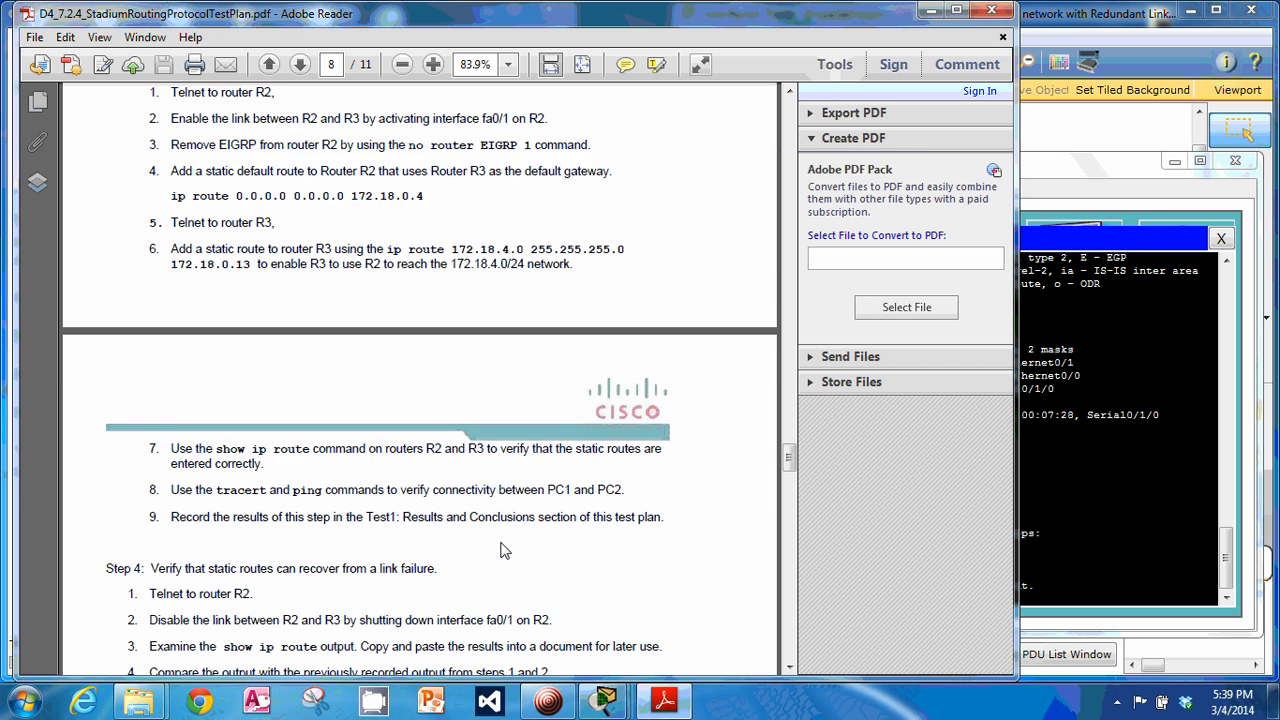
scroll(503, 550, "down", 3)
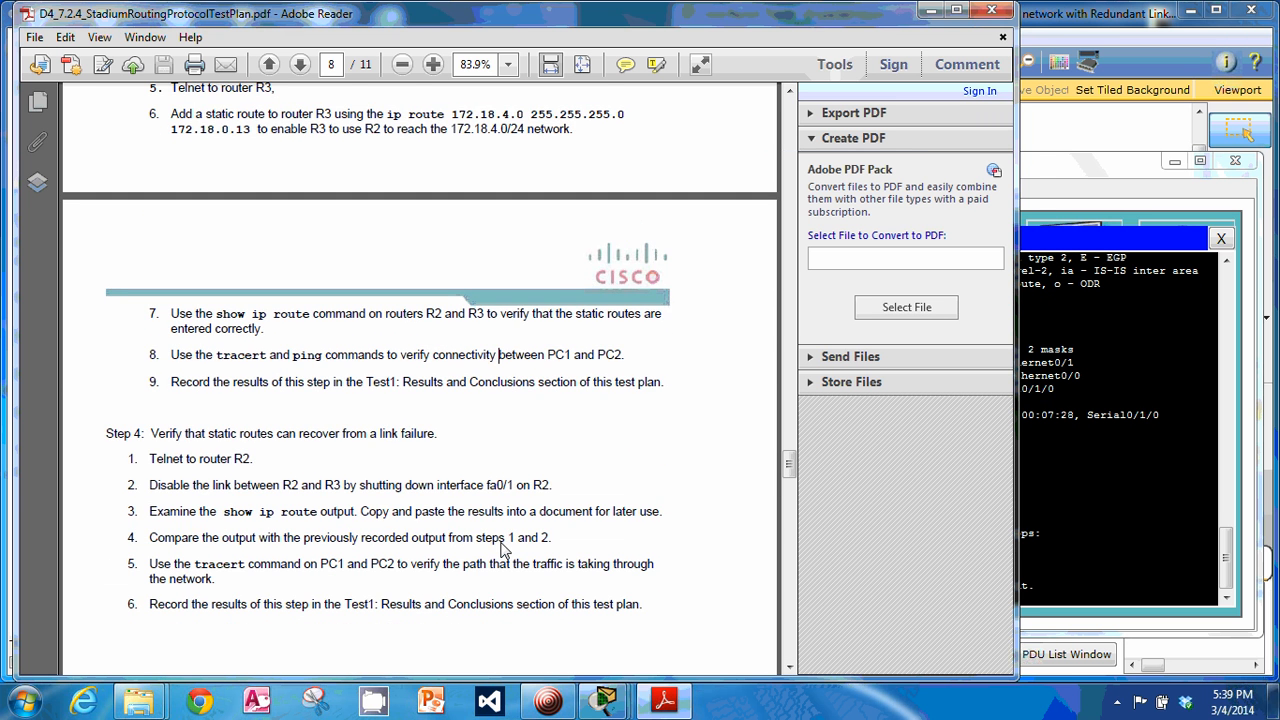
scroll(503, 548, "up", 1)
left_click(1135, 510)
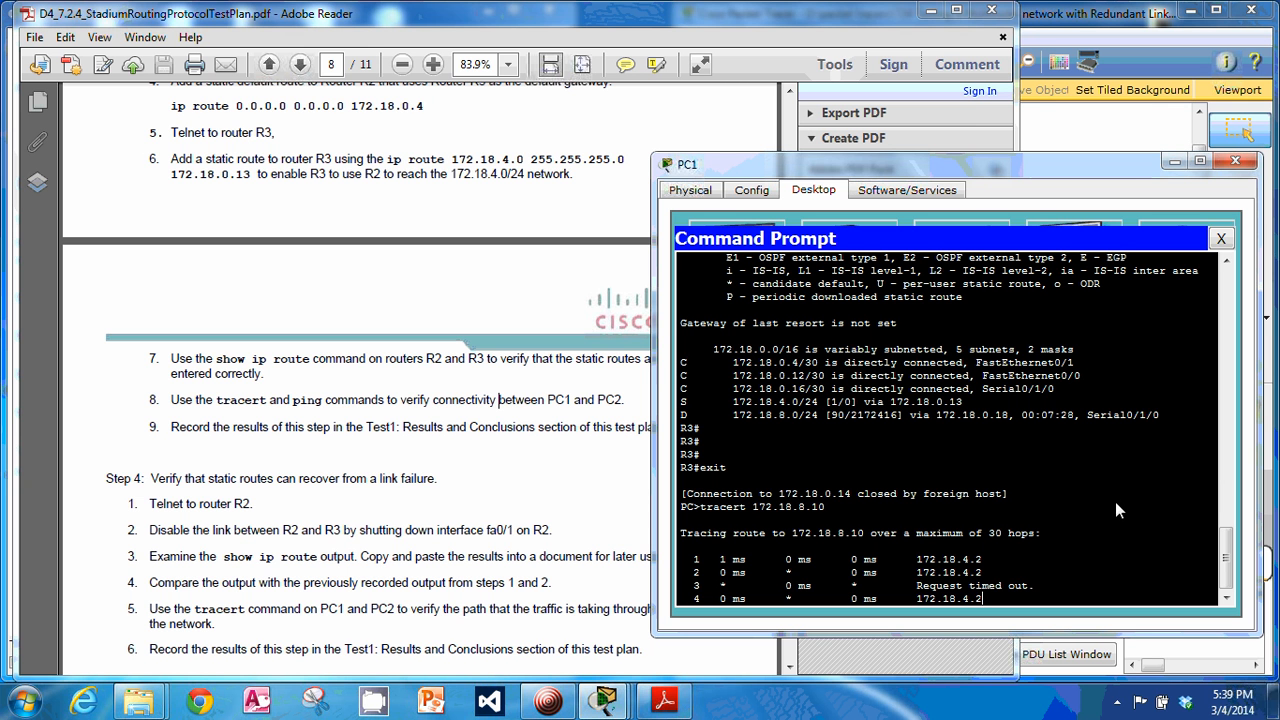
key("ctrl+c")
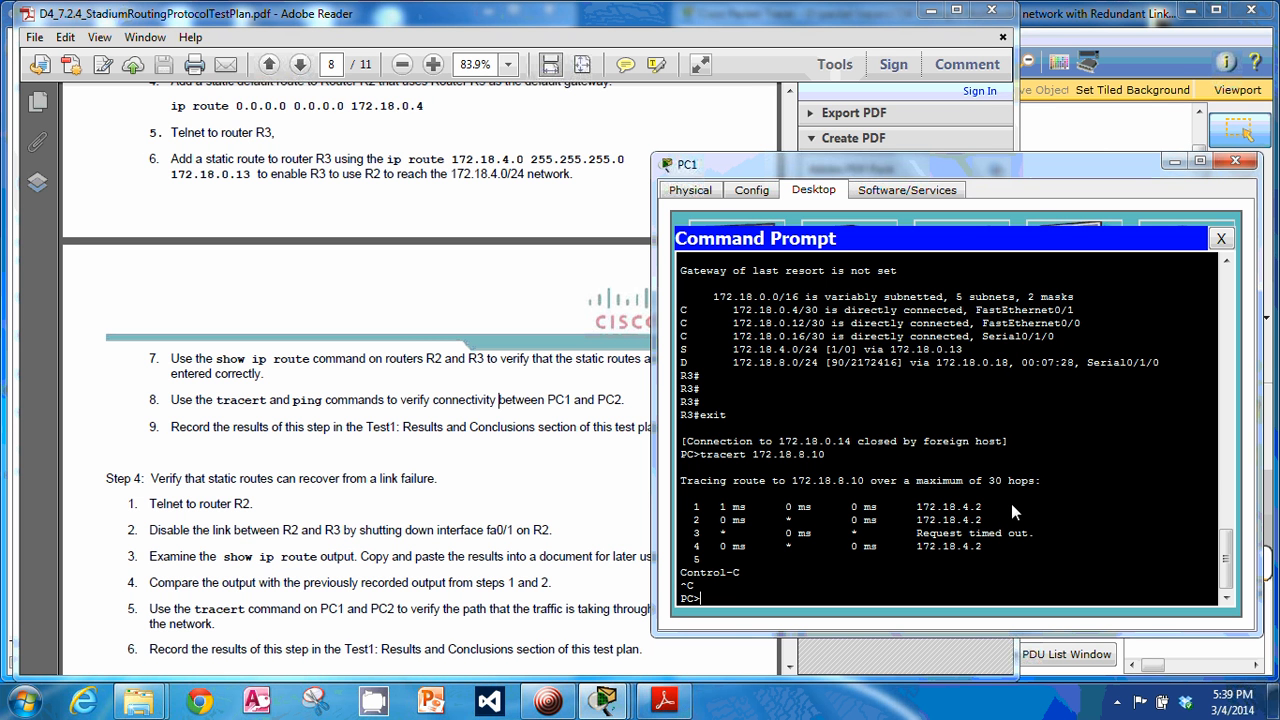
- Telnet from PC1 to R2 at 172.18.4.2, log in with the access password, and enter privileged mode with the enable password
key("Up")
key("Up")
key("BackSpace")
key("BackSpace")
key("BackSpace")
key("BackSpace")
type("4.2")
key("Return")
key("Return")
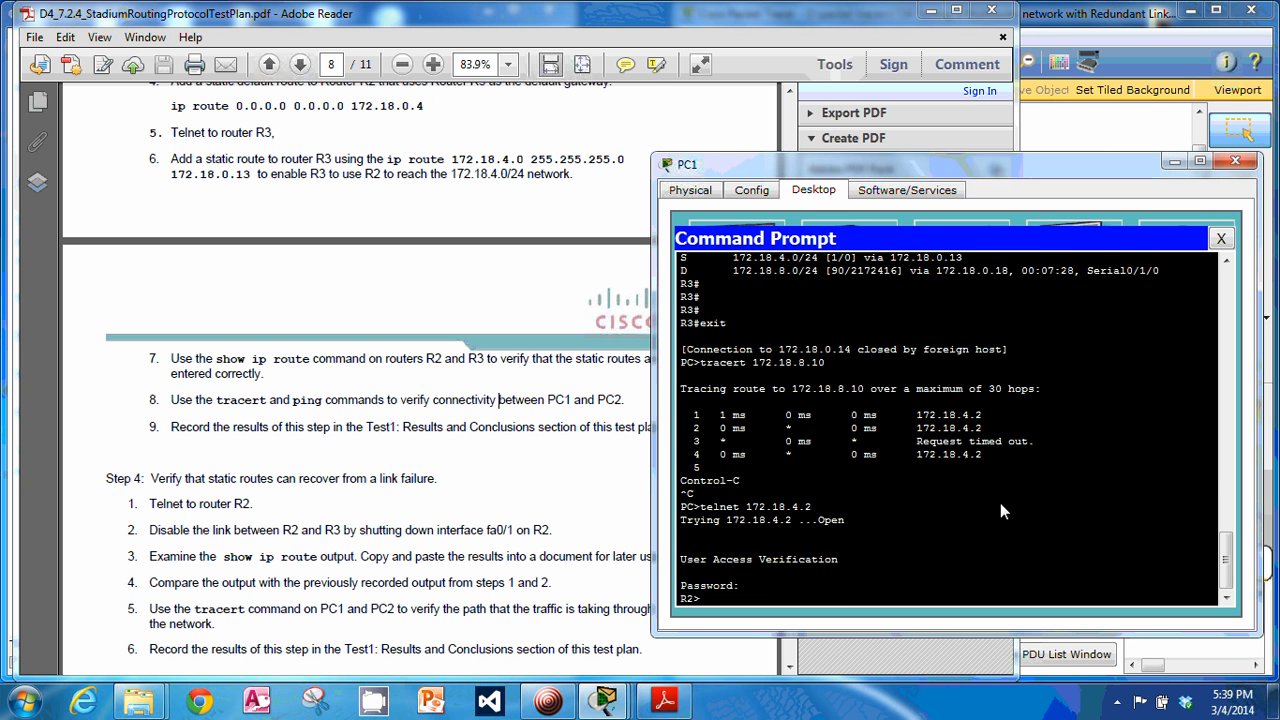
type("en")
key("Return")
key("Return")
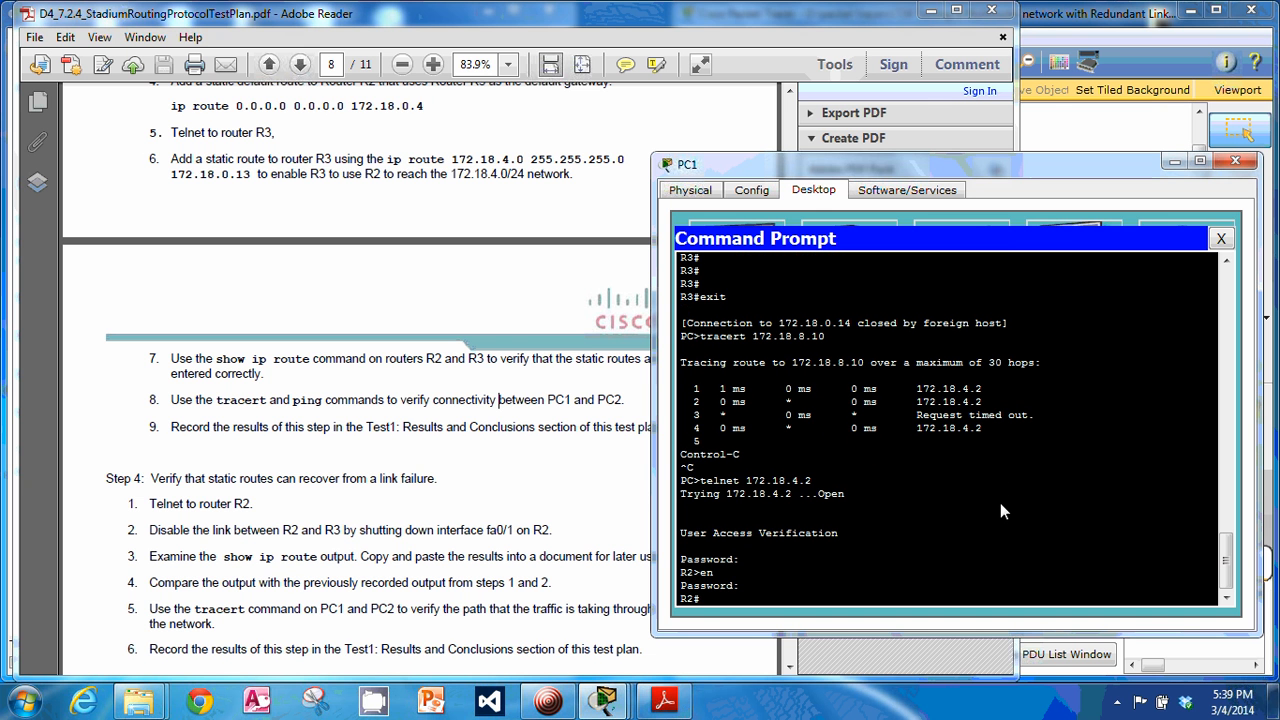
- Review the Step 3 default-route instruction and try to remove R2's default route via 172.18.0.4 from privileged mode
left_click(378, 414)
scroll(375, 412, "up", 2)
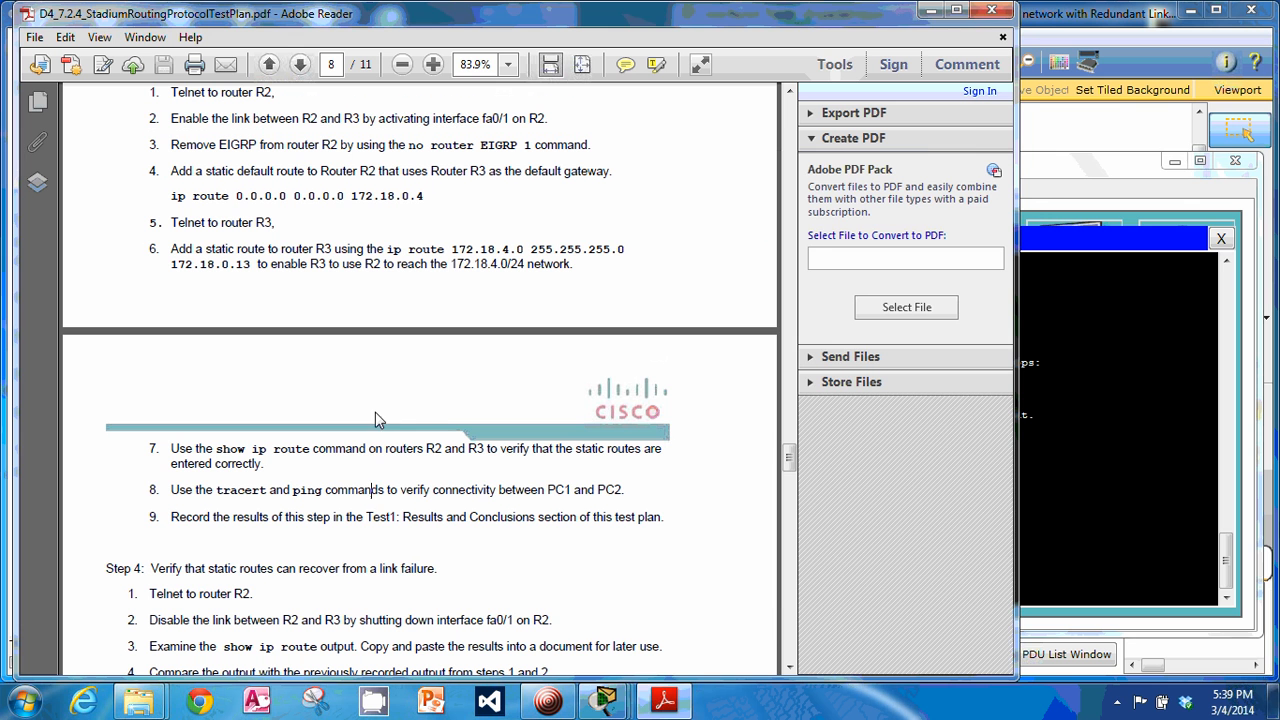
left_click(1155, 531)
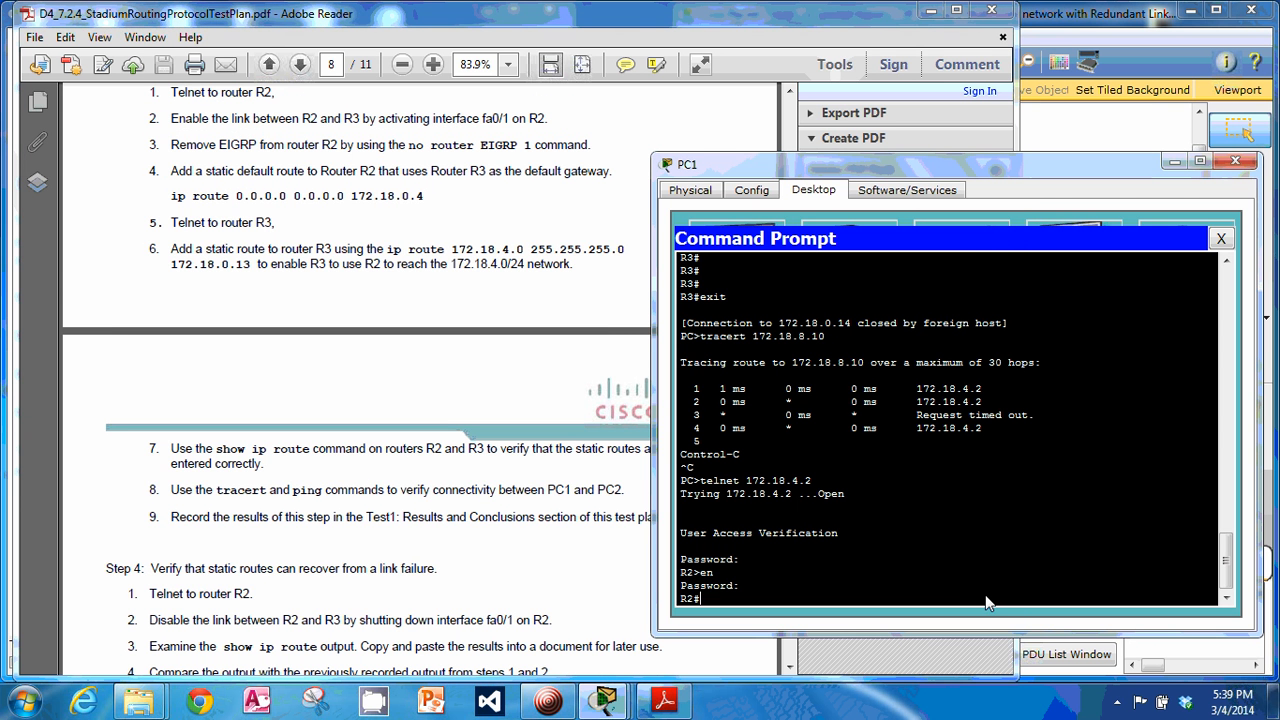
type("no ip route 0.0.0.0 0")
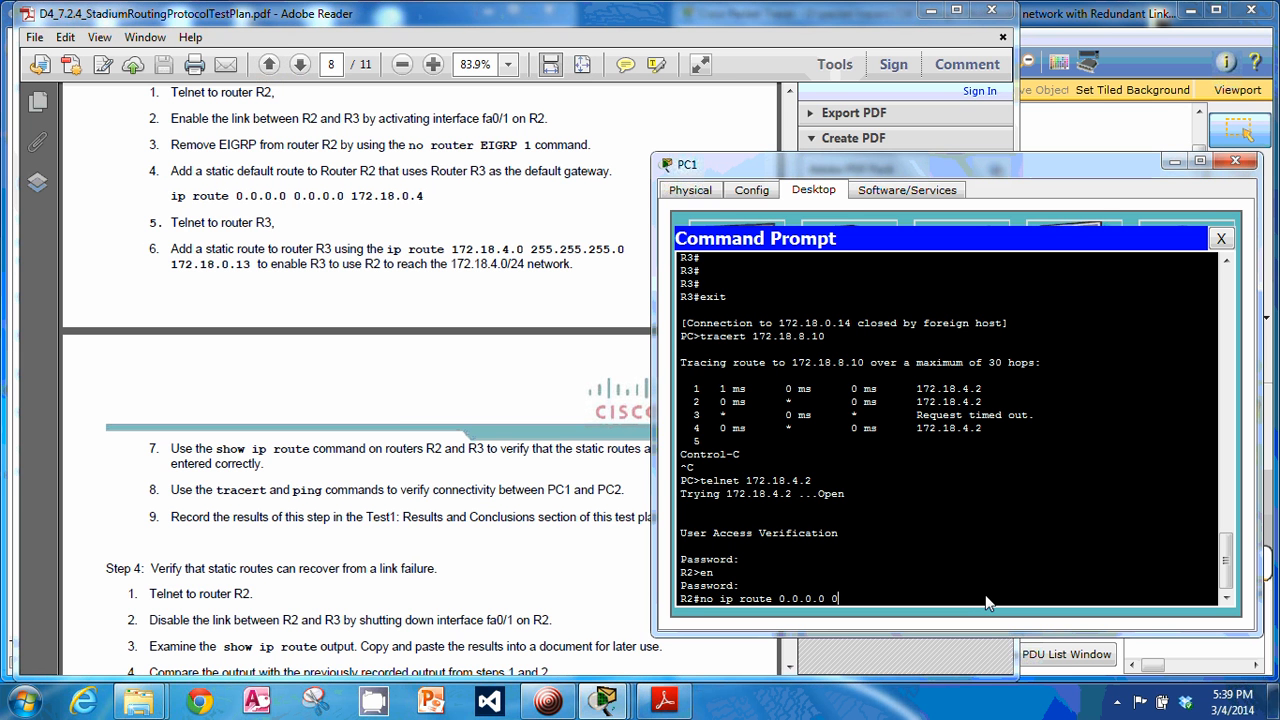
type(".0.0.0 172.18.0.4")
key("Left")
key("Left")
key("Left")
key("Left")
key("Left")
key("Left")
key("Left")
key("Left")
key("Left")
key("Left")
key("Left")
key("Left")
key("Left")
key("Left")
key("Left")
key("Left")
key("Left")
key("Left")
key("Left")
key("Left")
key("Left")
key("Left")
key("Left")
key("Left")
key("Left")
key("Left")
key("Left")
key("Left")
key("Left")
key("Left")
key("Left")
key("Left")
key("Left")
key("Return")
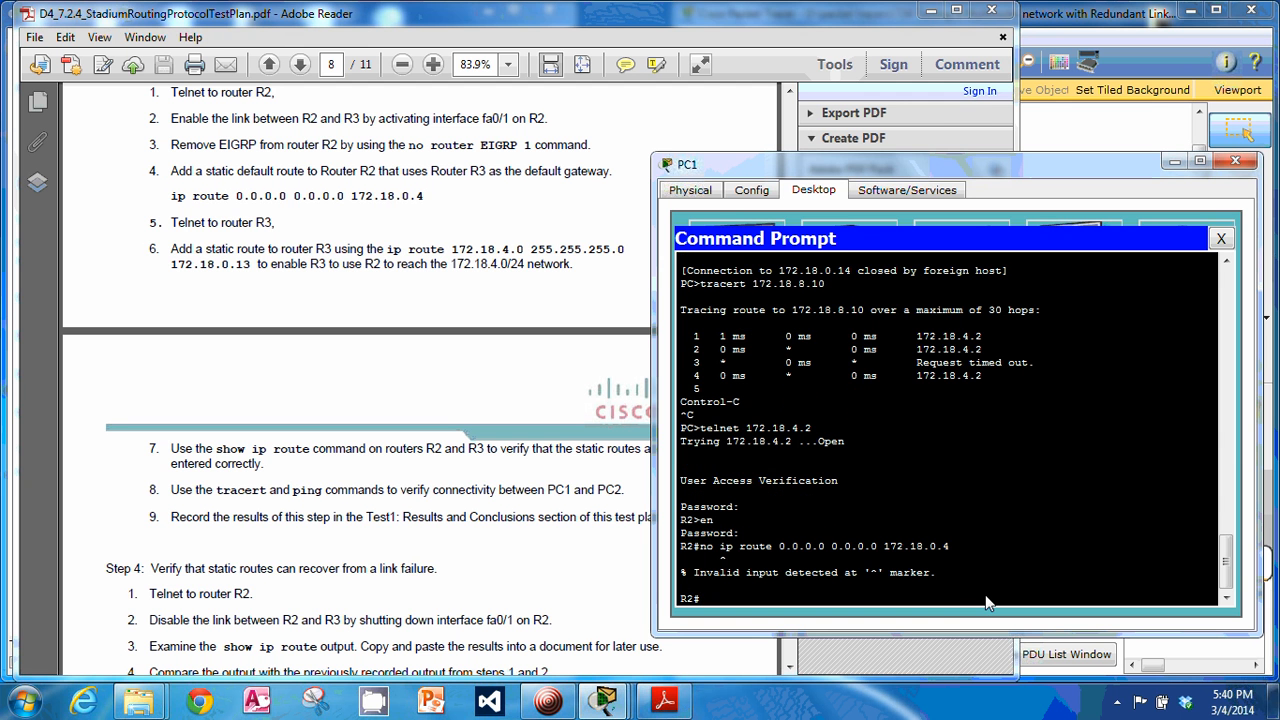
- In R2's global configuration, replace the default route via 172.18.0.4 with ip route 0.0.0.0 0.0.0.0 172.18.0.14, and return to privileged mode
type("conf t")
key("Return")
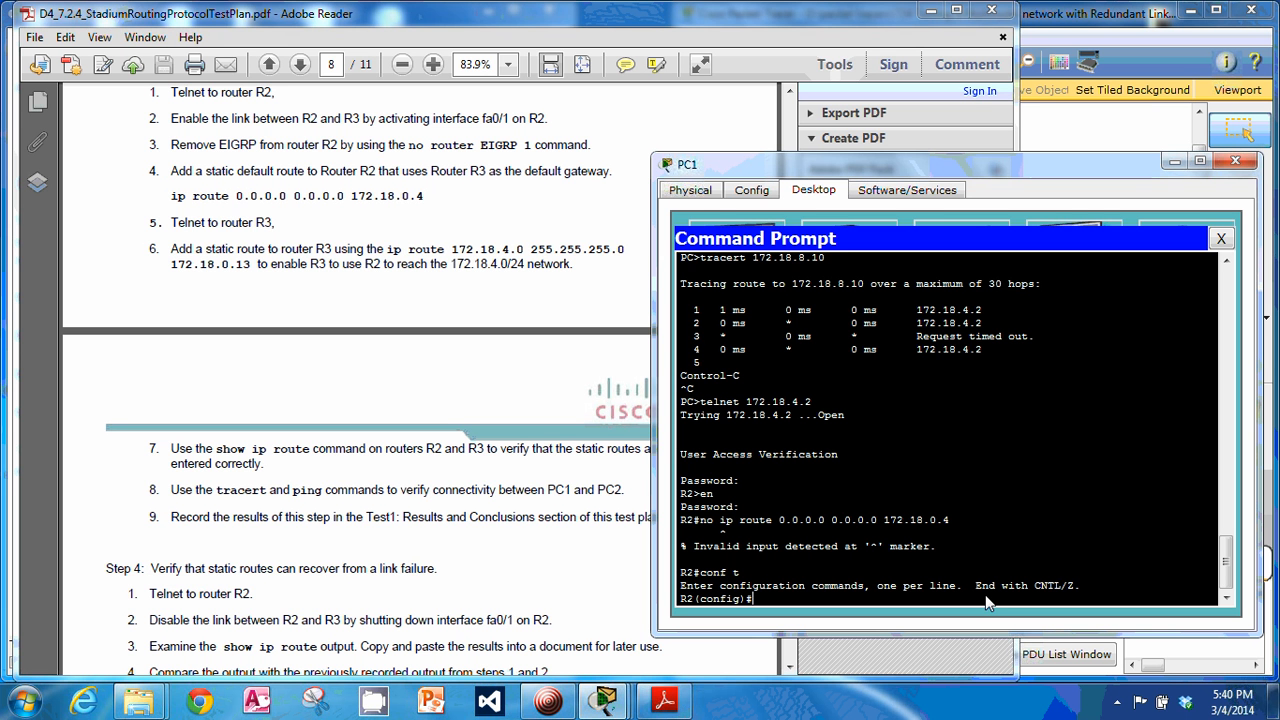
type("no ip route 0.0.0.0 0.0.0.0 172.18.0.4")
key("Return")
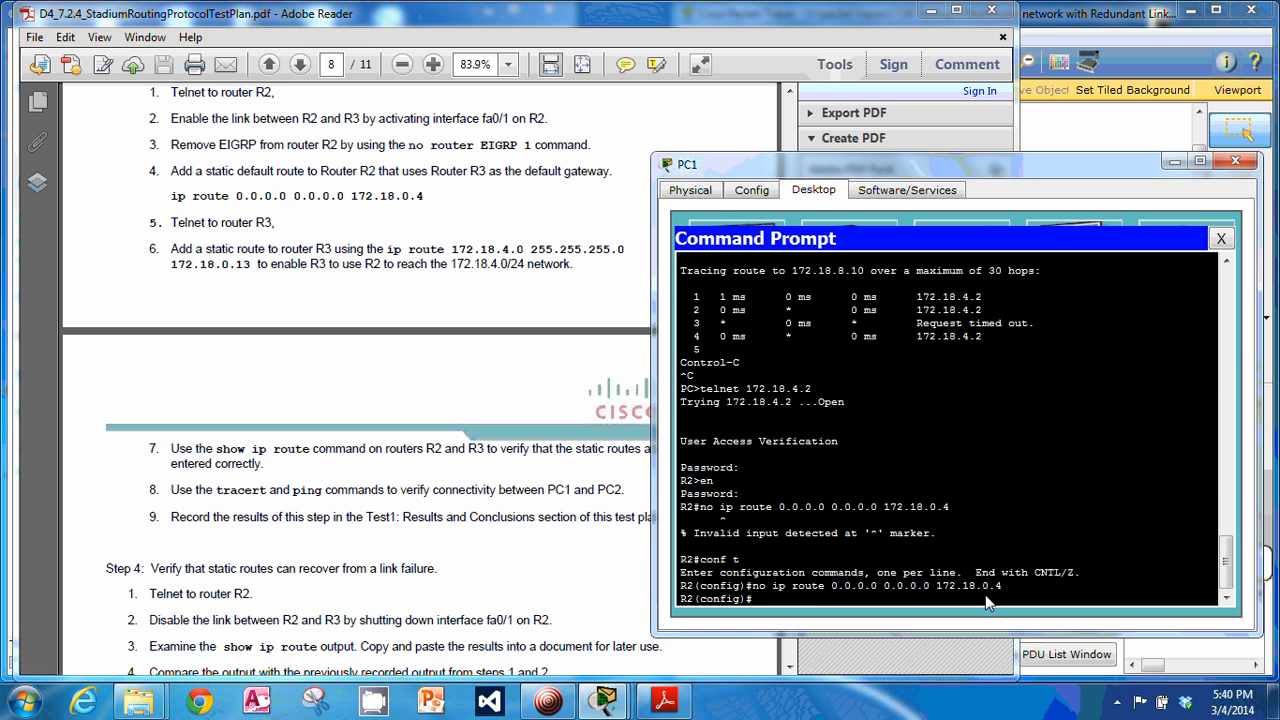
type("ip route 0.0.0.0 0.0.0.0 172.18.0.14")
key("Return")
type("end")
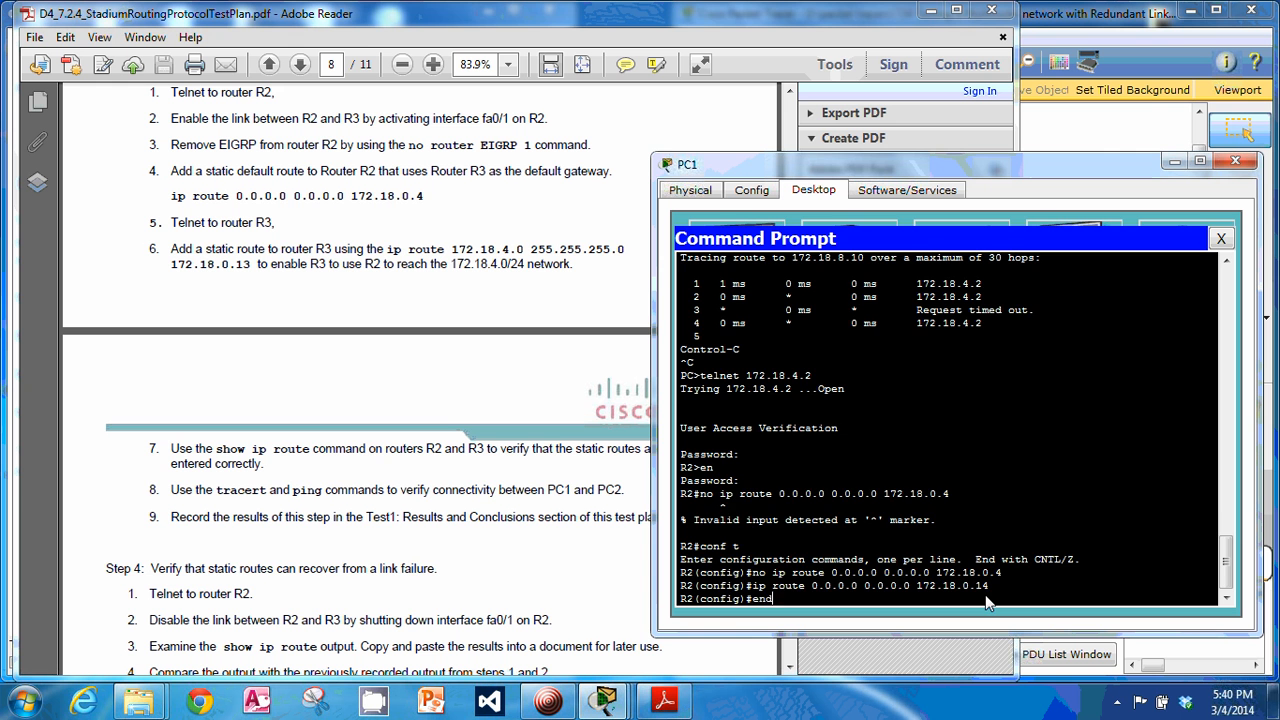
key("Return")
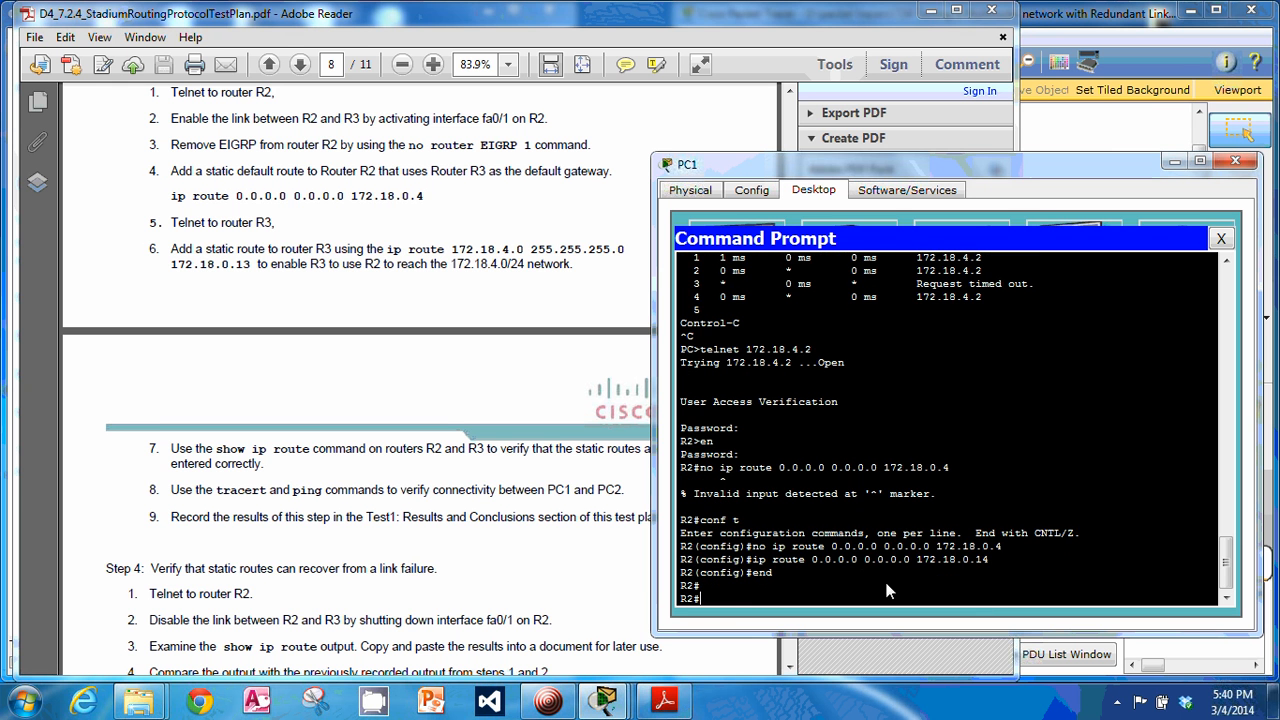
- Exit the R2 session and trace the route from PC1 to 172.18.8.10 with tracert
type("exit")
key("Return")
key("Return")
type("tracert 172.18.8.10")
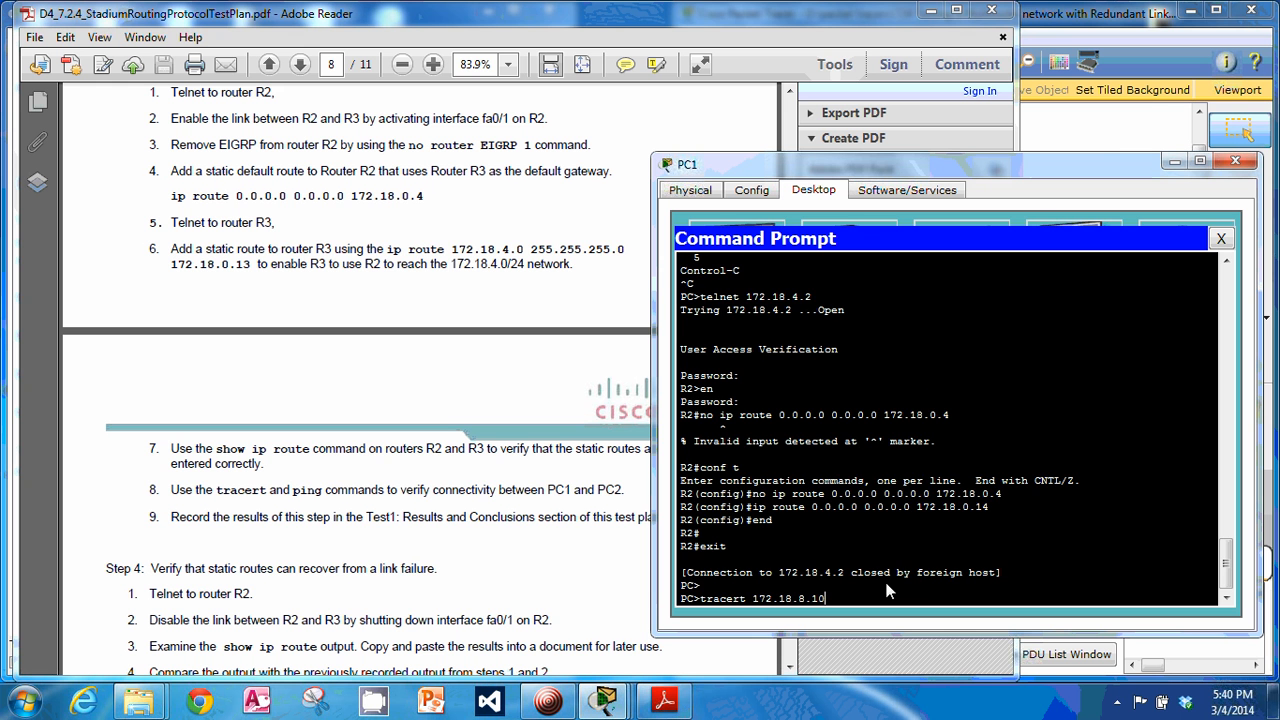
key("Return")
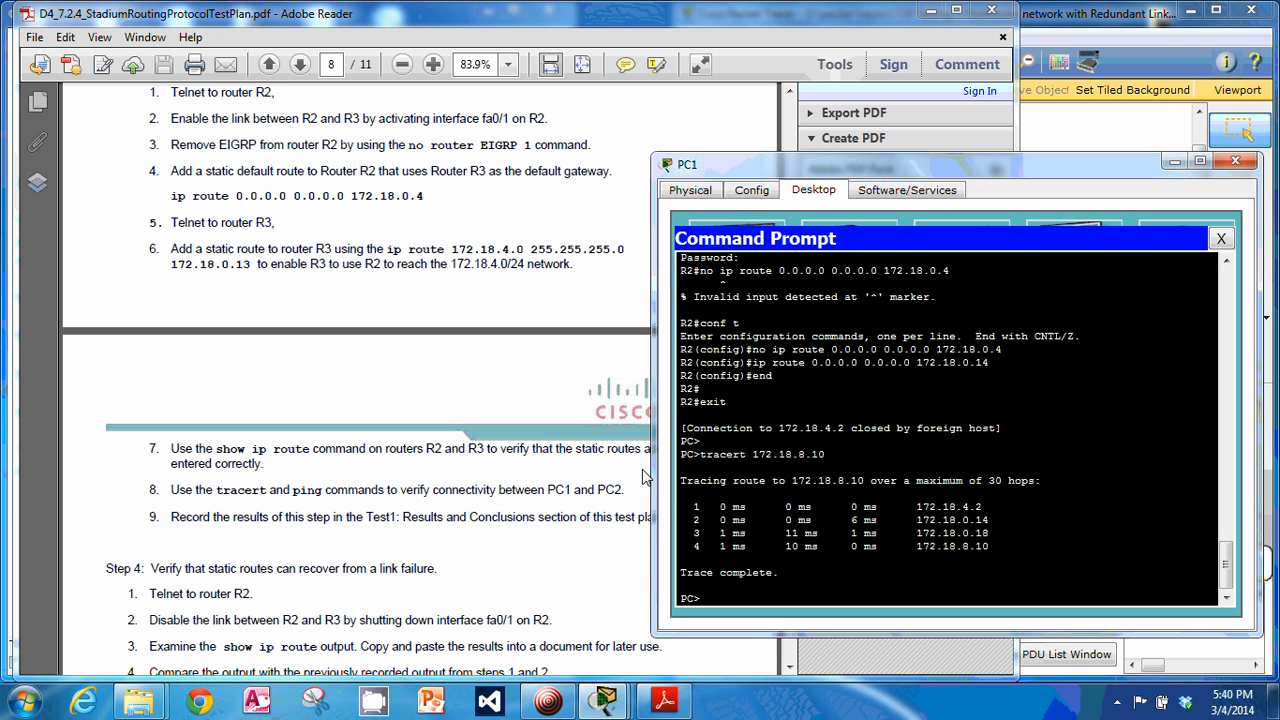
- Check the Step 4 instructions, telnet from PC1 to R2 at 172.18.4.2, and enter the access and enable passwords to reach privileged mode
left_click_drag(418, 197, 455, 194)
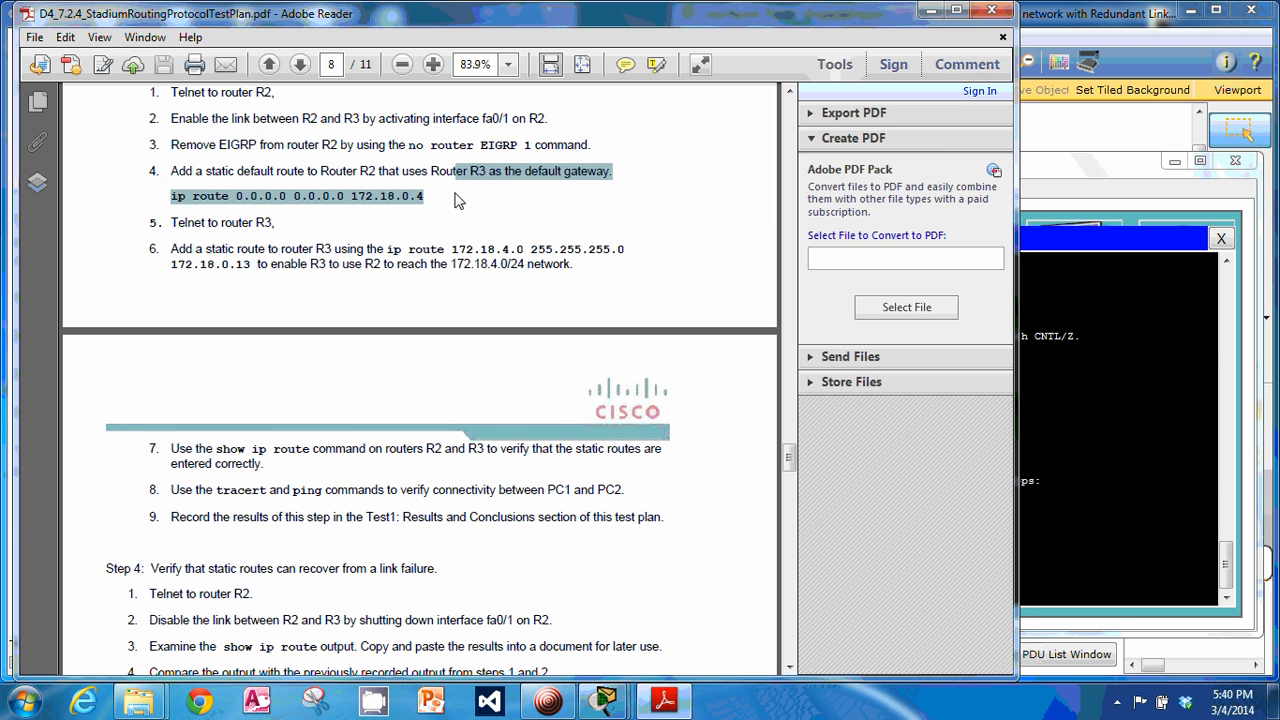
left_click(454, 205)
scroll(497, 443, "down", 3)
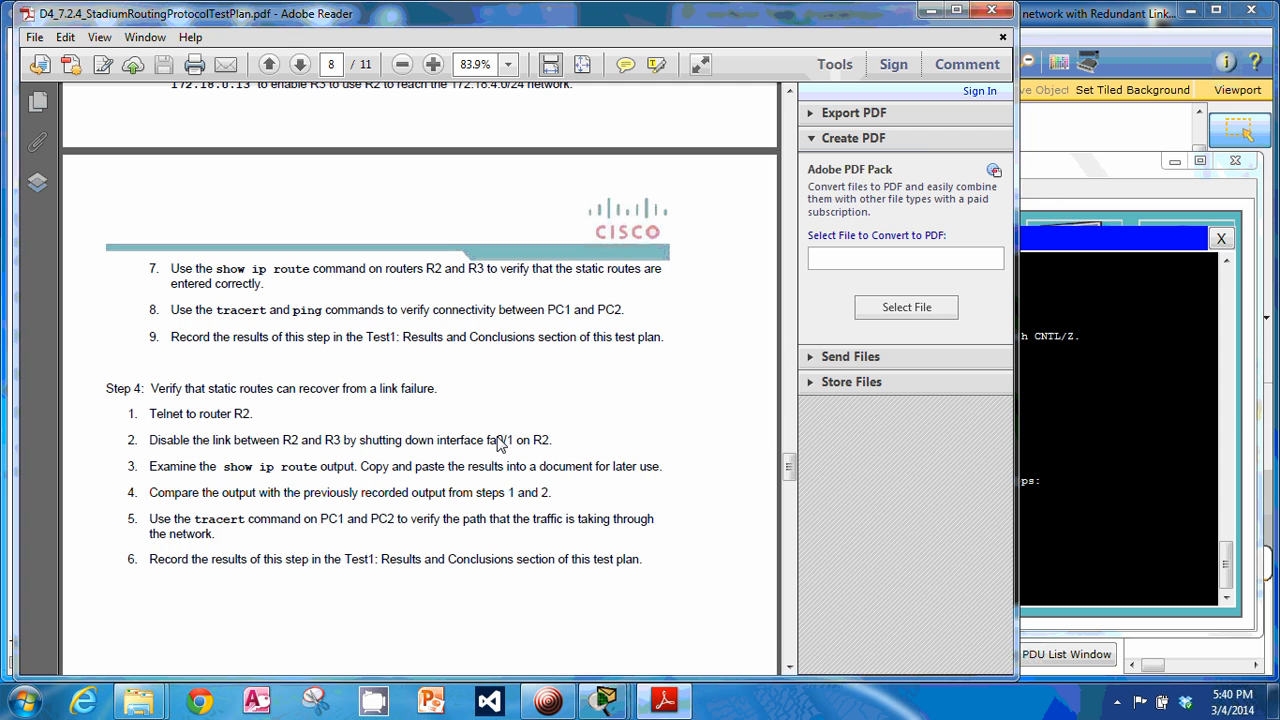
left_click(1029, 486)
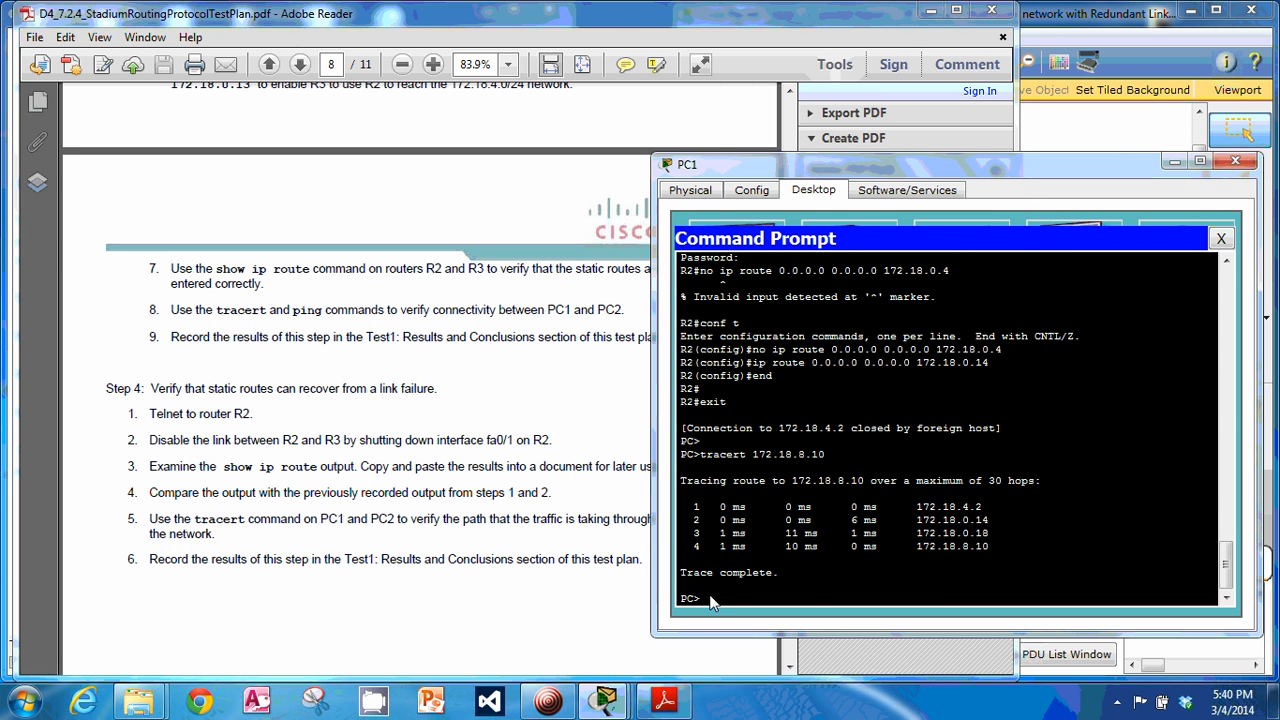
key("Up")
key("Up")
key("Return")
key("Return")
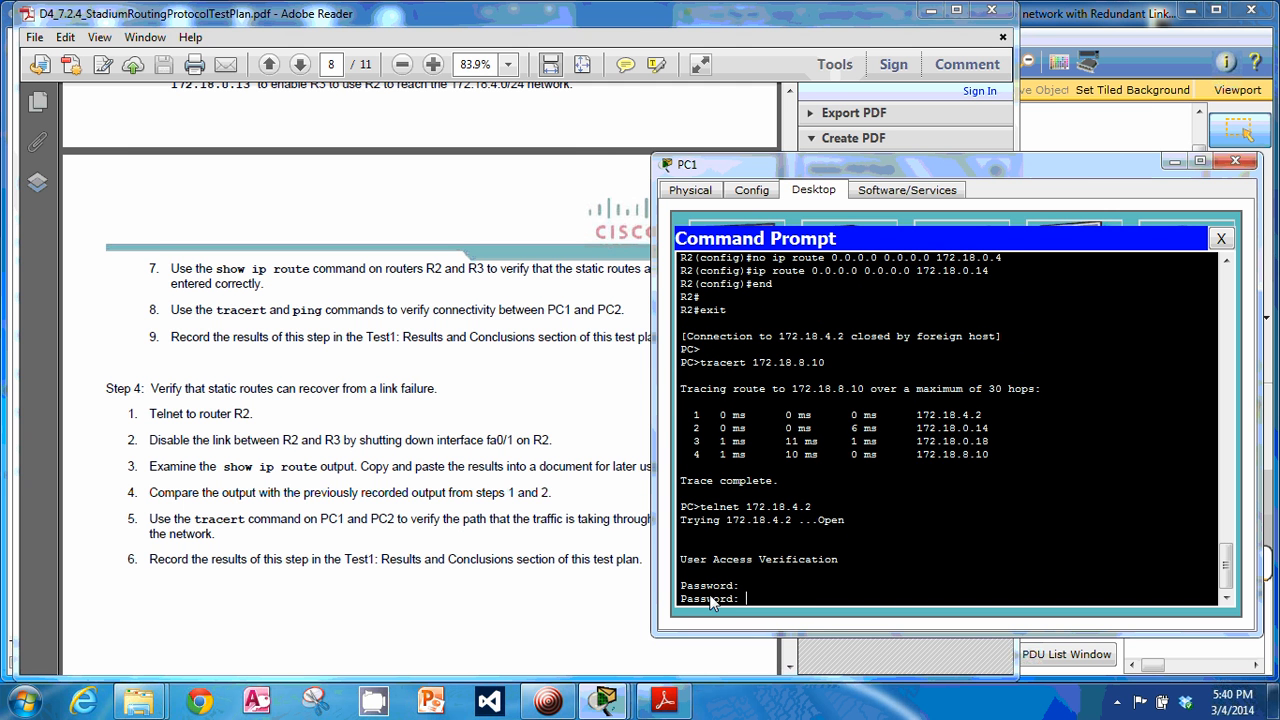
key("Return")
type("en")
key("Return")
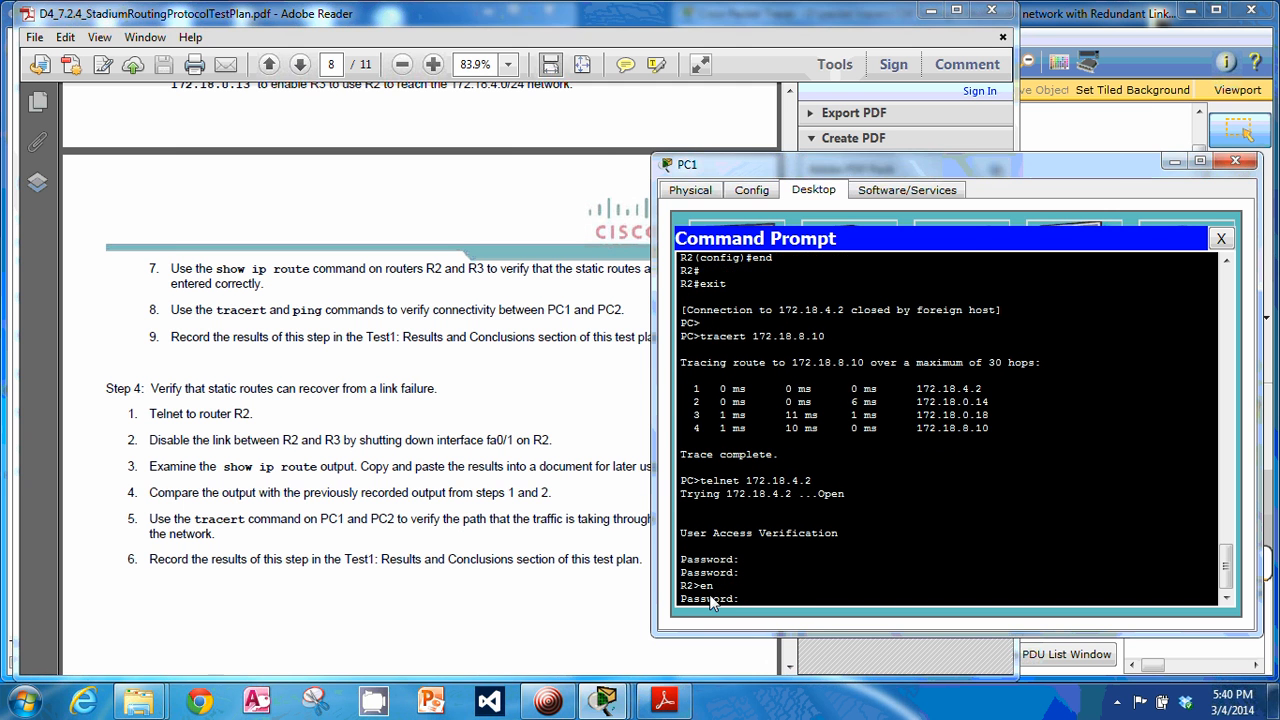
key("Return")
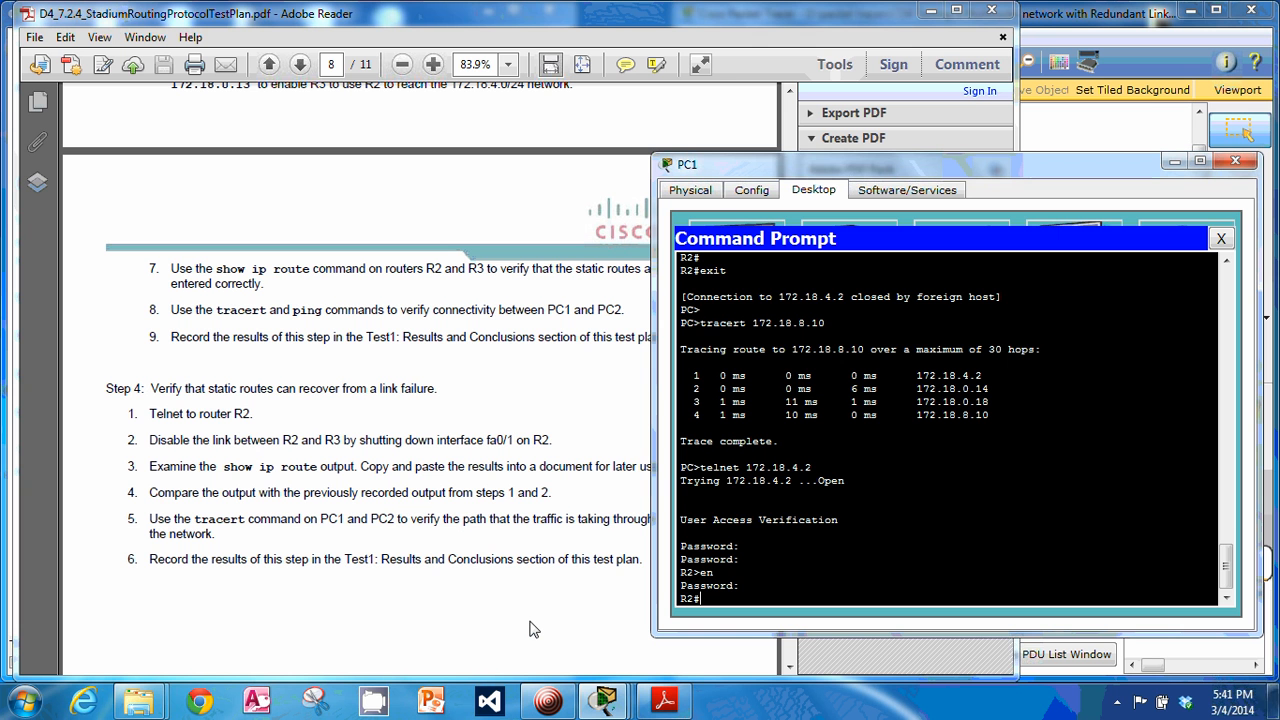
- Enter global configuration on R2 and shut down interface fa 0/1 to disable the link to R3
type("conf t")
key("Return")
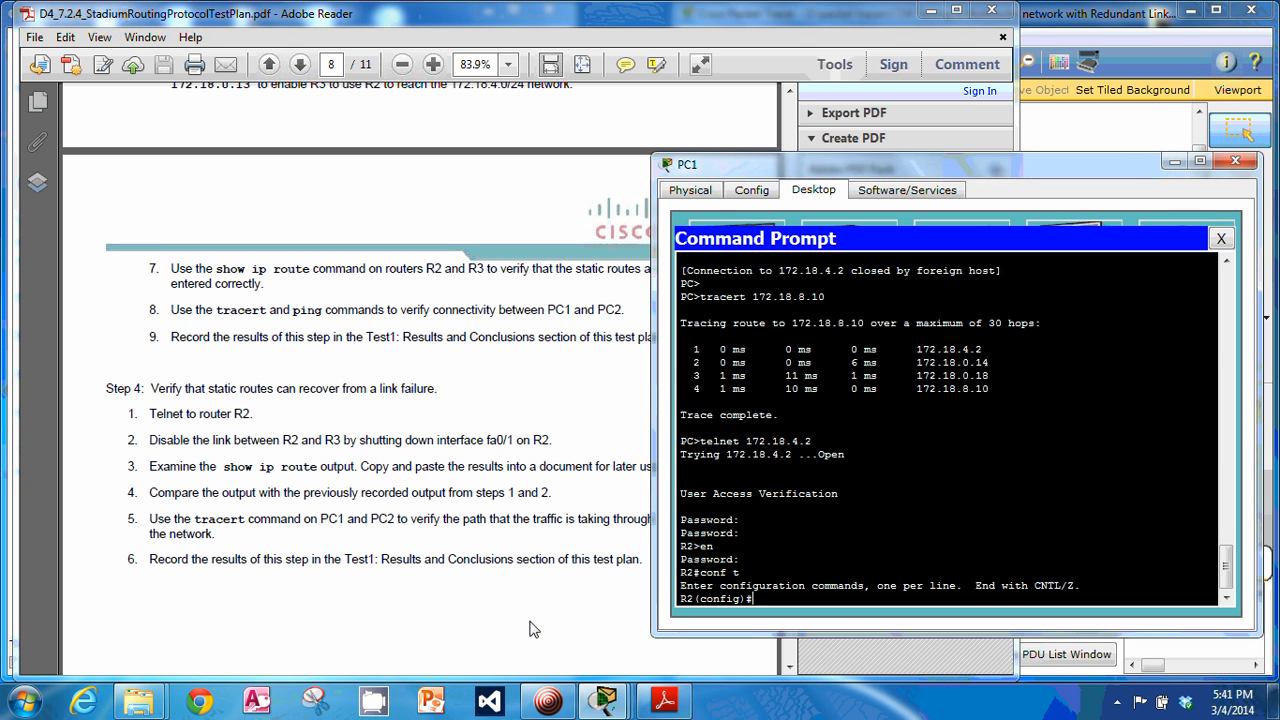
type("in fa ")
type("0/")
type("1")
key("BackSpace")
type("/1")
key("Return")
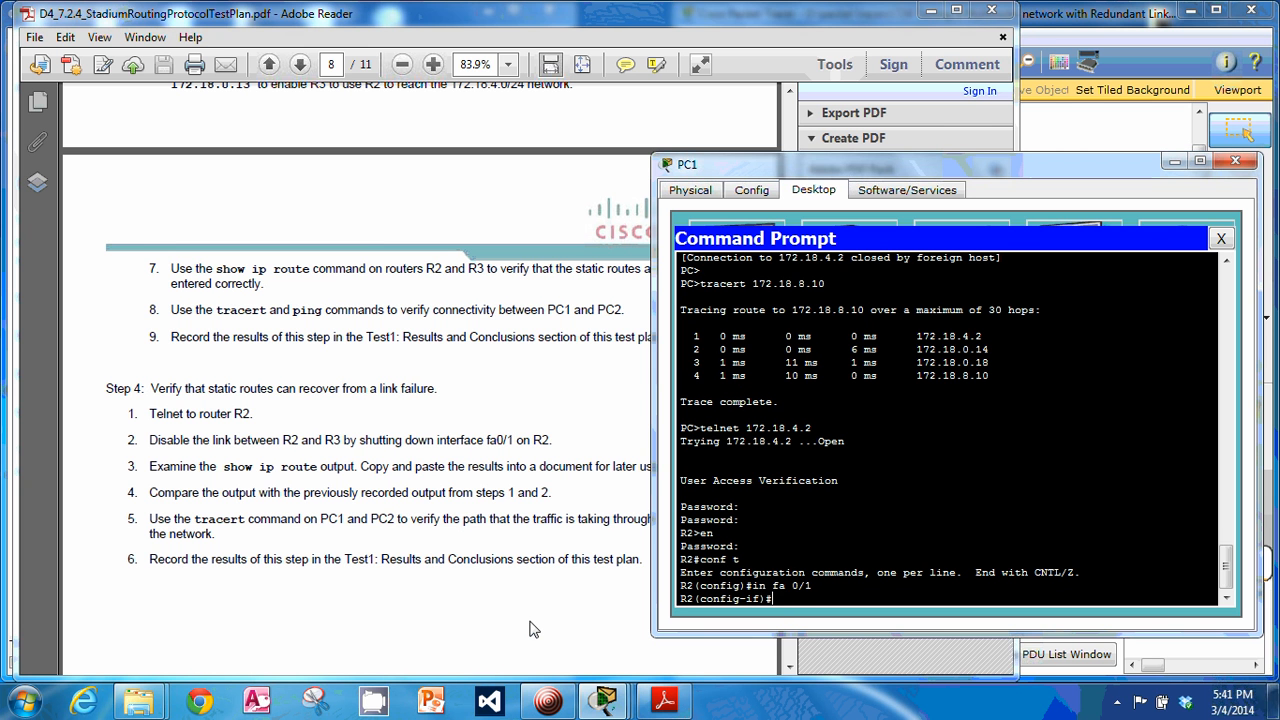
type("shut")
key("Return")
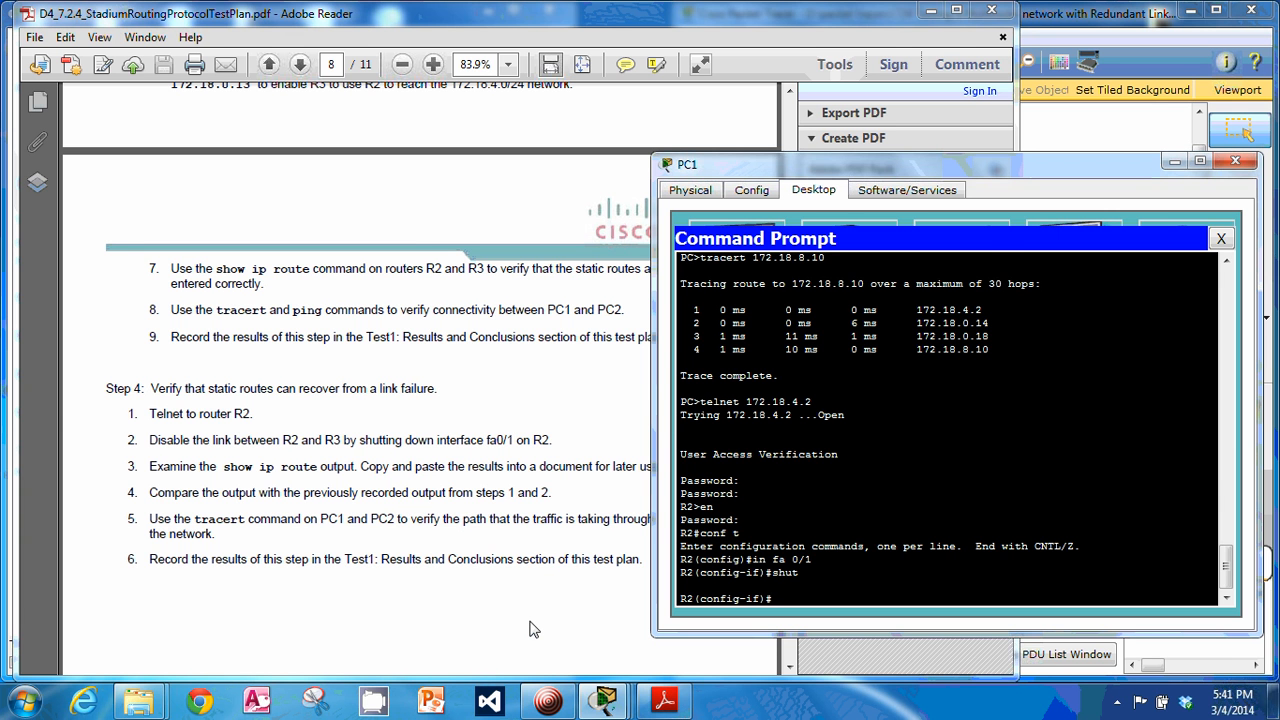
- Leave configuration mode on R2 and display its routing table with show ip route
type("end")
key("Return")
key("Return")
type("sho")
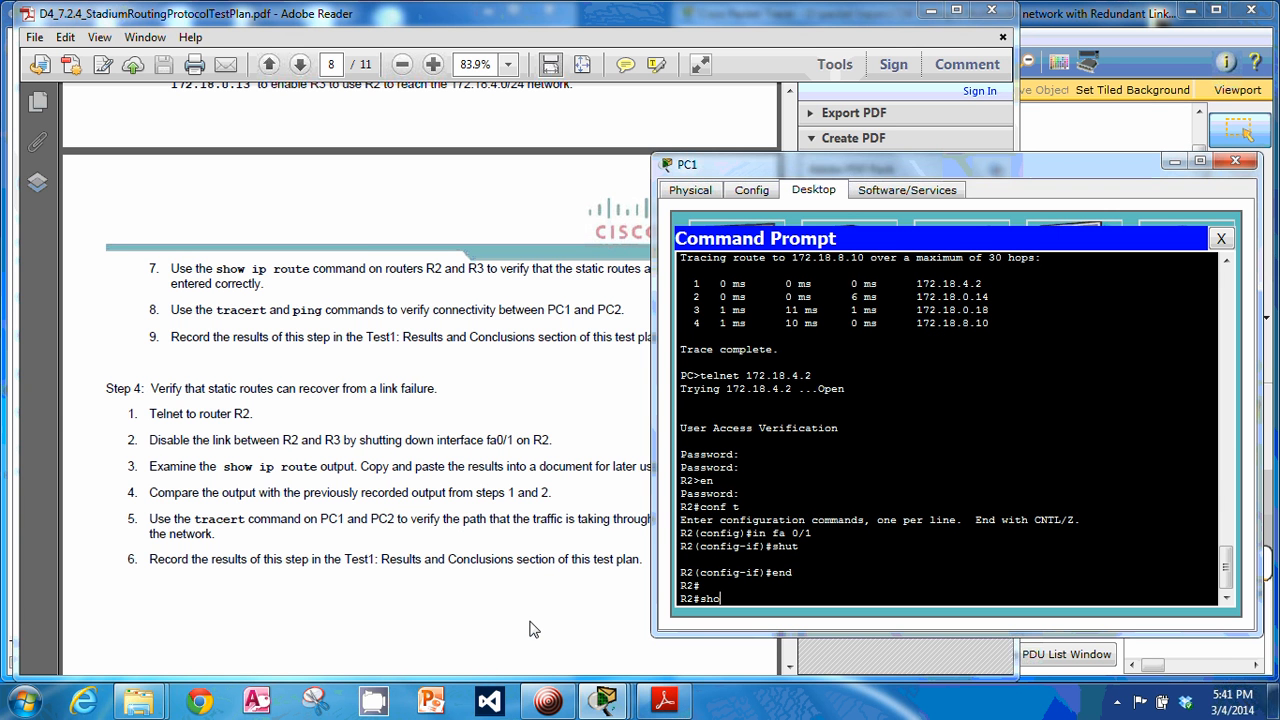
type("w ip route")
key("Return")
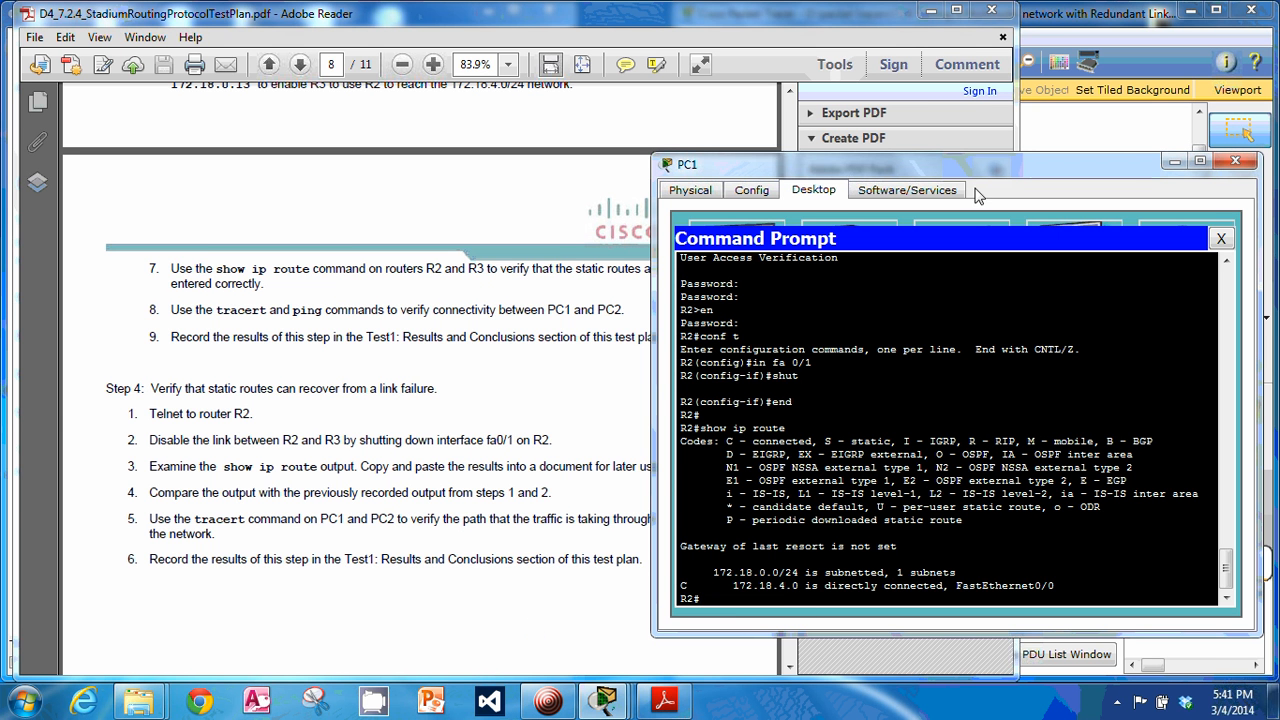
- Bring the network topology into view to check R2's links, and run show ip route on R2 again
left_click_drag(971, 168, 631, 151)
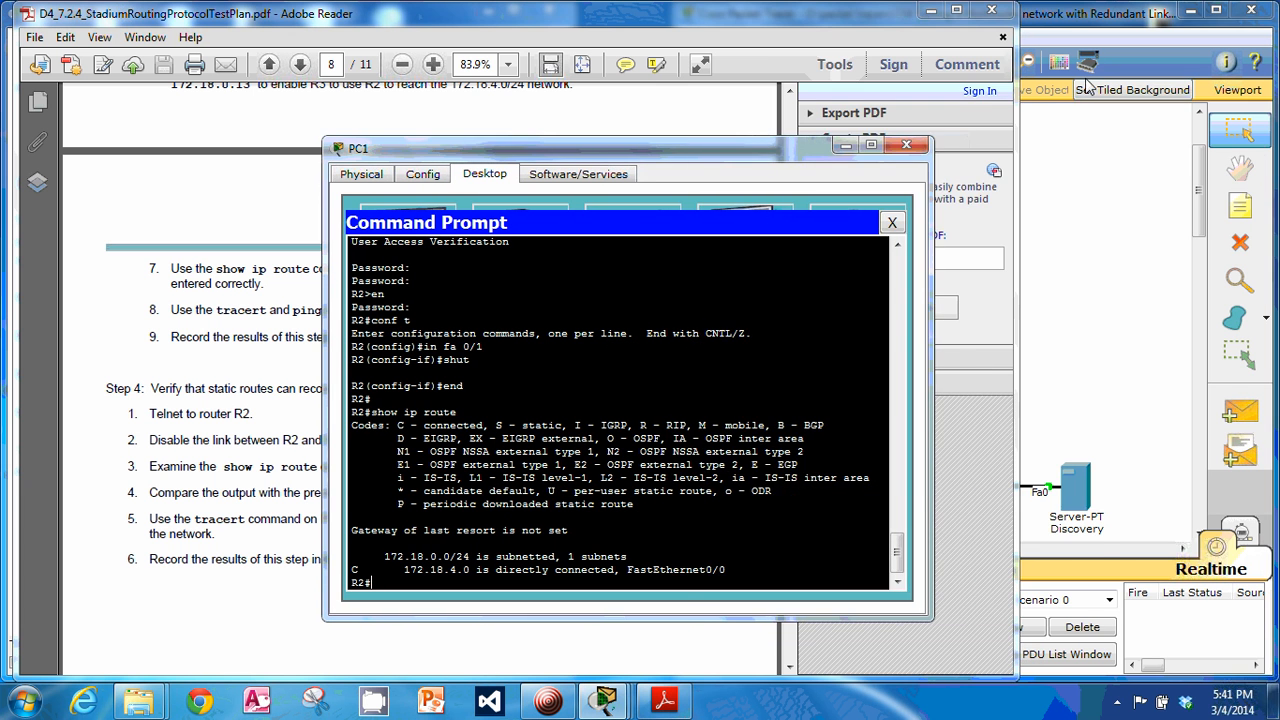
left_click(1073, 13)
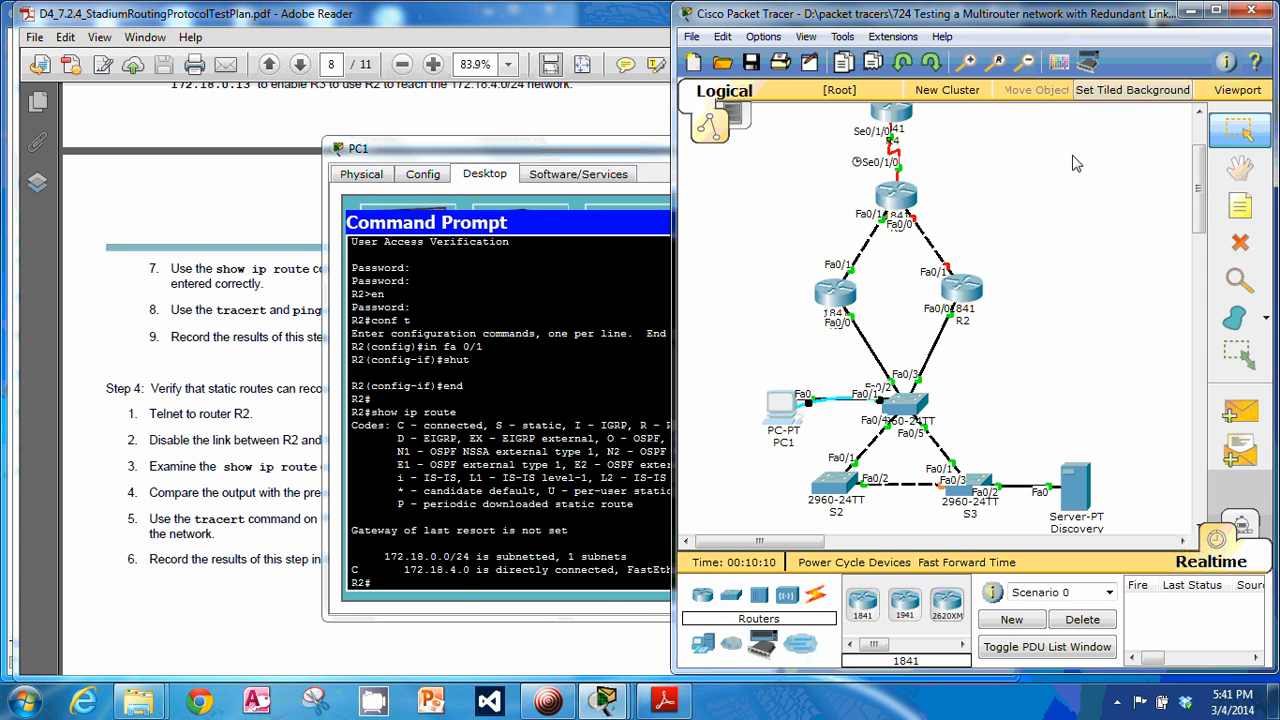
left_click(455, 588)
key("Up")
key("Return")
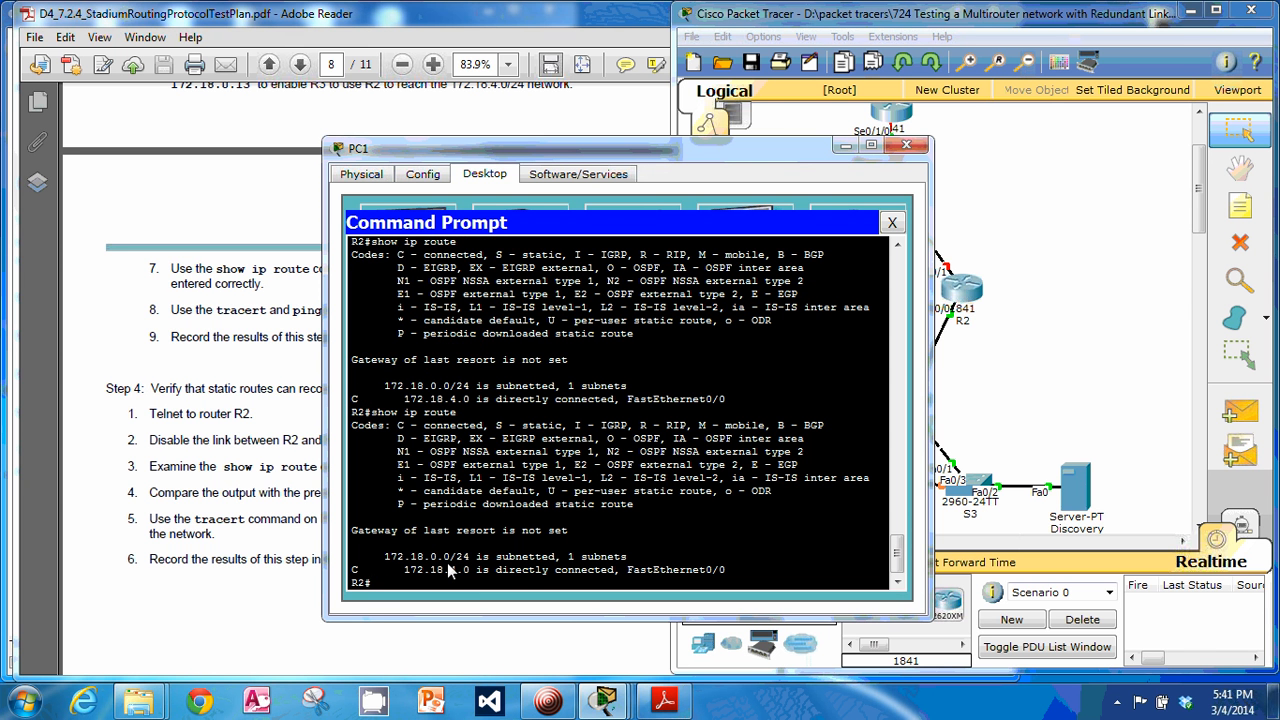
key("Up")
key("Down")
- Close the telnet session to R2 and run tracert 172.18.8.10 from PC1 with the R2–R3 link disabled
left_click_drag(722, 157, 935, 52)
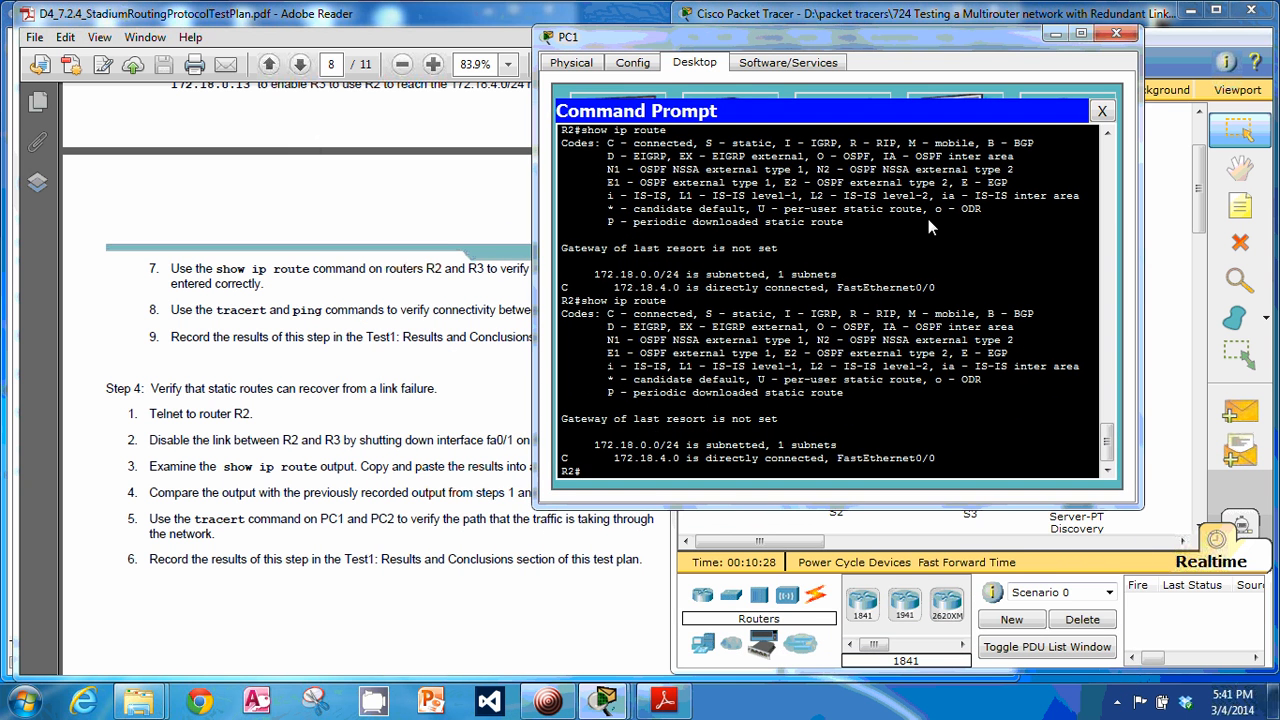
type("t")
key("Return")
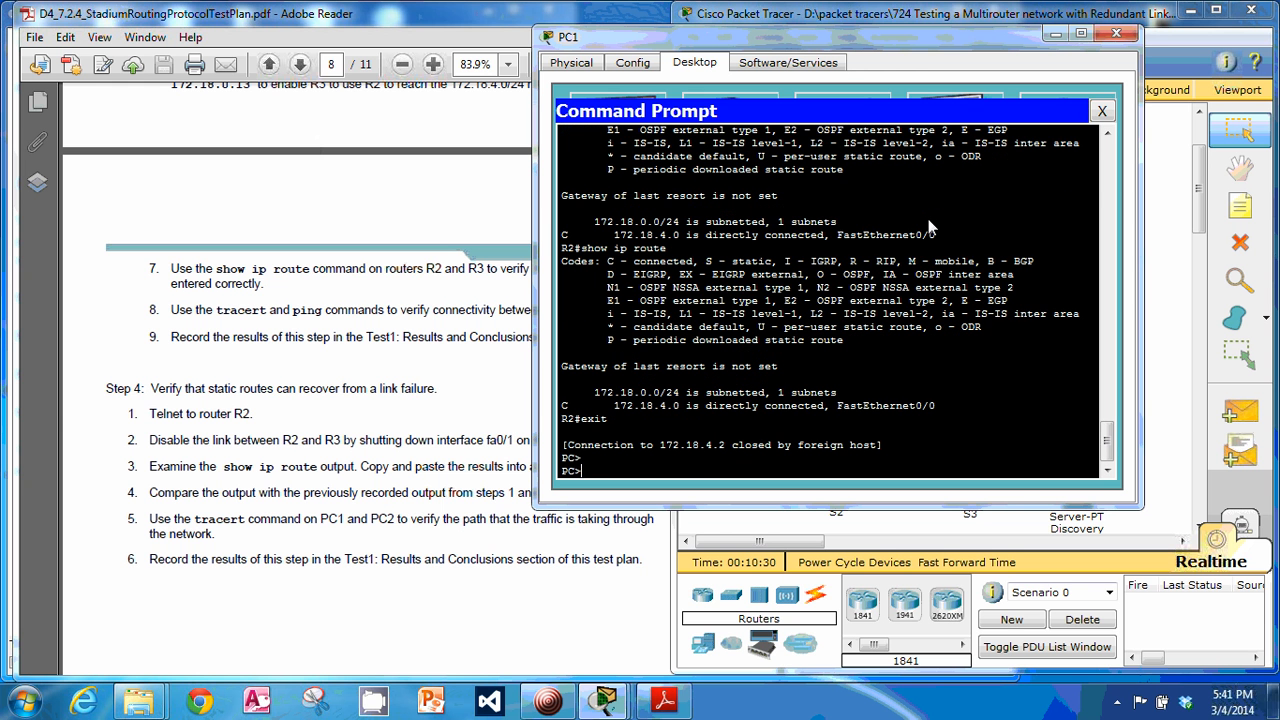
key("Up")
key("Up")
key("Return")
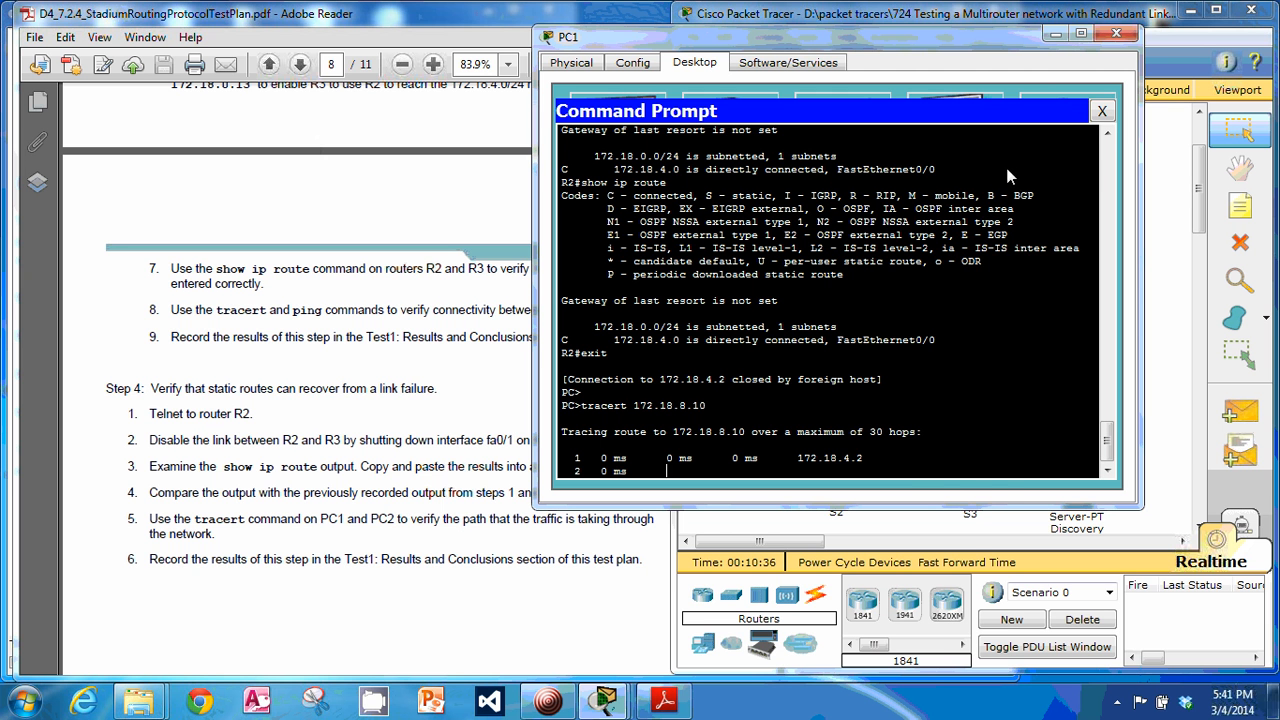
- Uncover the topology beside the PC1 window, abort the running trace, and restart tracert 172.18.8.10
left_click_drag(973, 43, 558, 135)
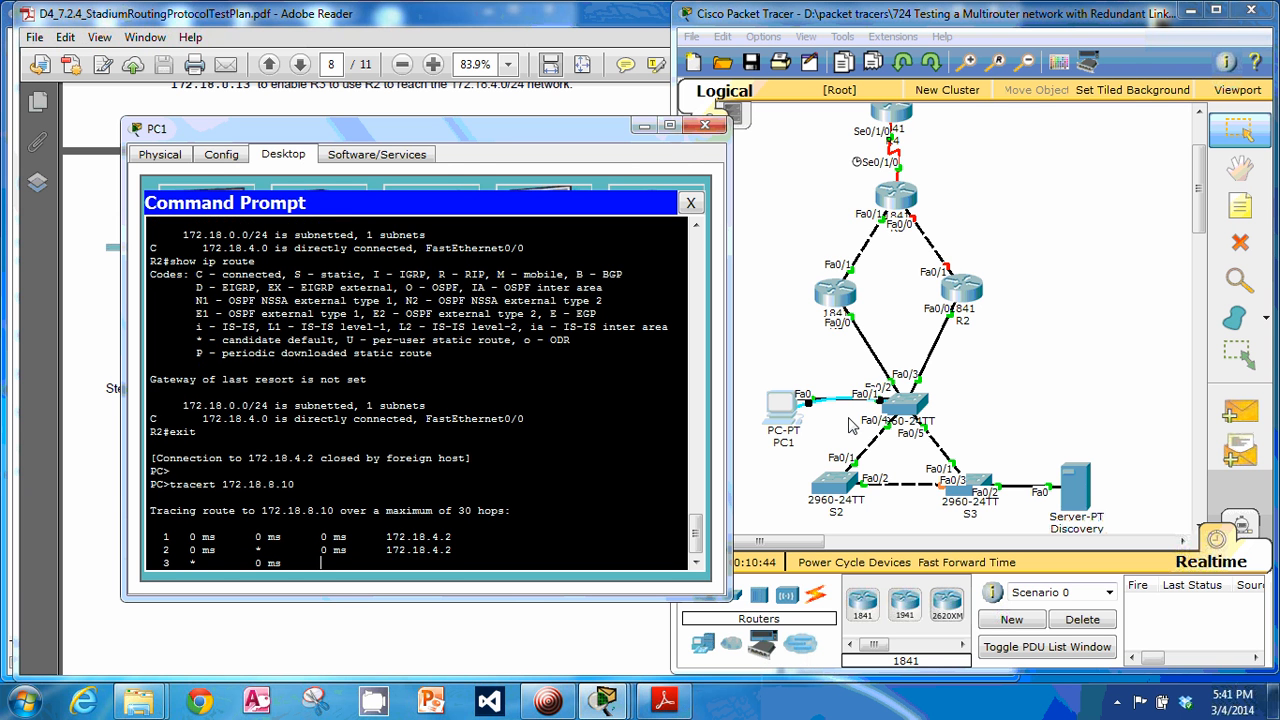
key("ctrl+c")
key("Up")
key("Return")
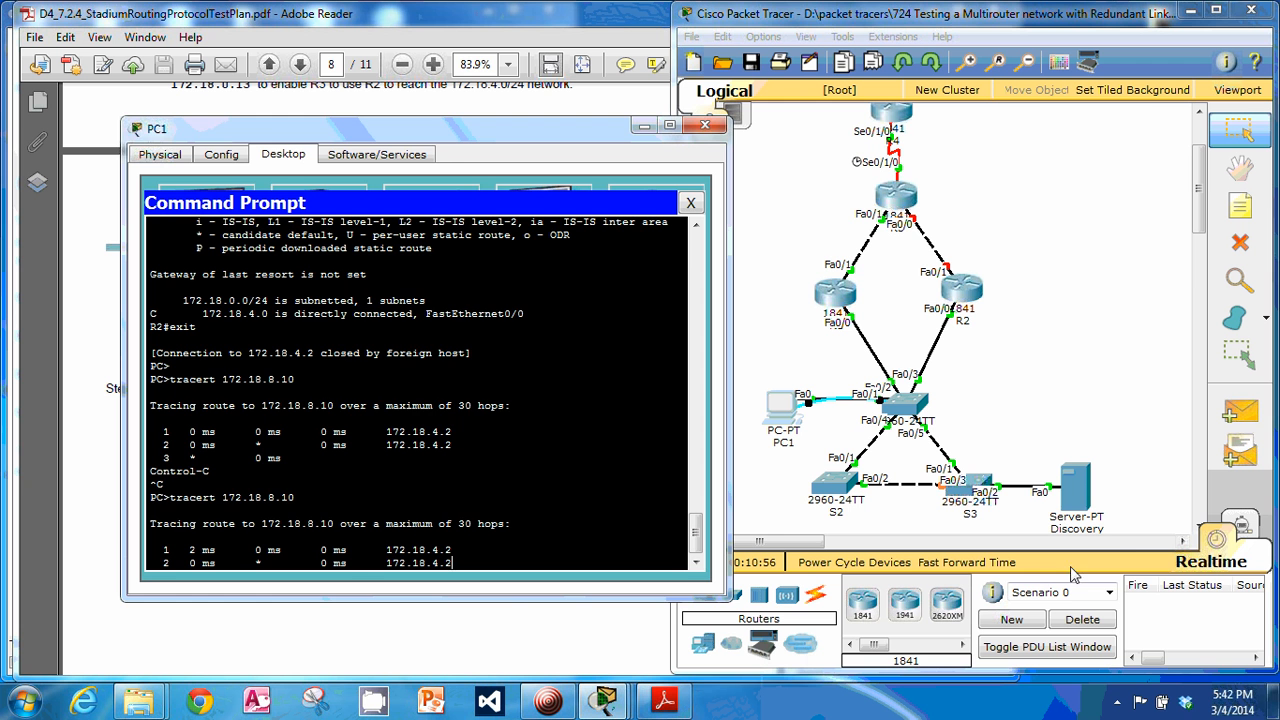
- Fast-forward the network time repeatedly to speed up the running trace from PC1
left_click(962, 563)
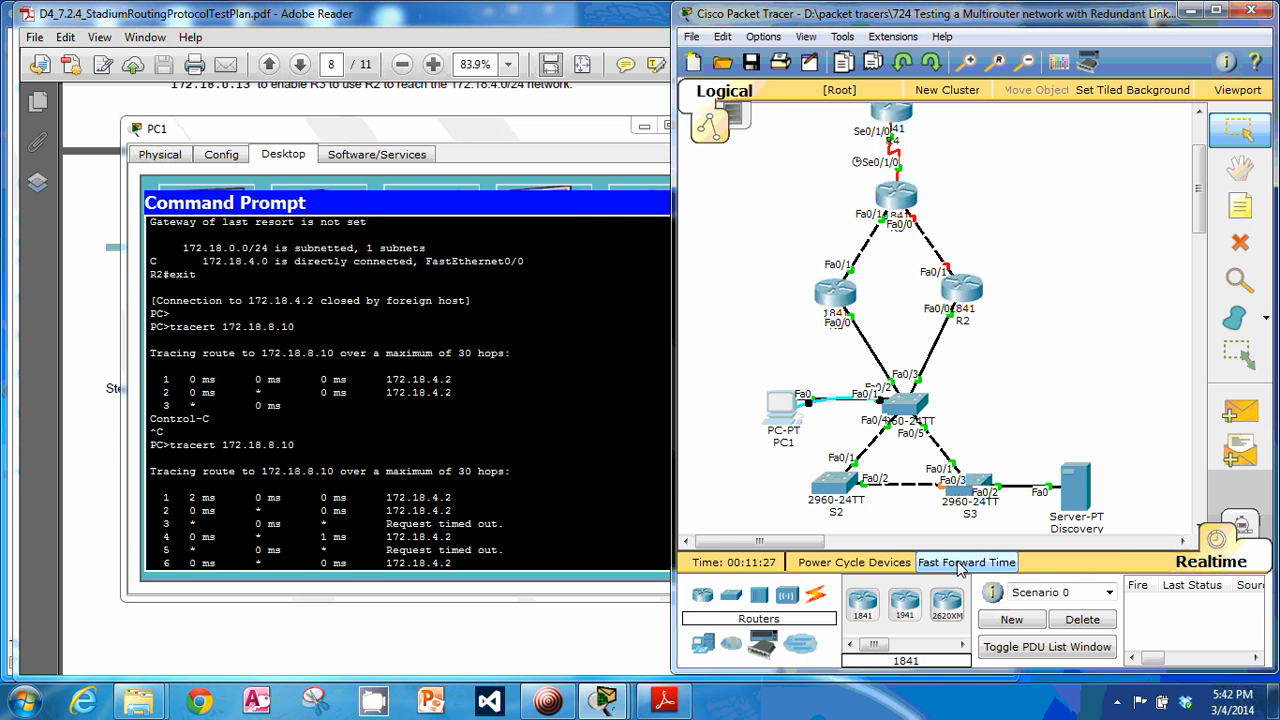
left_click(962, 563)
left_click(962, 563)
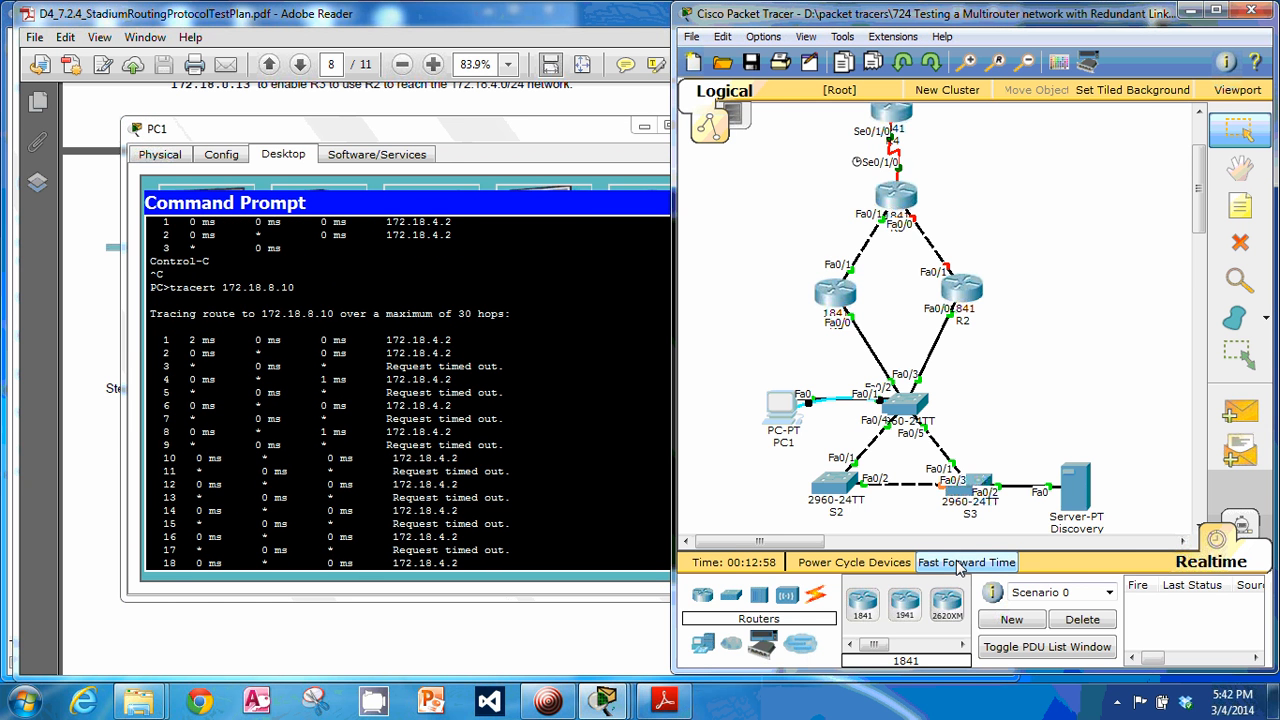
left_click(958, 565)
left_click(958, 565)
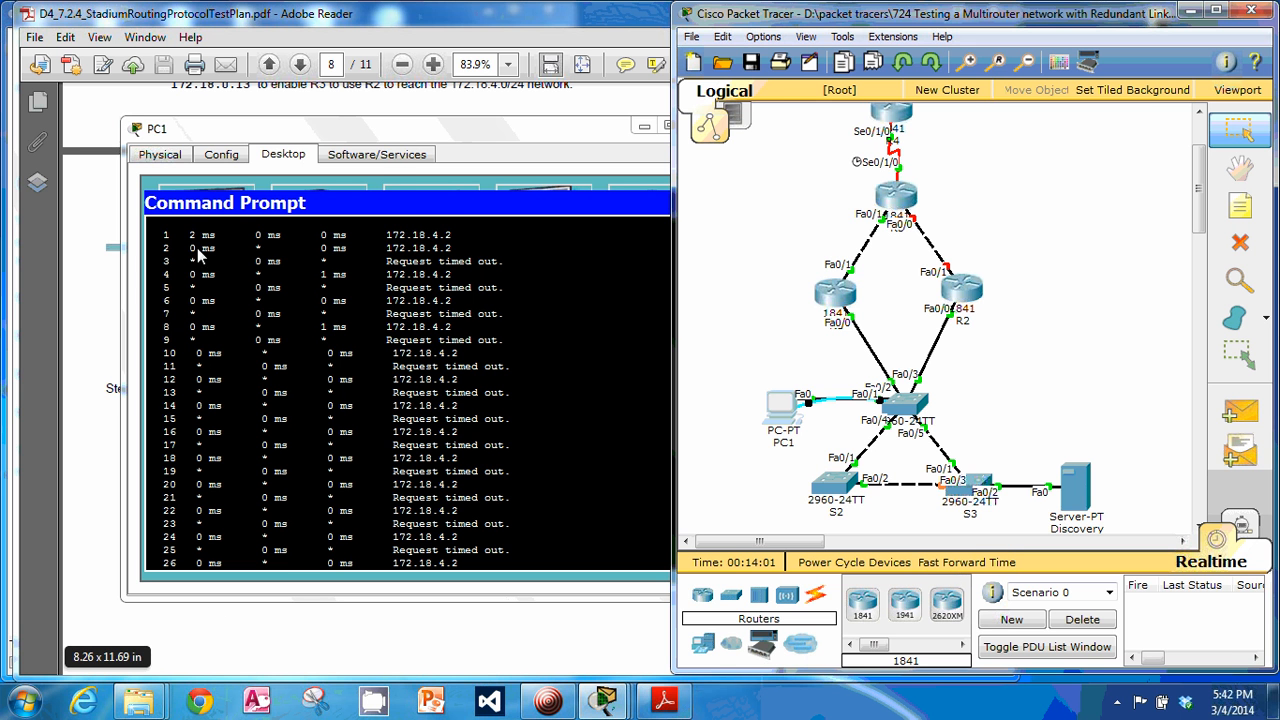
- Abort the trace on PC1 and switch the network from Realtime to Simulation mode
left_click(397, 139)
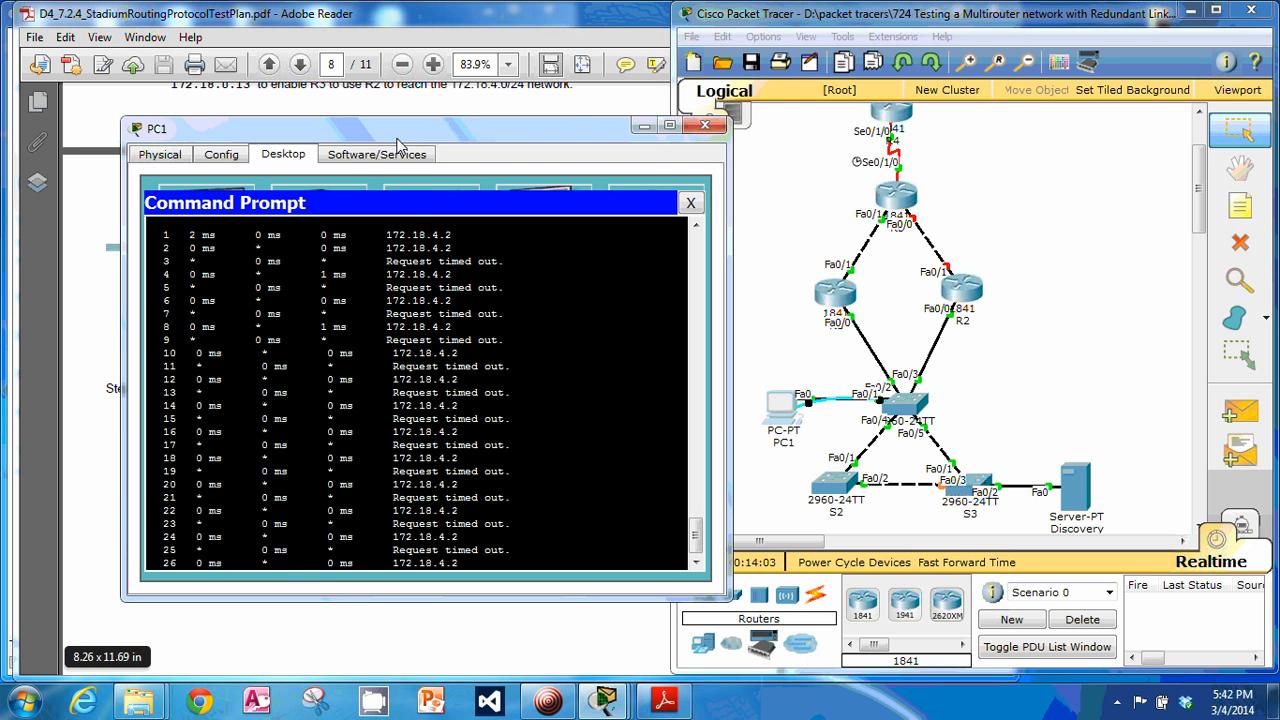
key("ctrl+c")
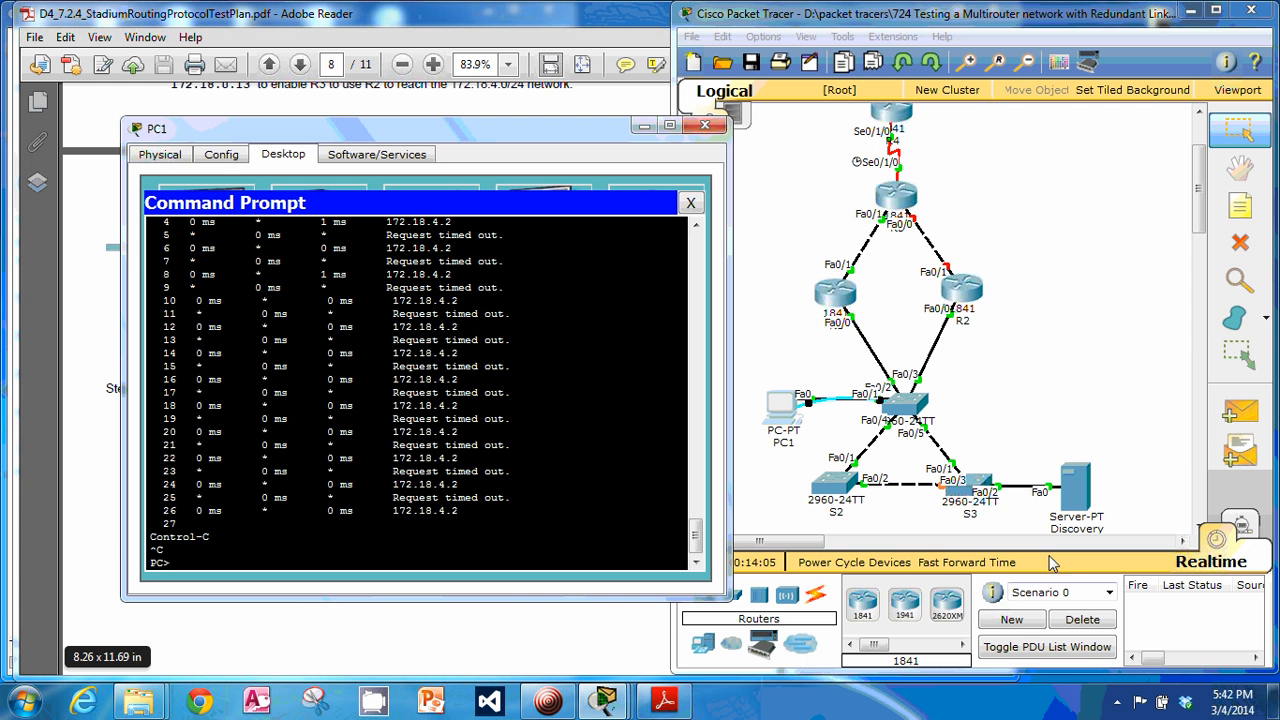
left_click(1240, 530)
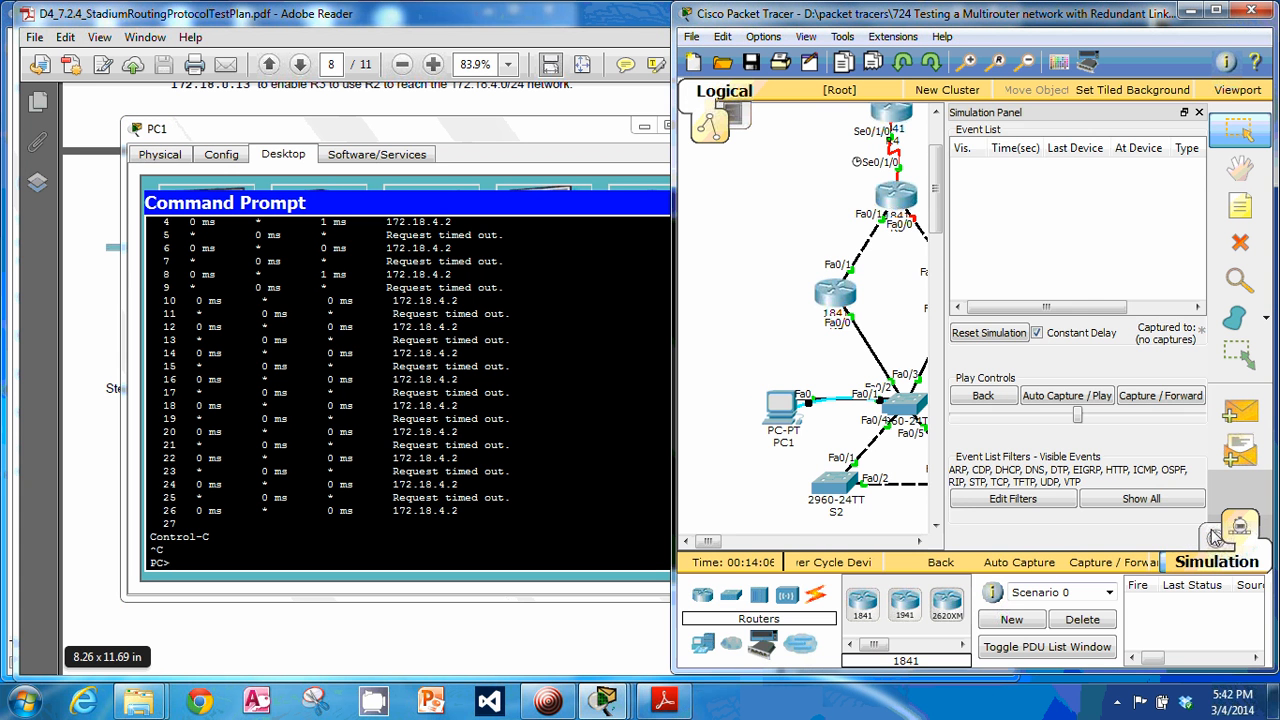
- Return the network to Realtime mode and run tracert 172.18.8.10 again from PC1's command prompt
left_click(1214, 538)
left_click(1241, 530)
left_click(1216, 540)
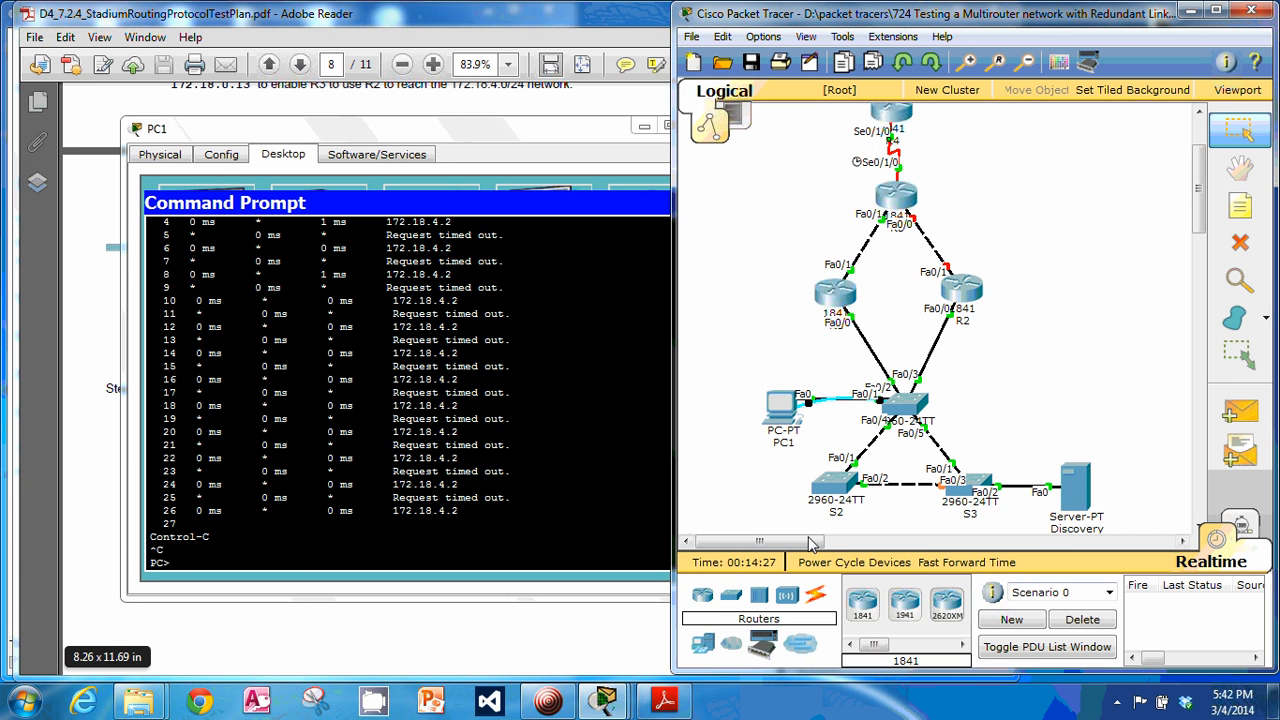
left_click(296, 562)
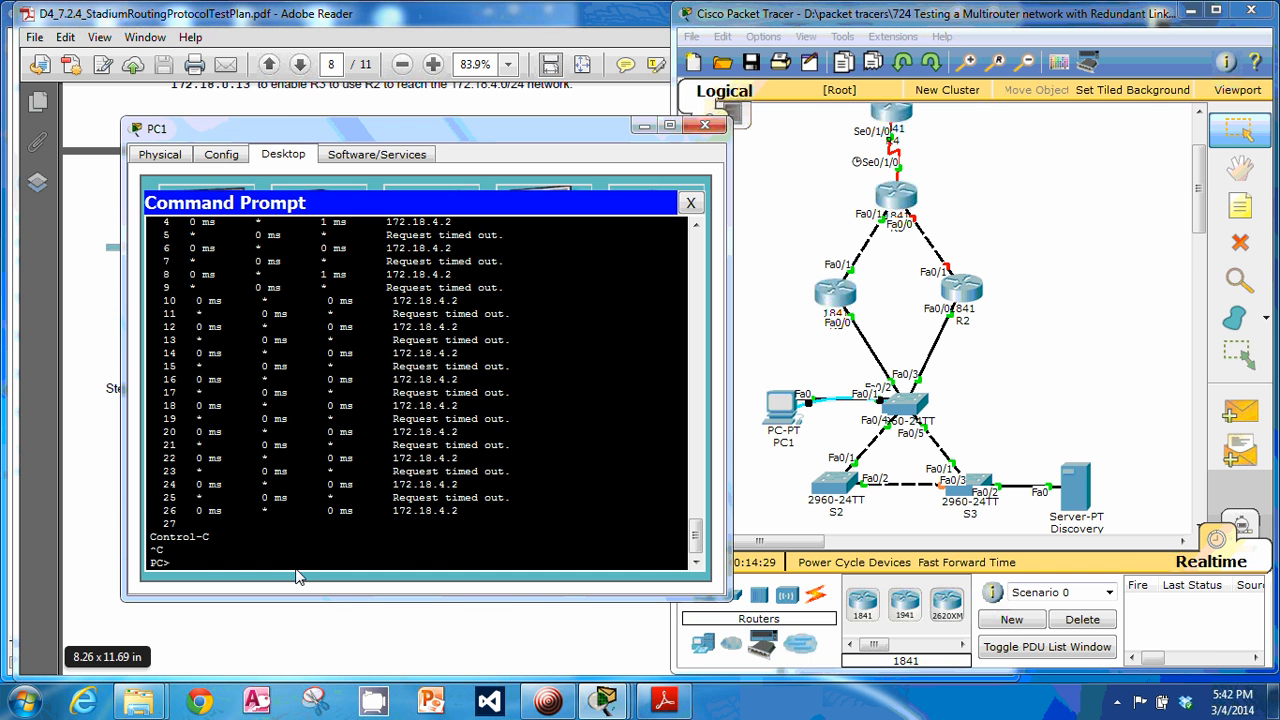
type("tracert 172.18.8.10")
key("Return")
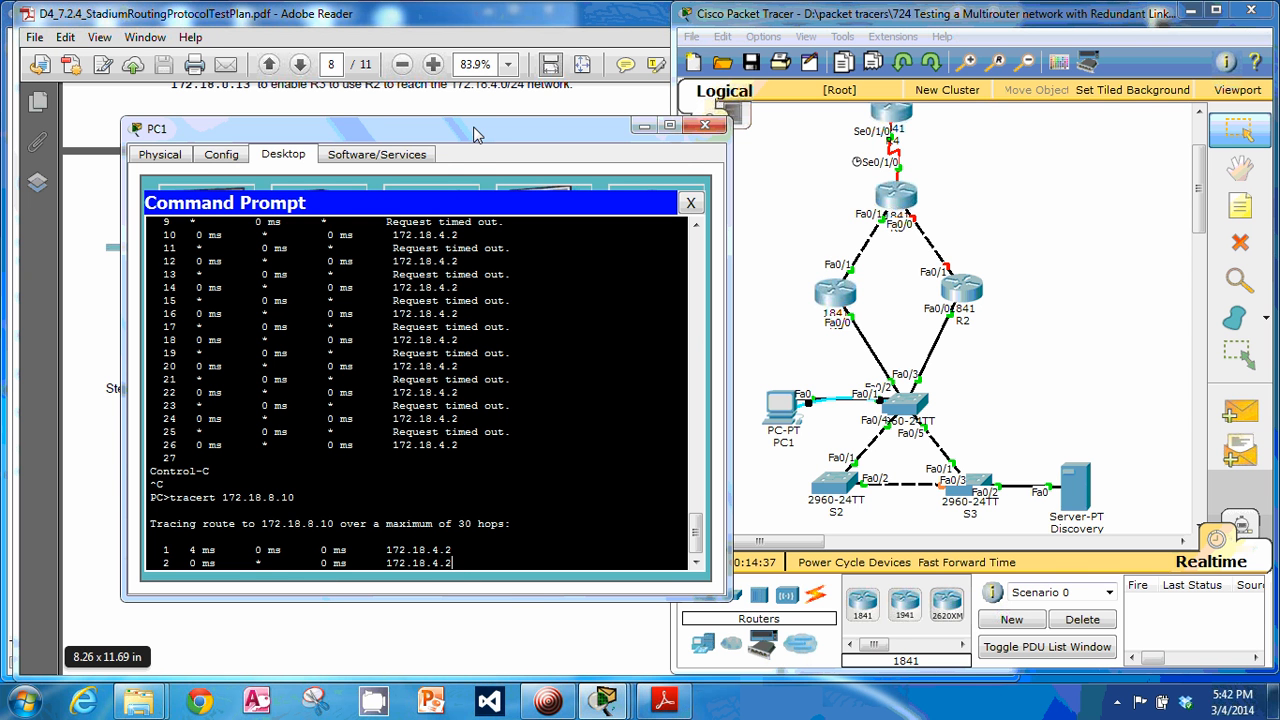
- Switch to the test plan in Adobe Reader, review the Step 3 static route instructions, and compare them with the Packet Tracer topology
left_click_drag(475, 135, 728, 138)
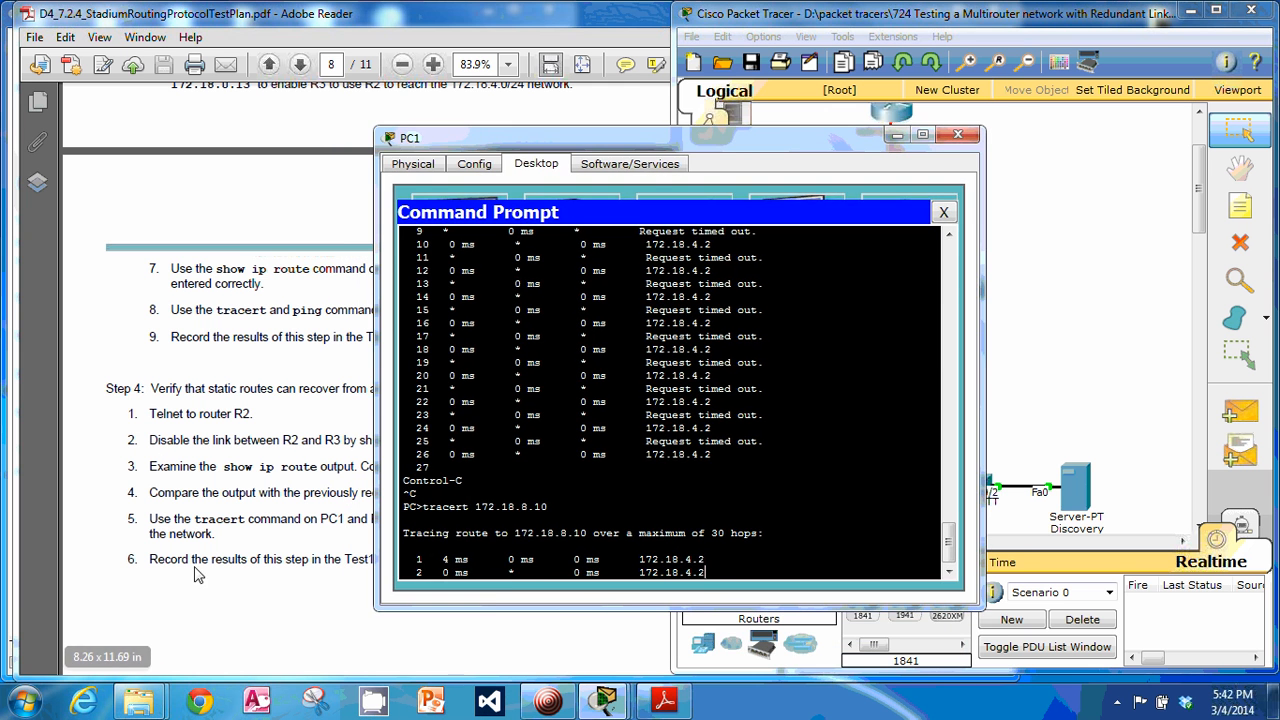
left_click(280, 557)
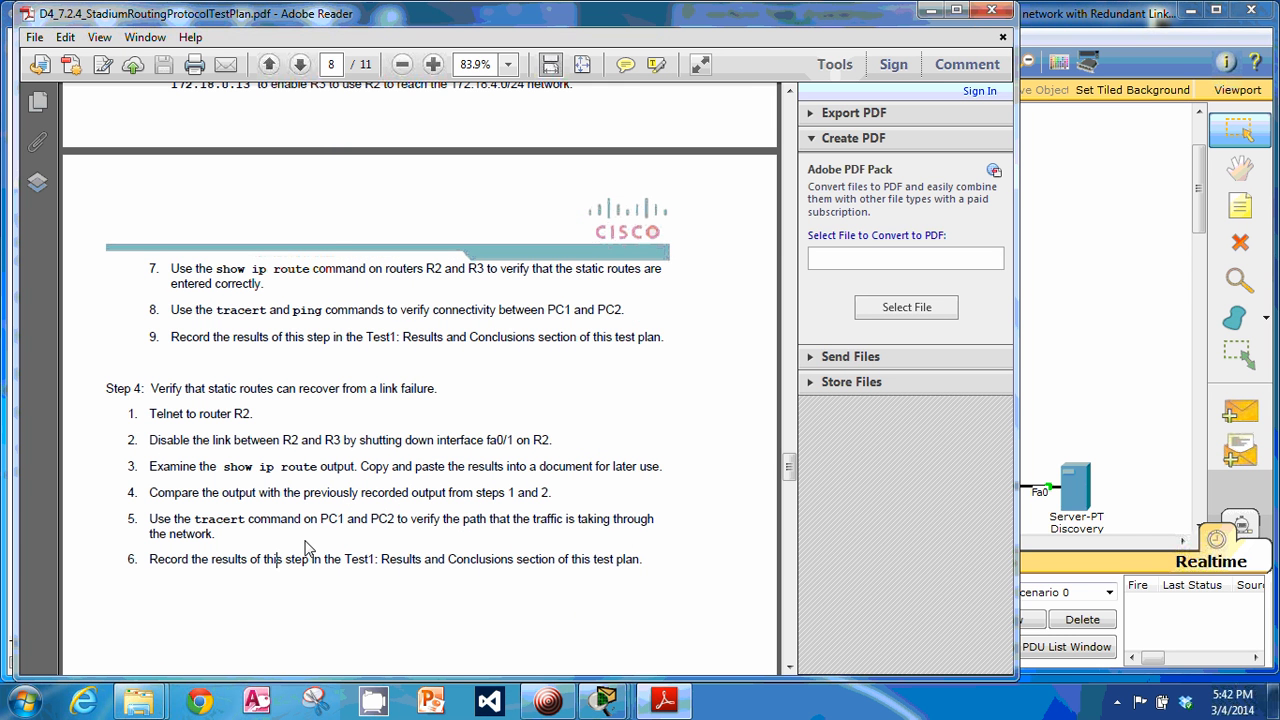
scroll(308, 548, "up", 4)
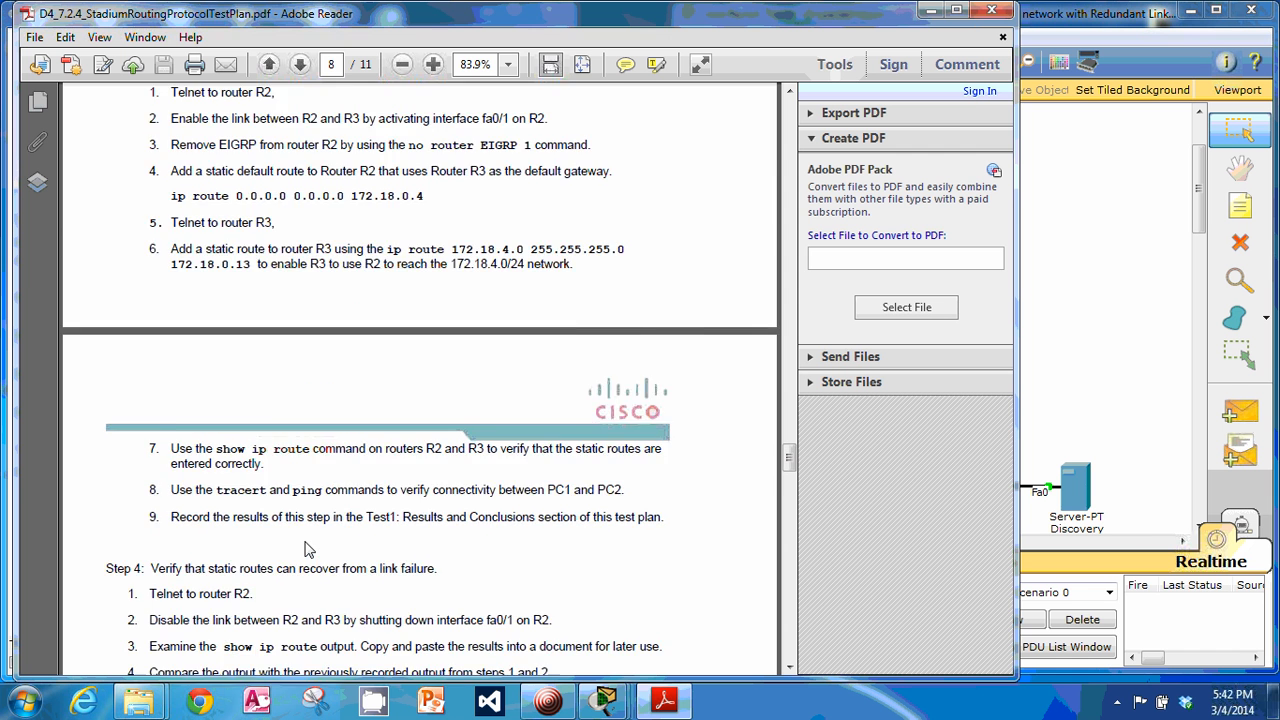
scroll(308, 548, "down", 3)
scroll(308, 548, "up", 4)
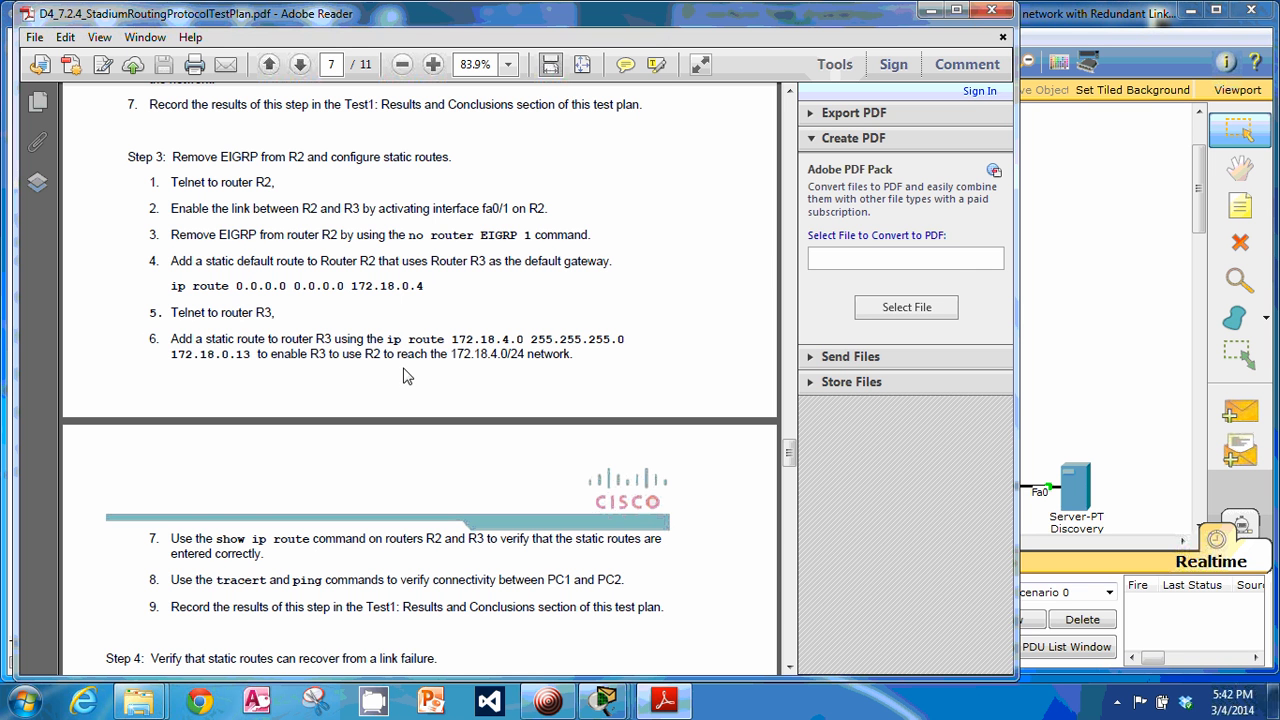
left_click(1068, 14)
scroll(958, 397, "up", 2)
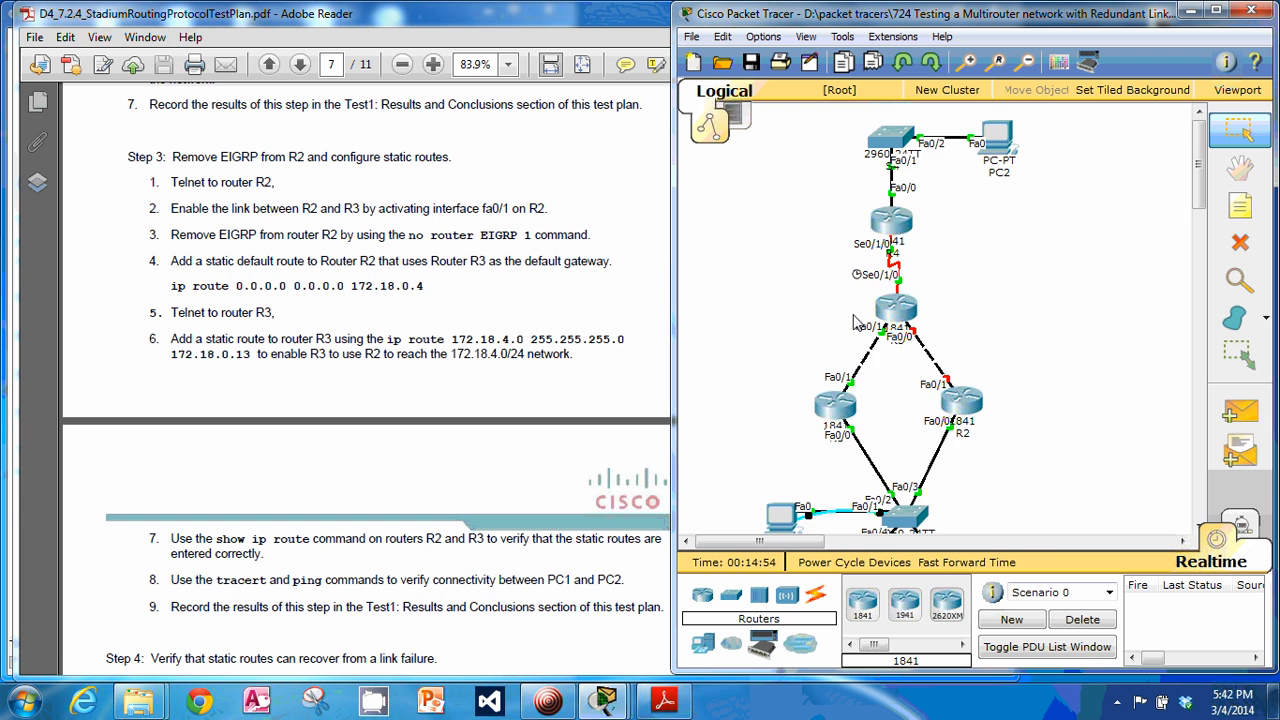
scroll(1130, 391, "down", 2)
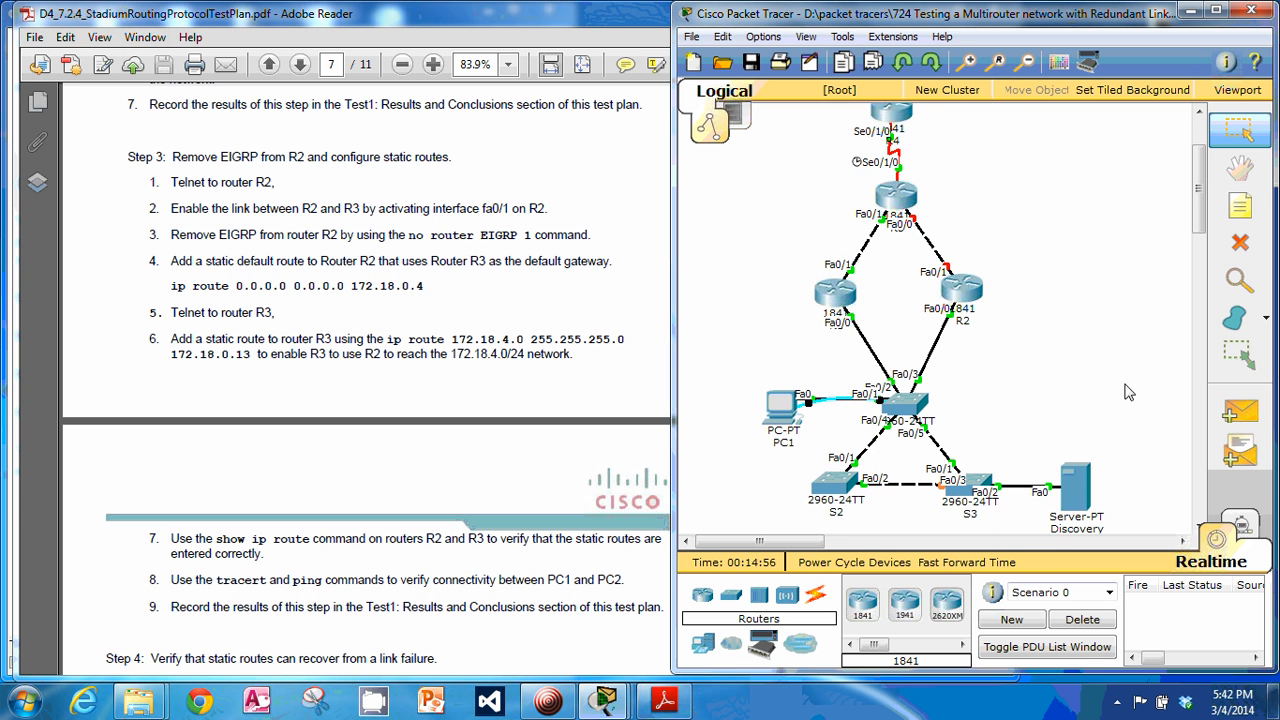
- Review Step 4 and the Test 1 expected results in the Adobe Reader test plan, and examine the routers' links in Packet Tracer
left_click(520, 578)
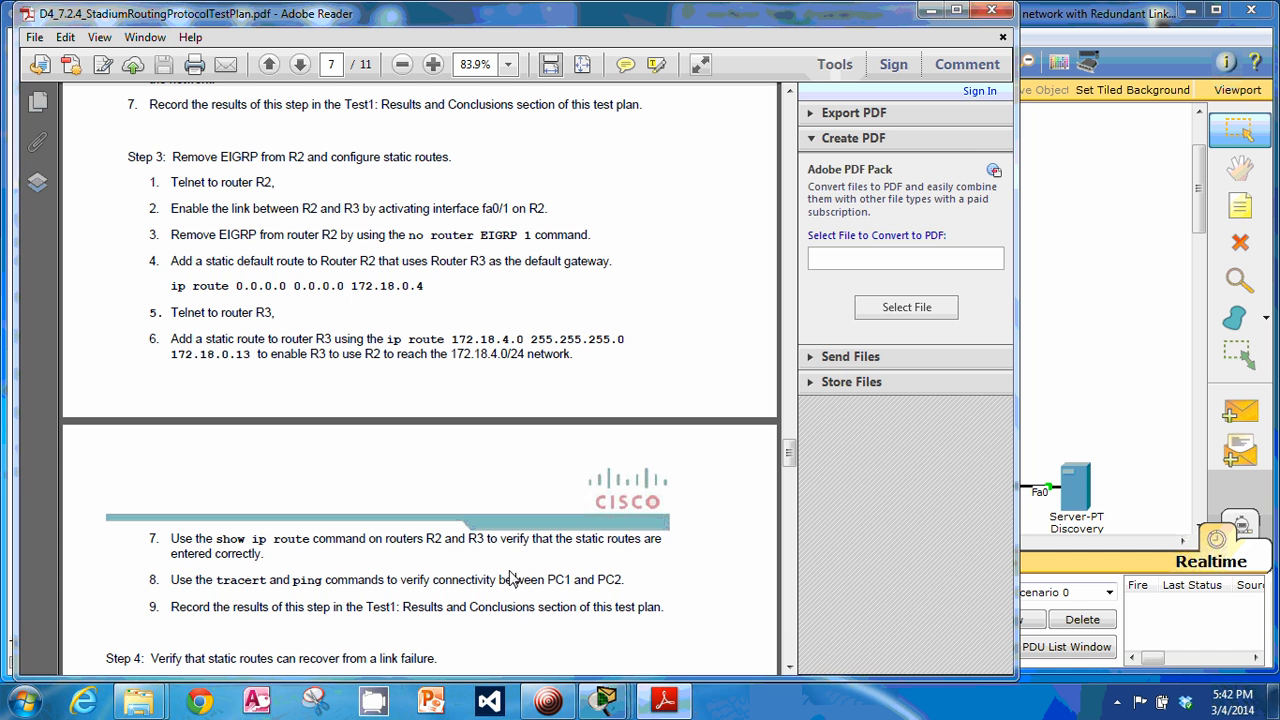
scroll(510, 578, "down", 5)
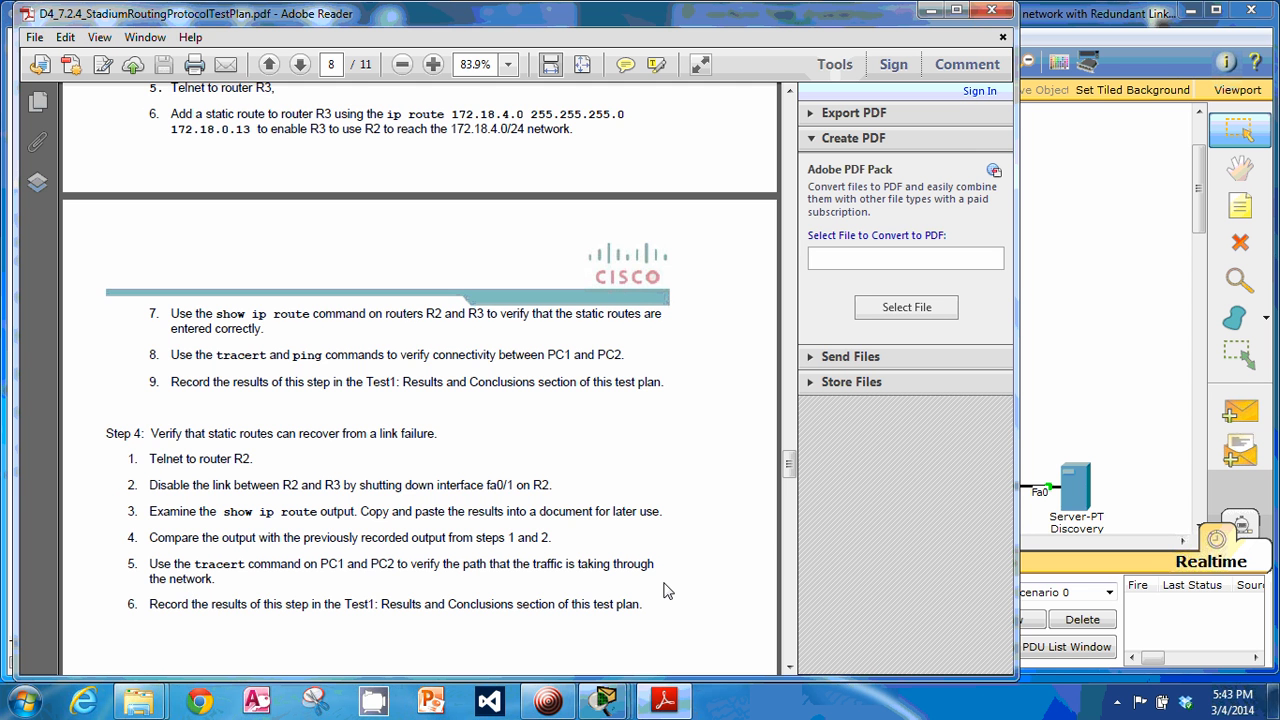
scroll(665, 604, "down", 17)
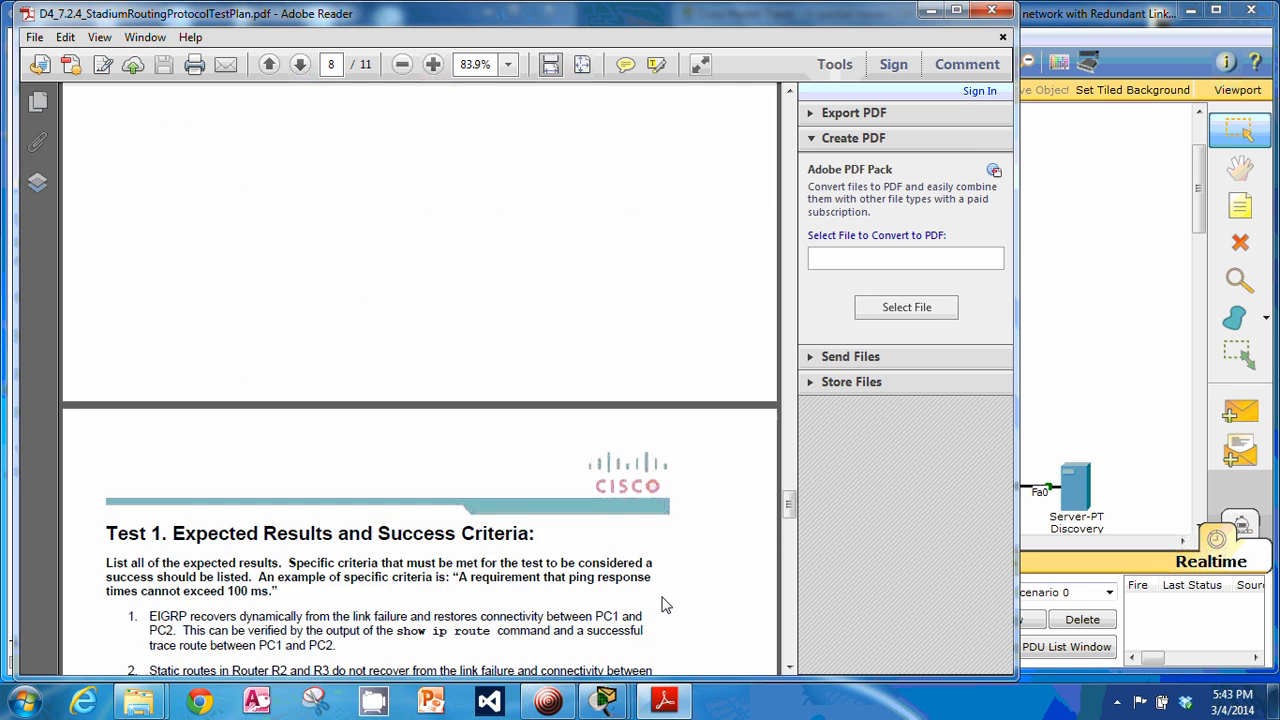
scroll(665, 604, "down", 5)
scroll(663, 603, "up", 20)
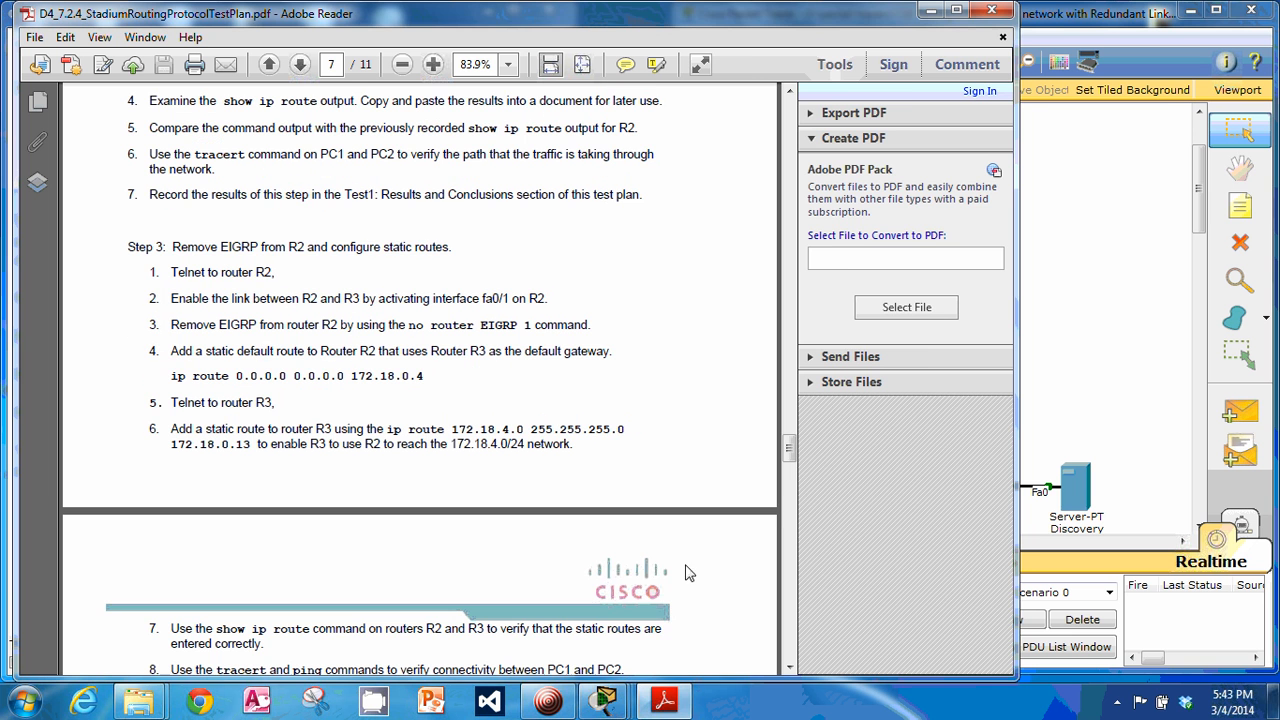
left_click(1078, 92)
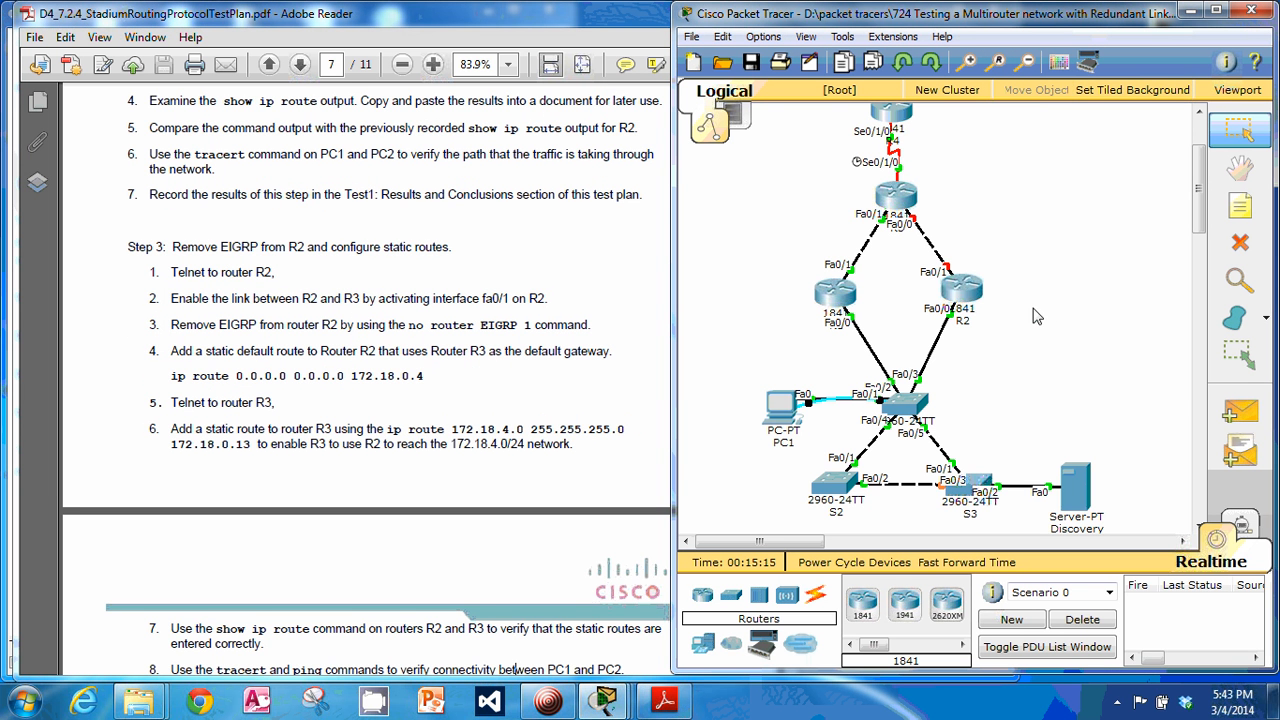
mouse_move(618, 712)
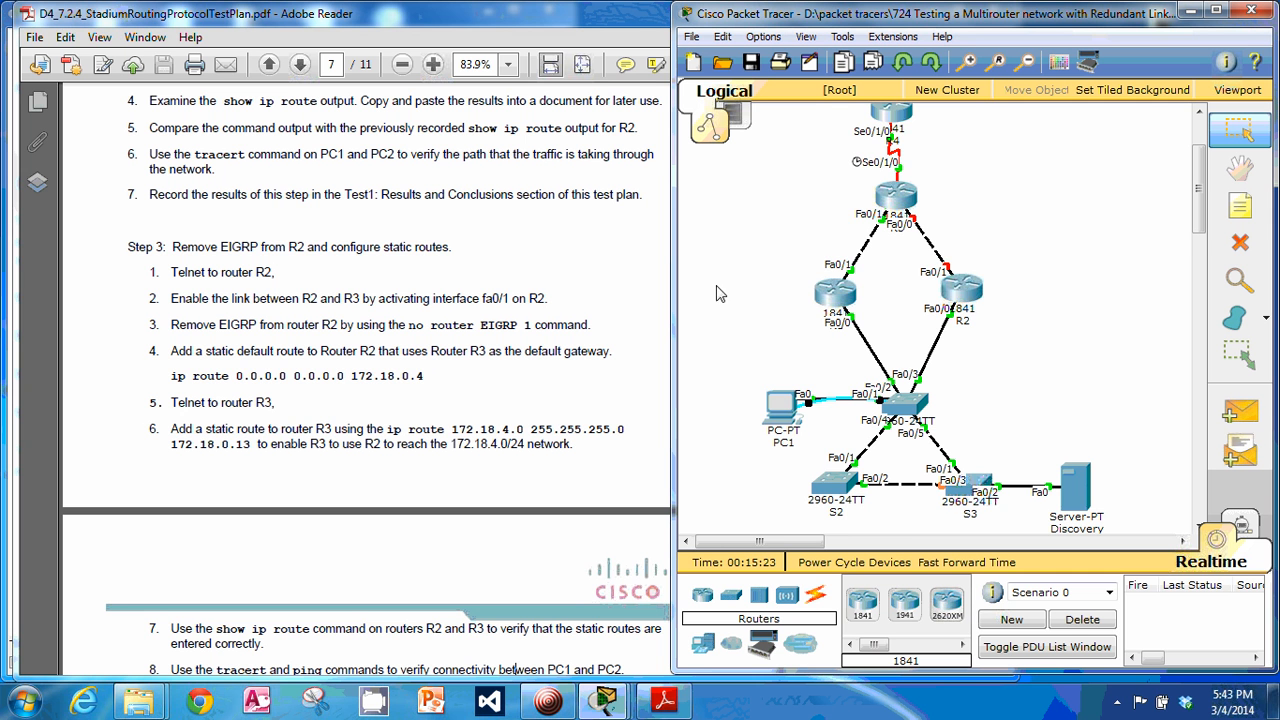
scroll(728, 314, "up", 2)
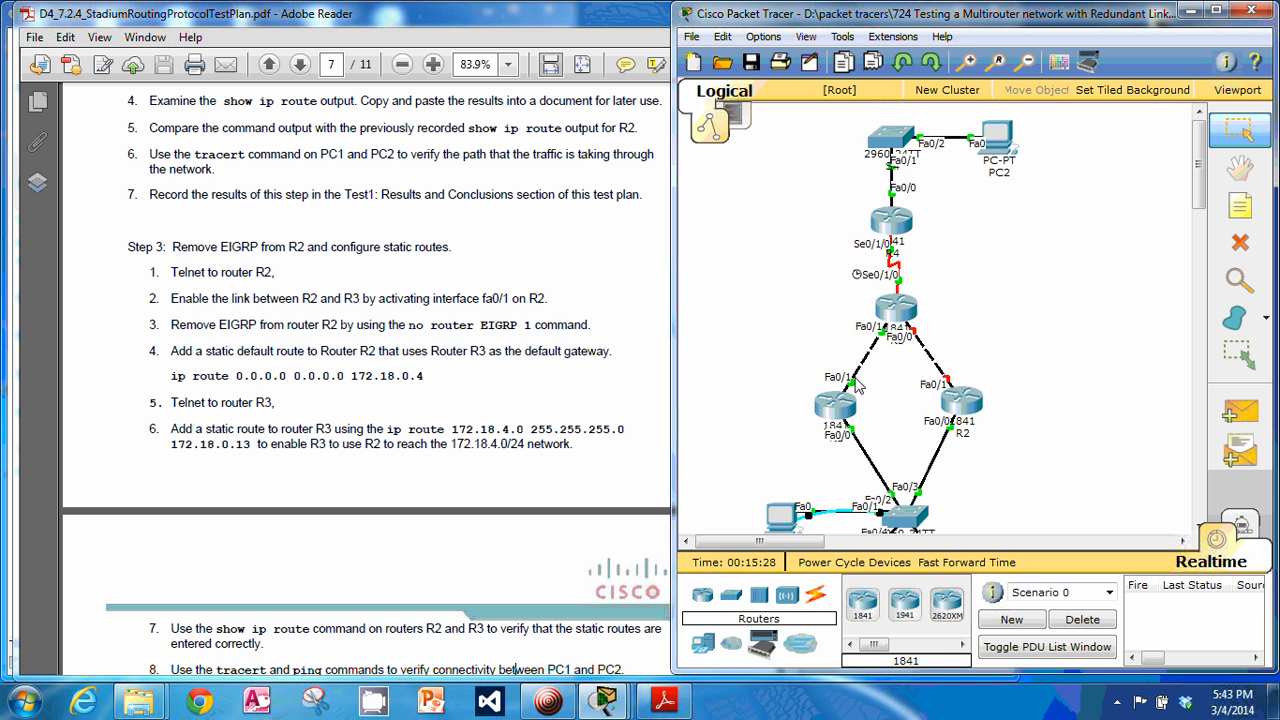
- Go back through the test plan in Adobe Reader to its title page, checking the Packet Tracer topology alongside it
left_click(557, 292)
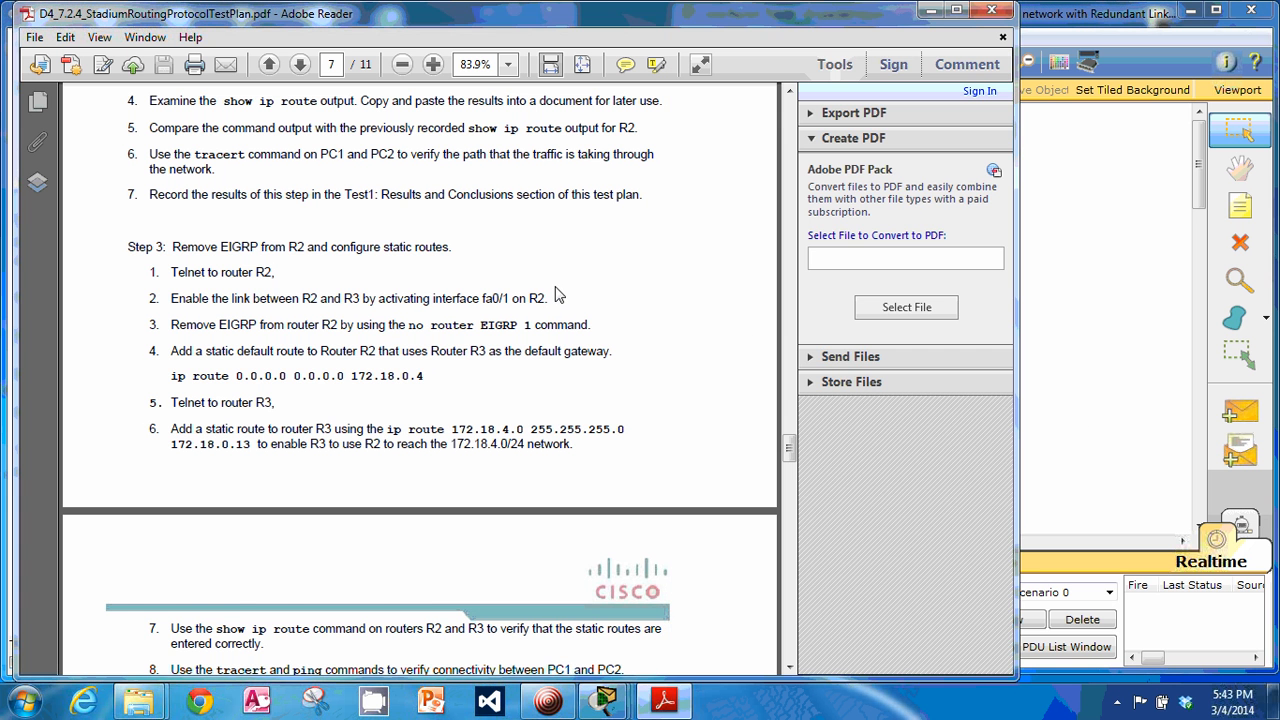
scroll(557, 296, "up", 10)
scroll(557, 296, "up", 20)
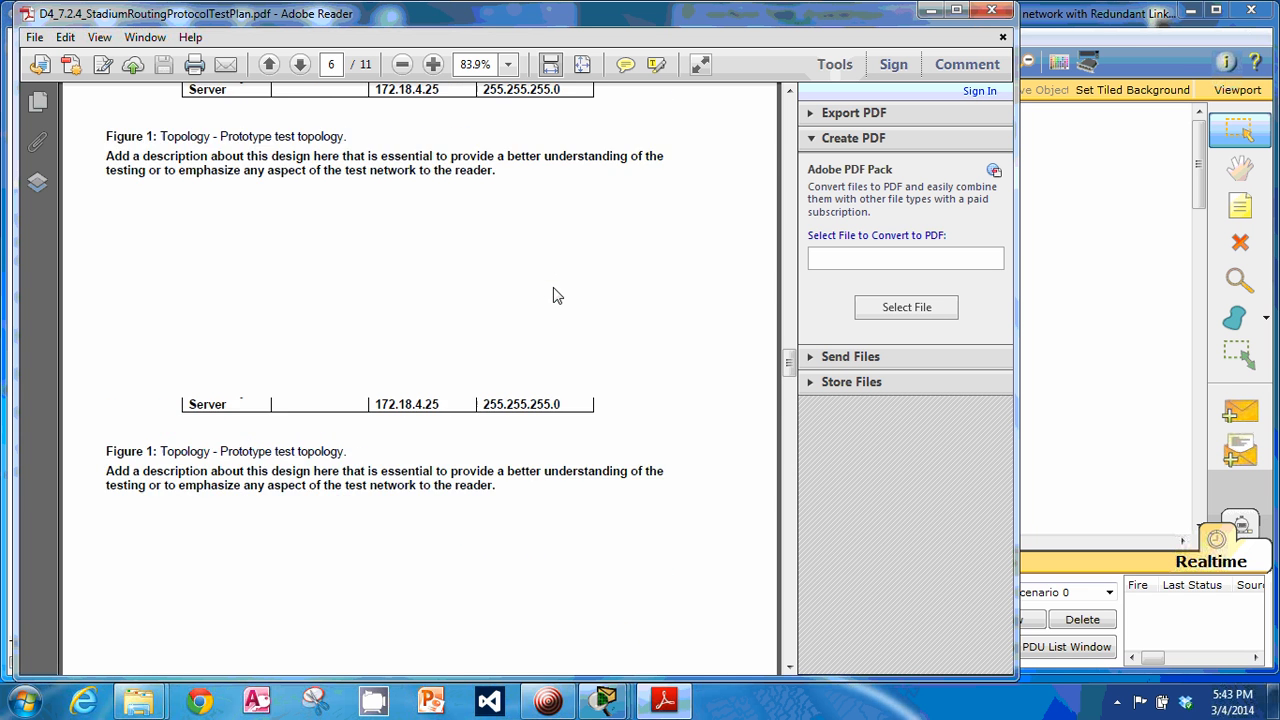
scroll(557, 296, "up", 20)
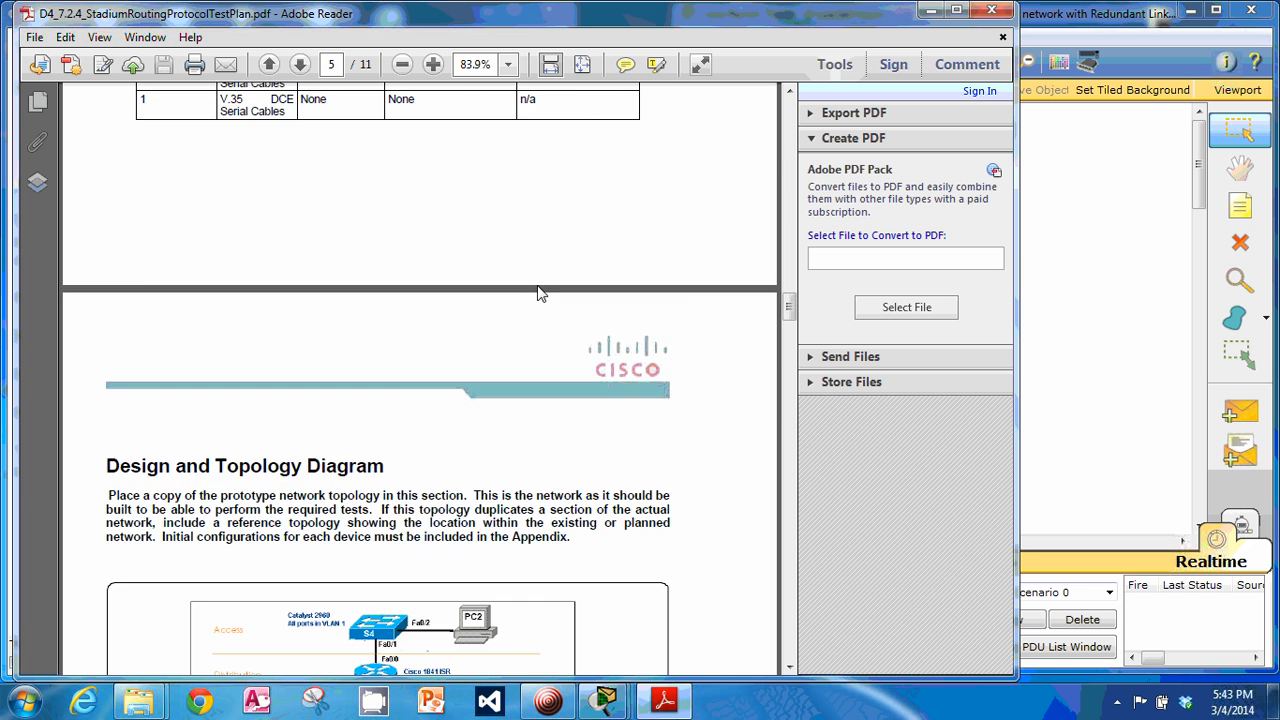
scroll(546, 285, "up", 20)
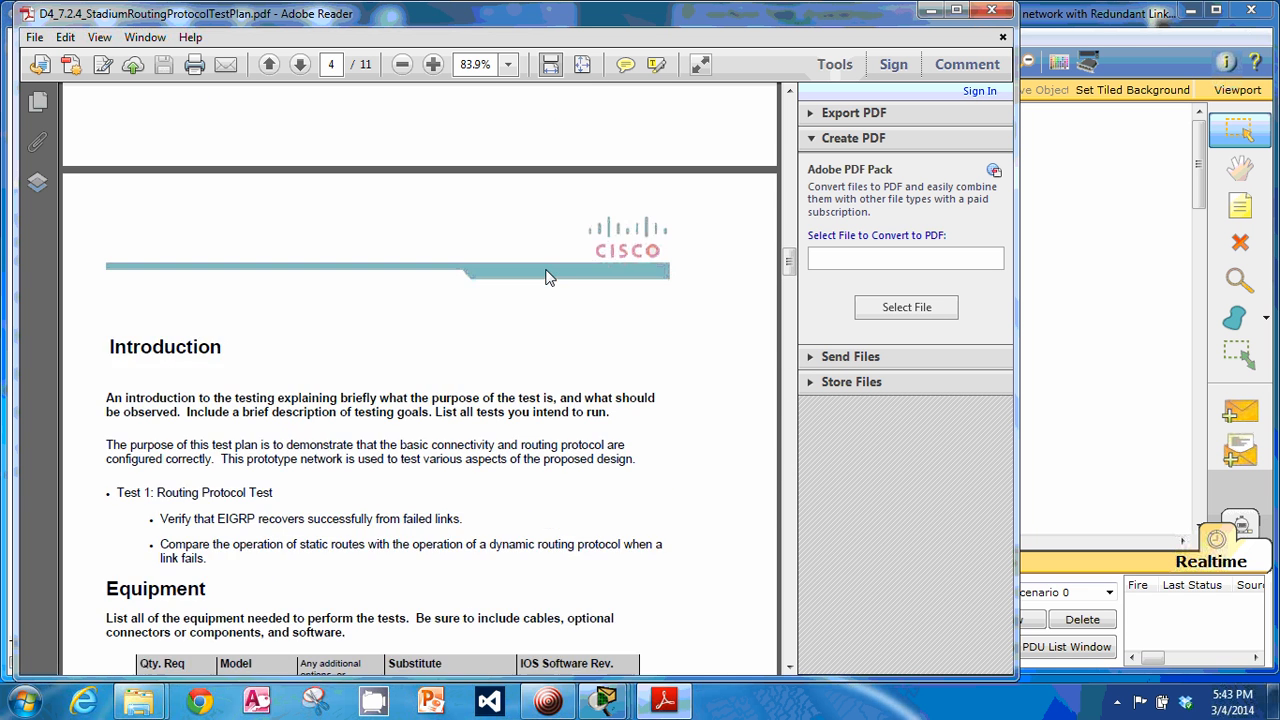
scroll(532, 255, "up", 20)
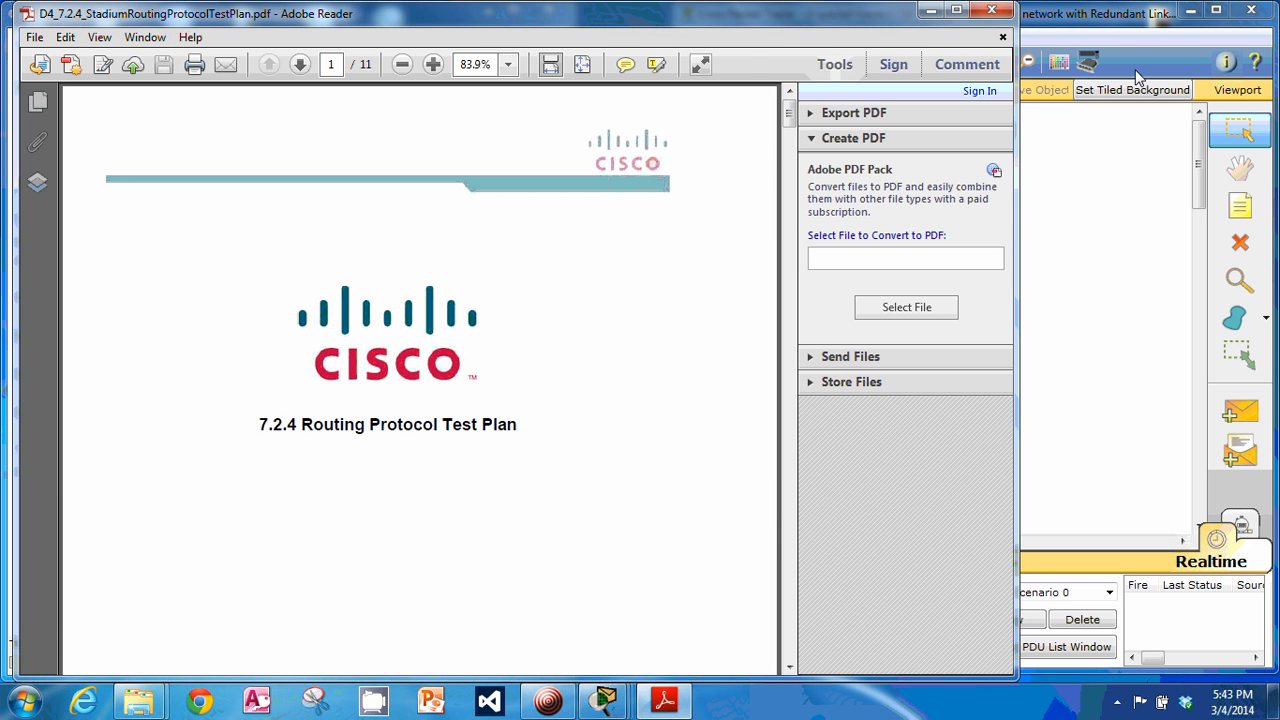
left_click(1087, 14)
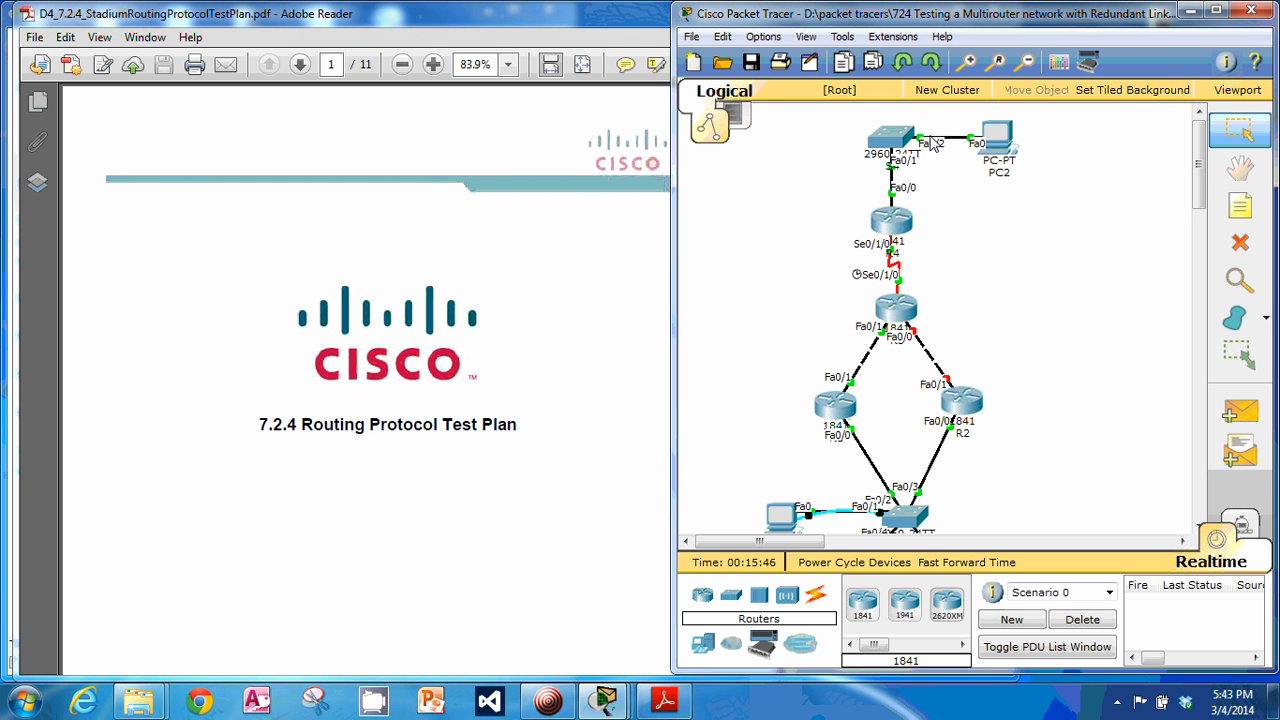
left_click(481, 411)
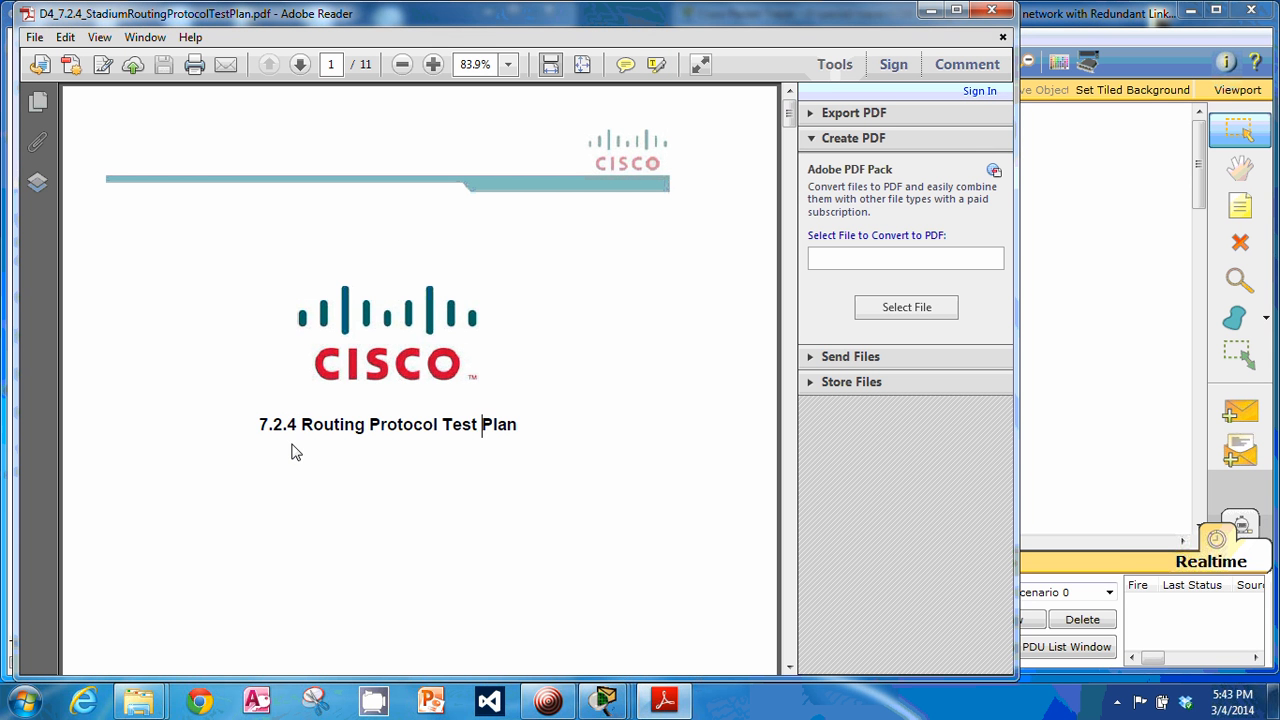